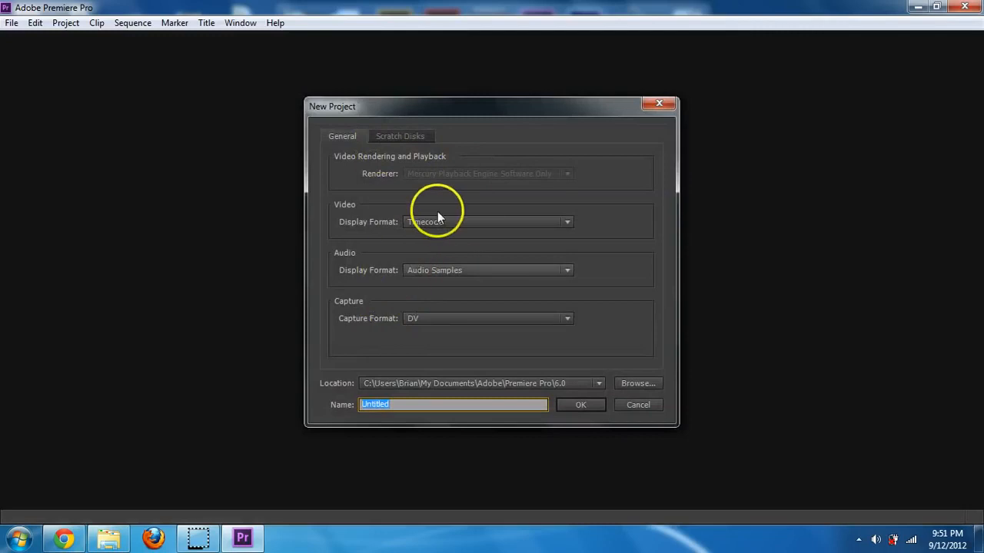
- Keep DV capture, name the project Example, and review the Scratch Disks paths
click(433, 318)
click(433, 318)
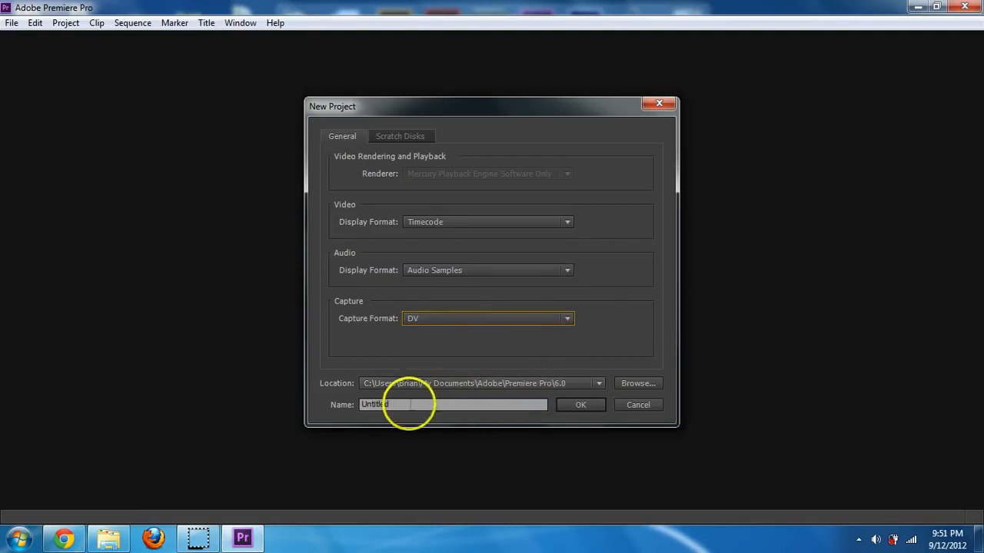
drag(410, 405, 315, 408)
text(Example)
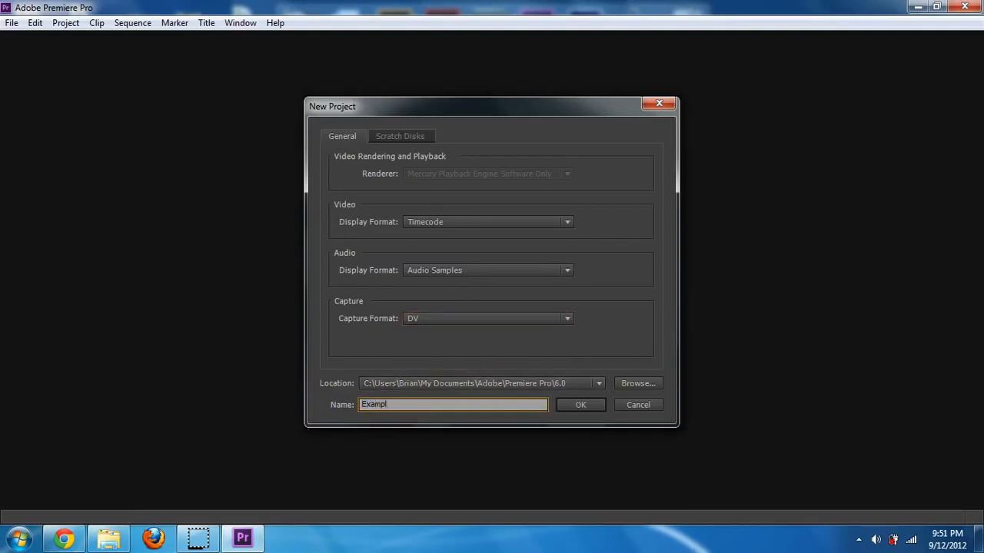
click(385, 137)
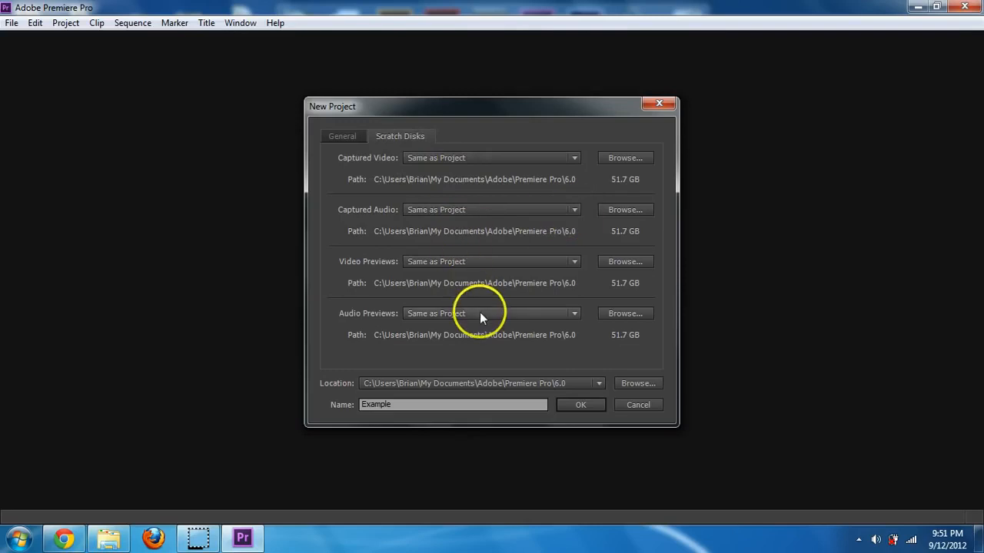
- Create the Example project and choose the Digital SLR > 1080p > DSLR 1080p24 sequence preset
click(582, 405)
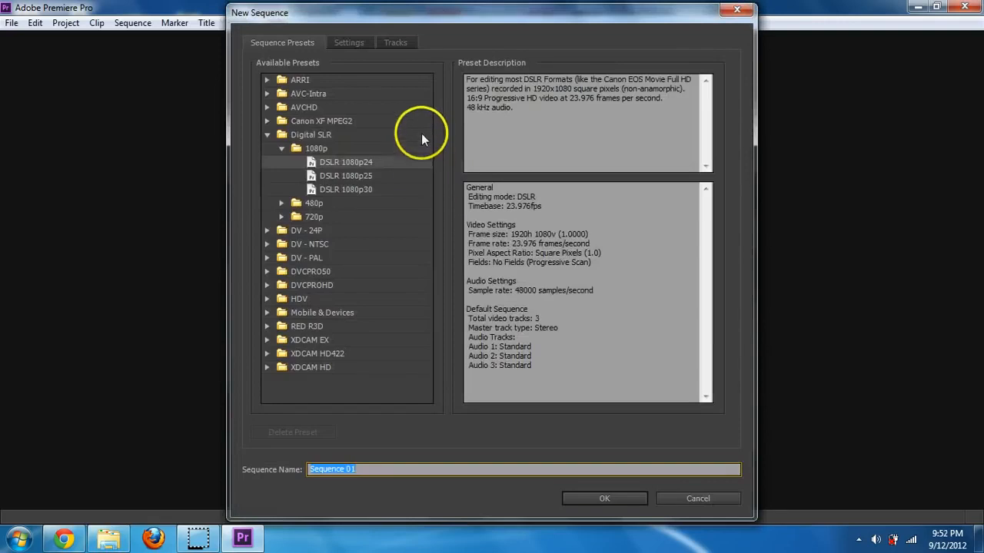
click(309, 133)
click(298, 149)
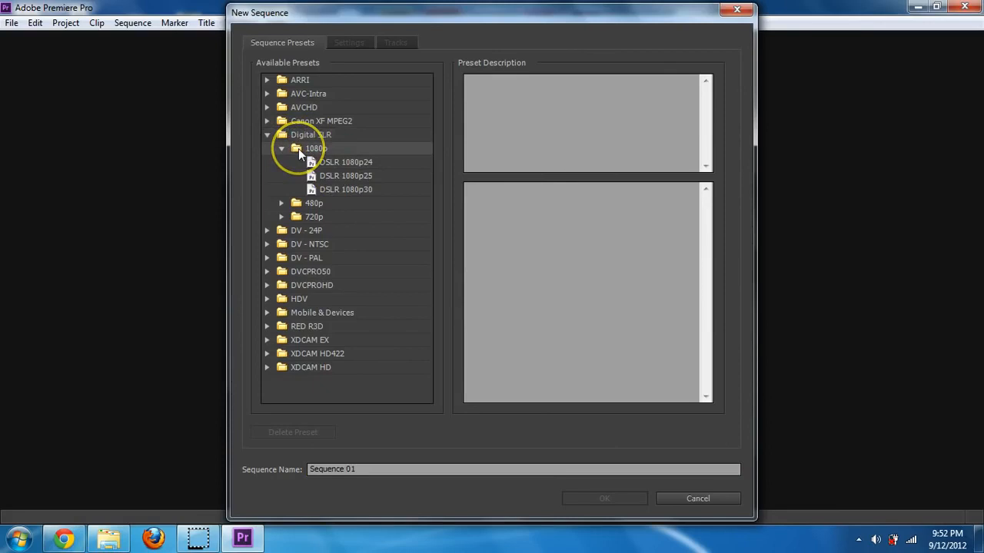
click(333, 164)
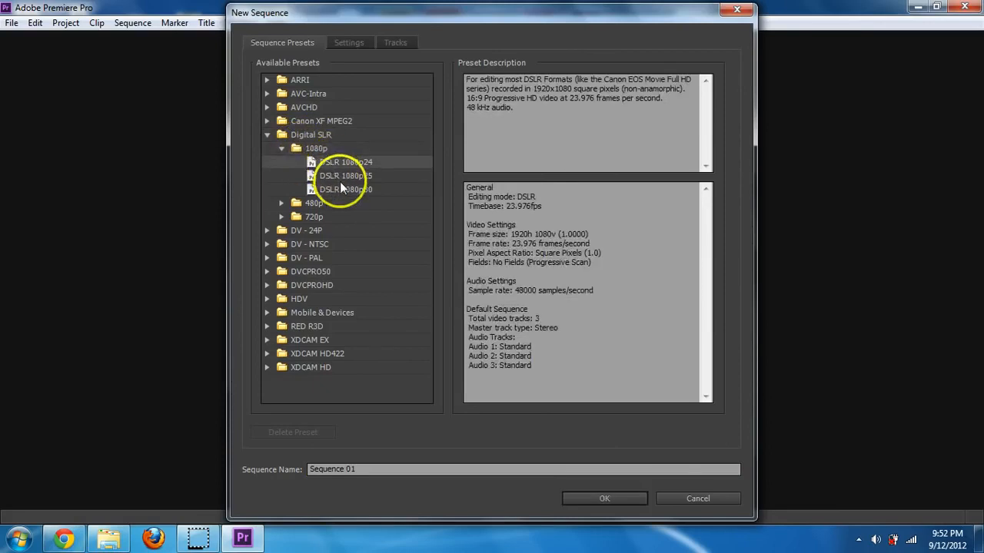
- Compare the DV and AVCHD presets, then review the 1920×1080, 23.976 fps DSLR settings
click(267, 231)
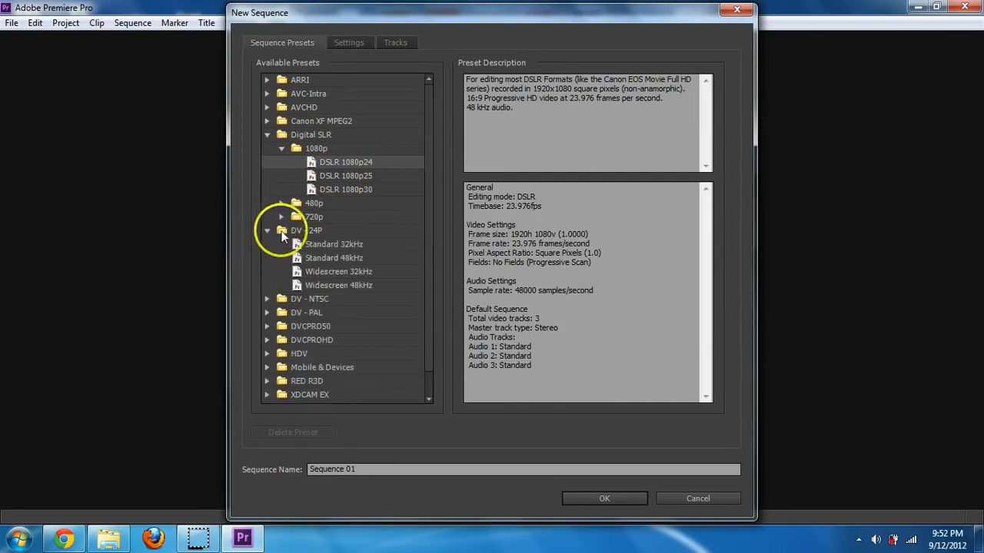
click(267, 299)
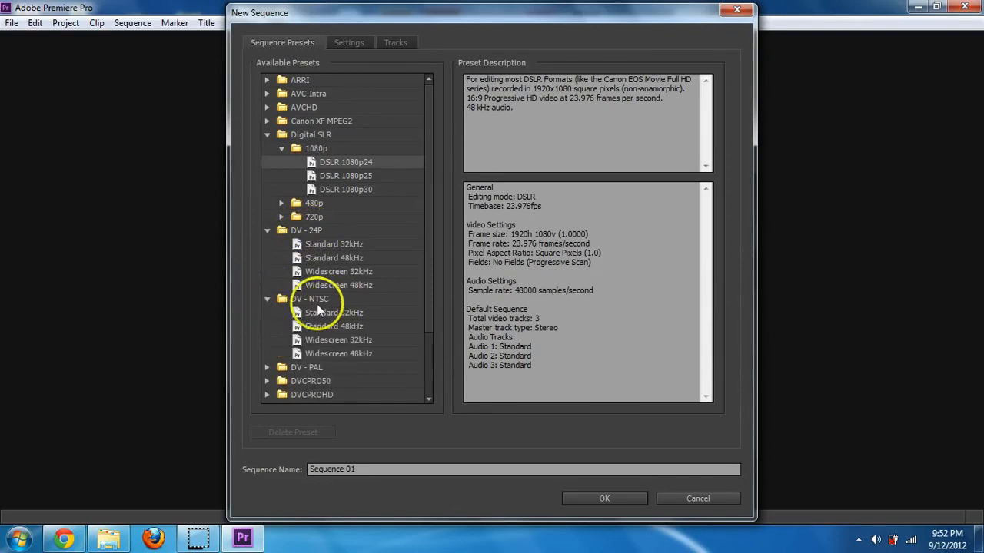
click(267, 299)
click(268, 230)
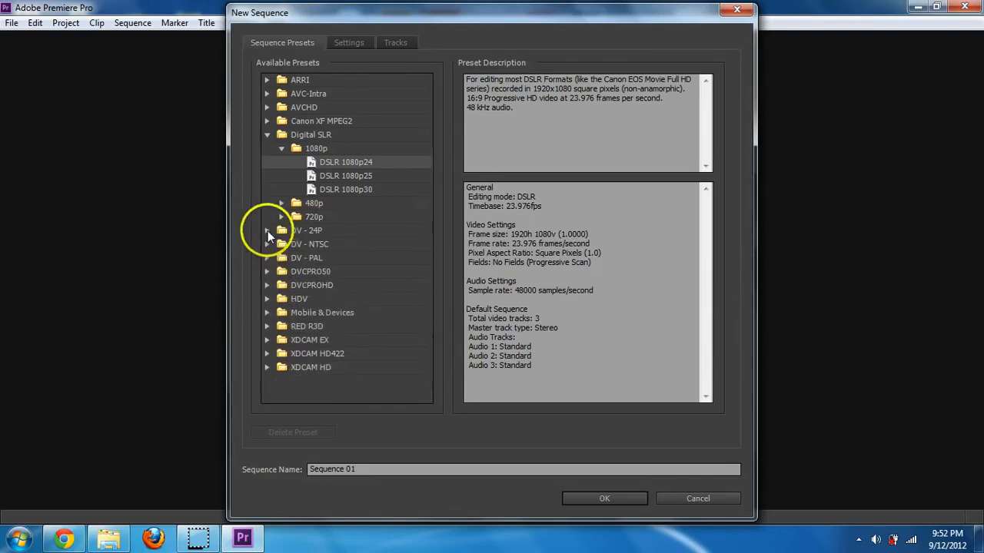
click(267, 107)
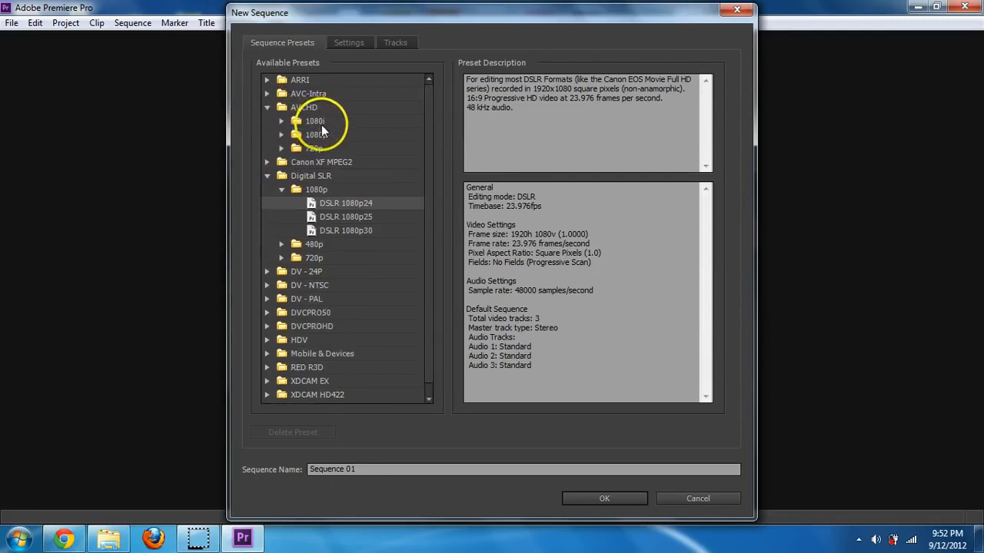
click(282, 121)
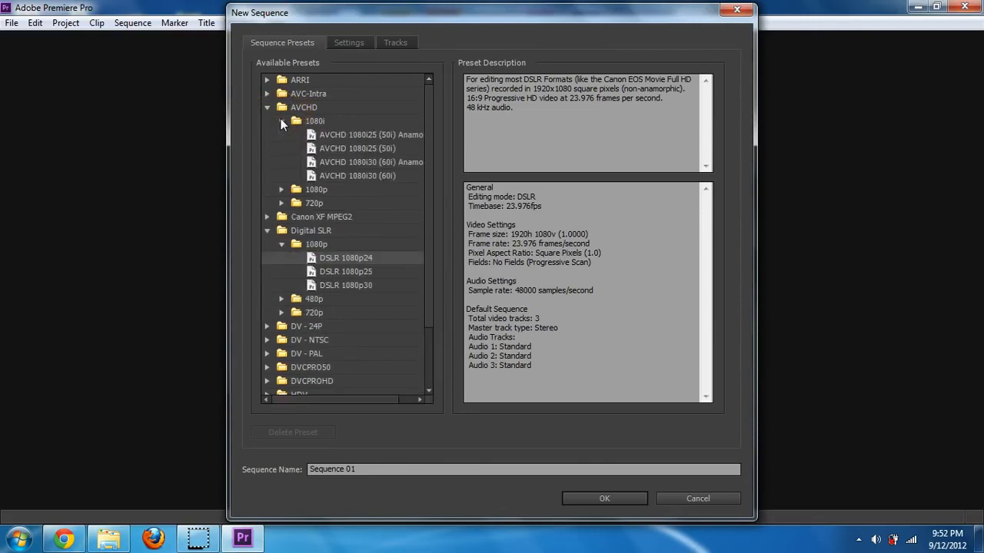
click(281, 119)
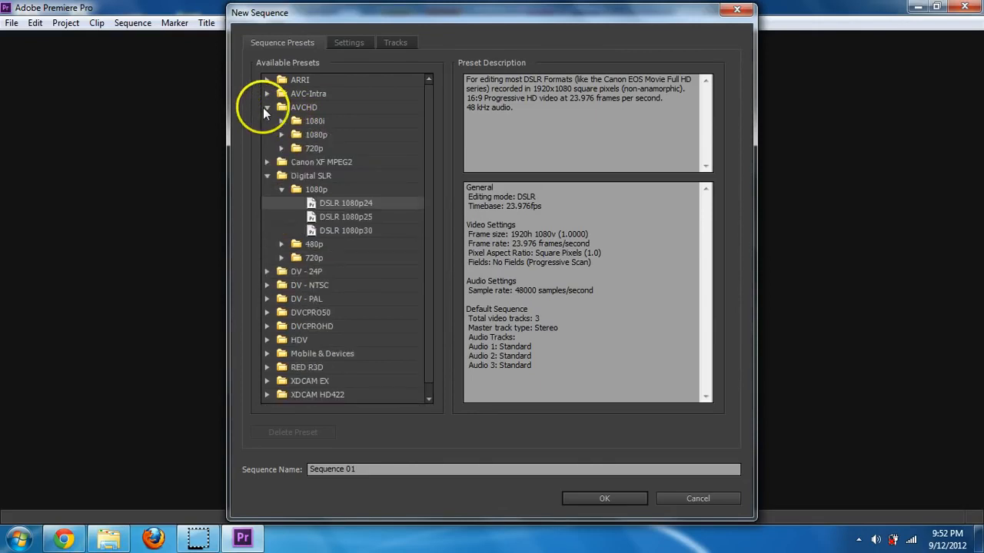
click(267, 108)
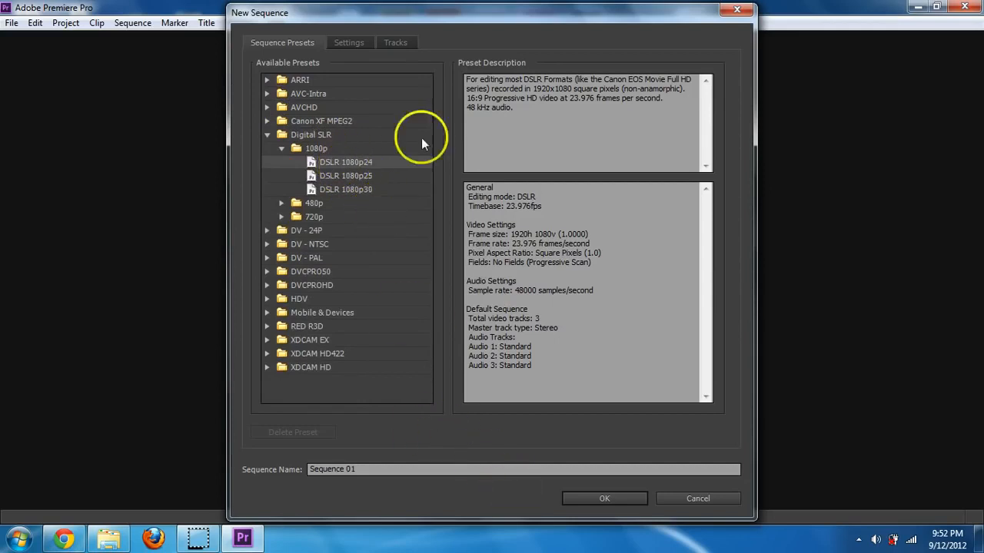
click(345, 48)
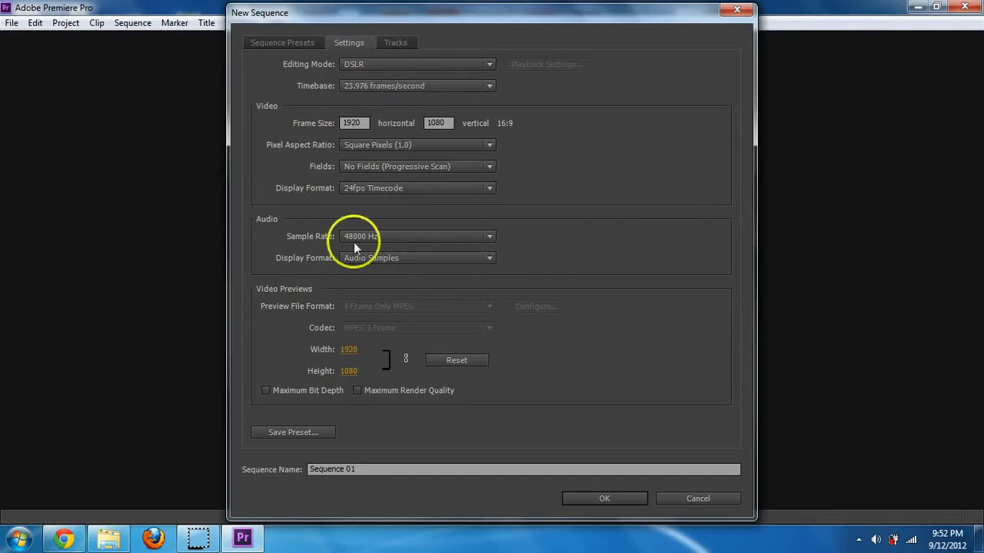
- Create Sequence 01 and start an import from the Project panel's context menu
click(580, 495)
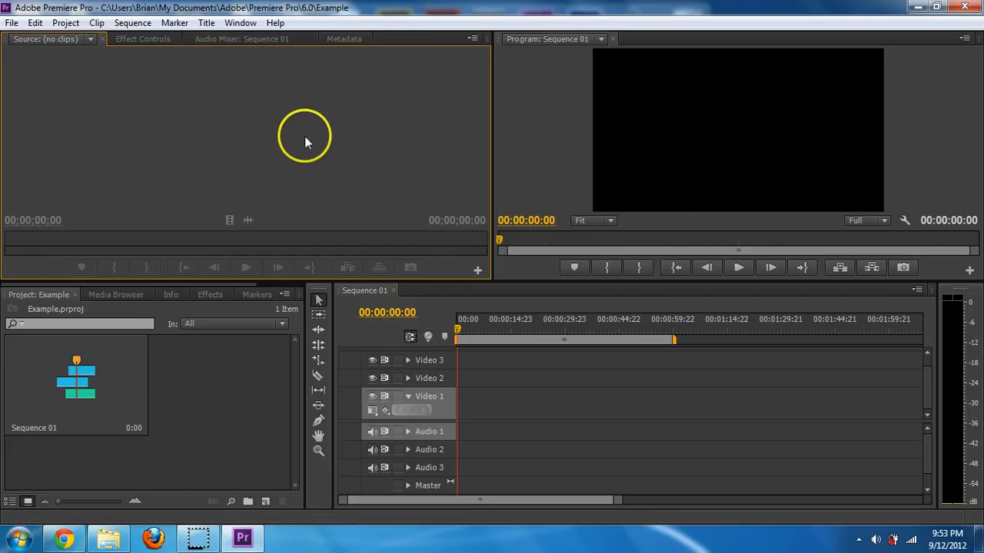
click(180, 400)
right_click(191, 393)
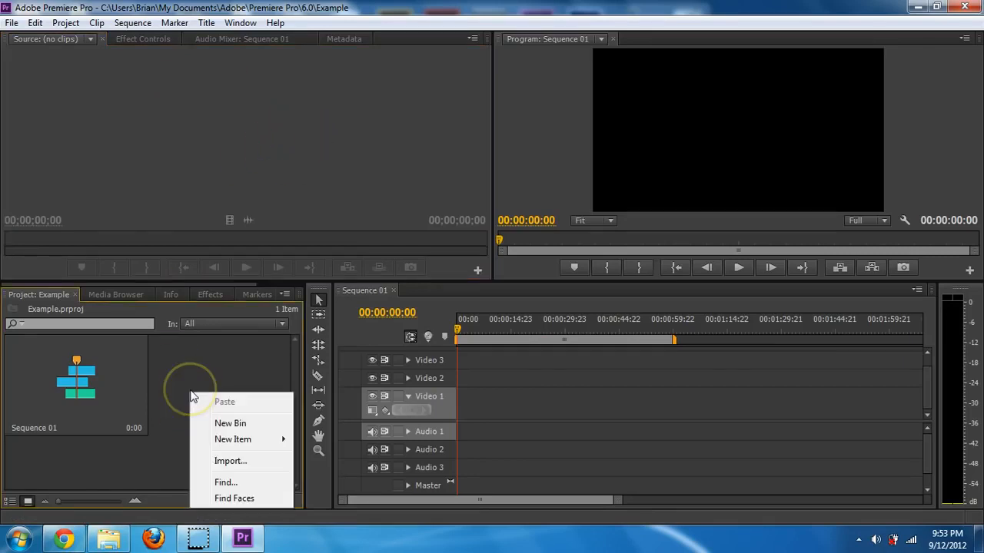
right_click(175, 374)
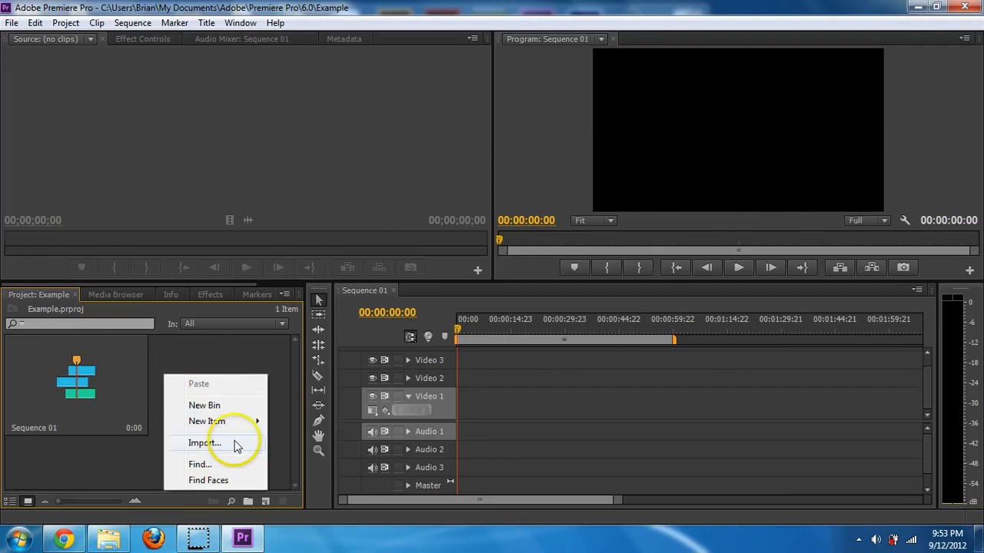
click(238, 436)
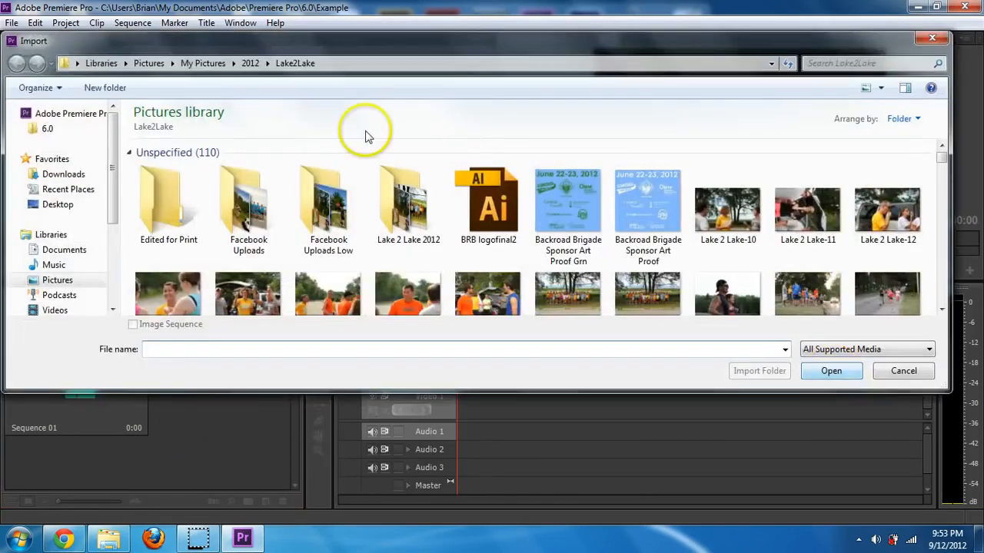
- Import all six files from My Pictures > Examples, including the Lake 2 Lake clips
click(214, 63)
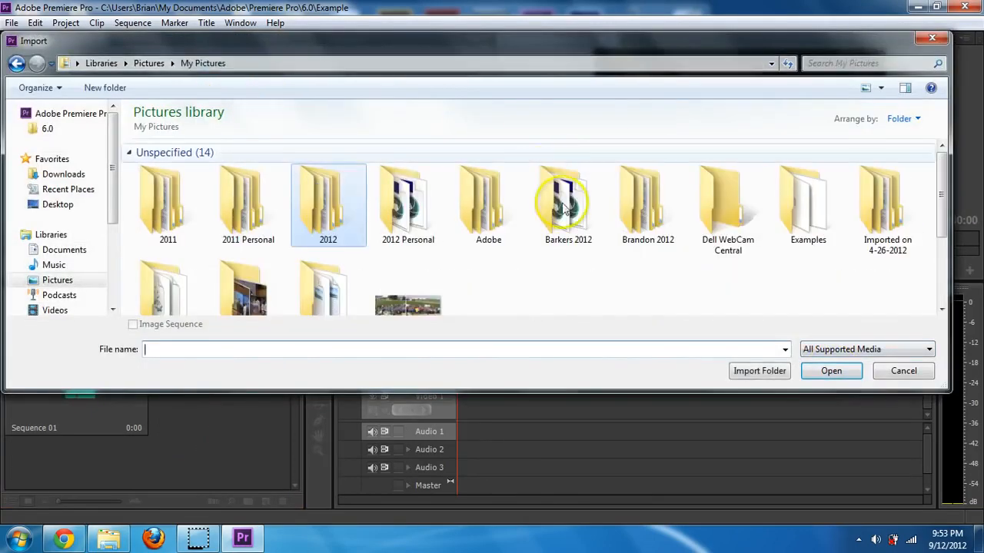
double_click(818, 212)
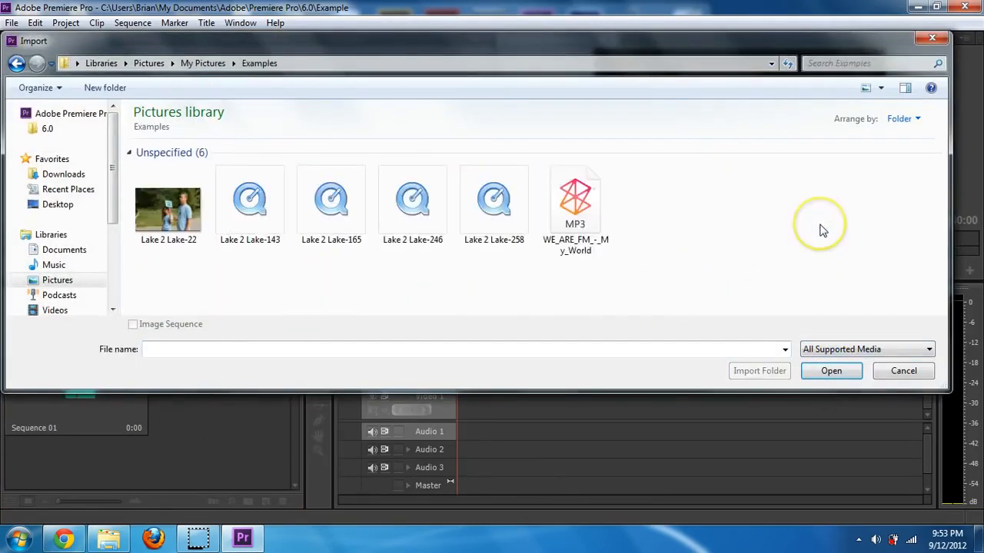
click(178, 202)
click(329, 201)
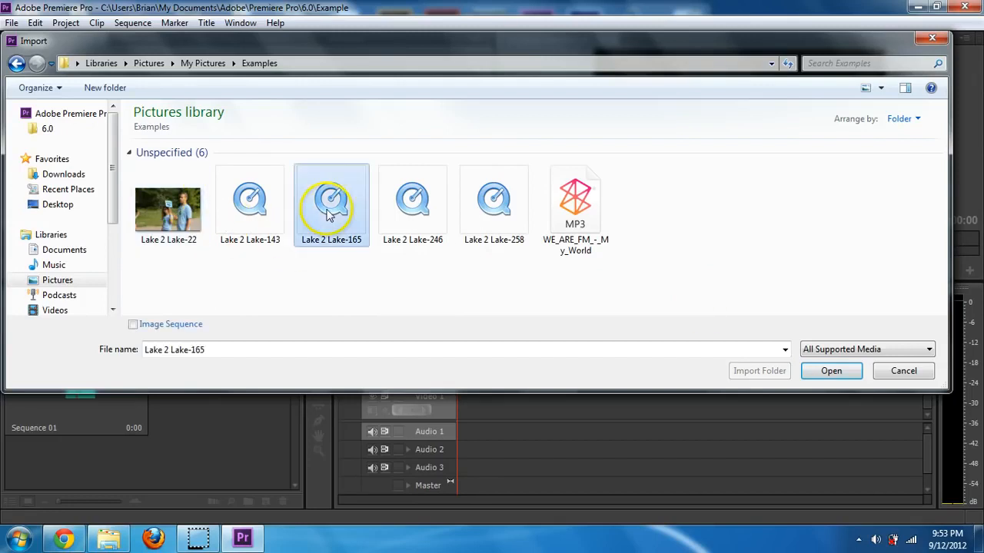
drag(623, 271, 192, 181)
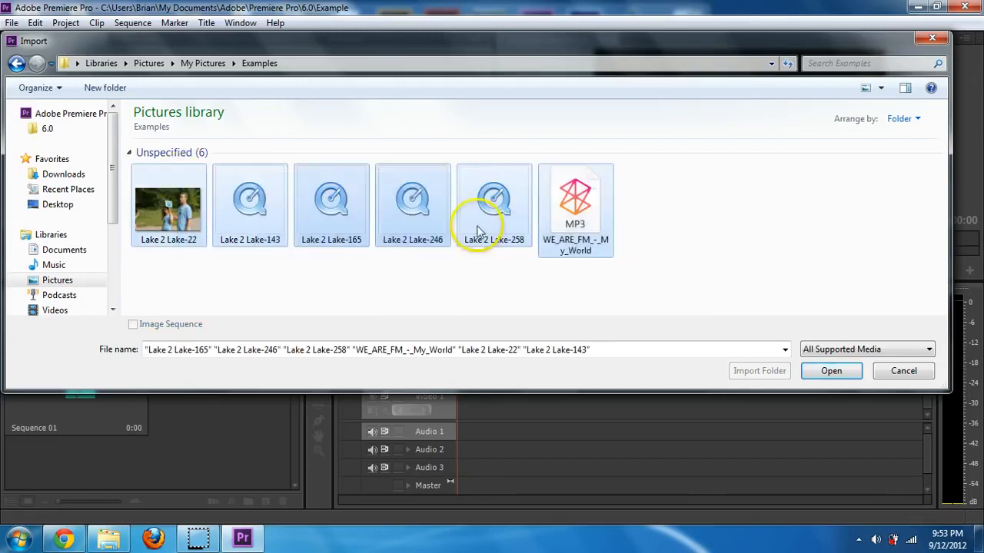
click(830, 371)
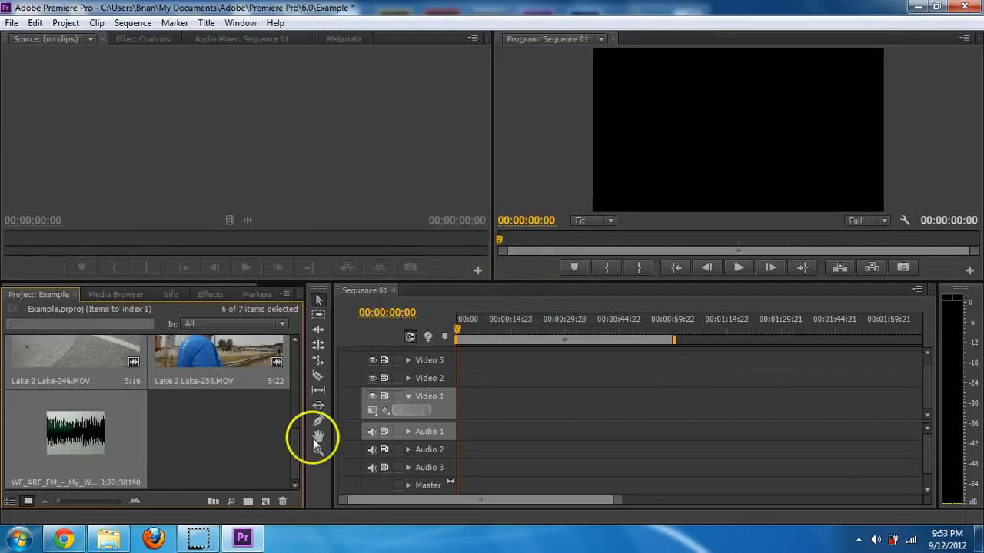
- Load Lake 2 Lake-143.MOV in the Source Monitor and scrub through its footage with sound muted
drag(292, 447, 254, 394)
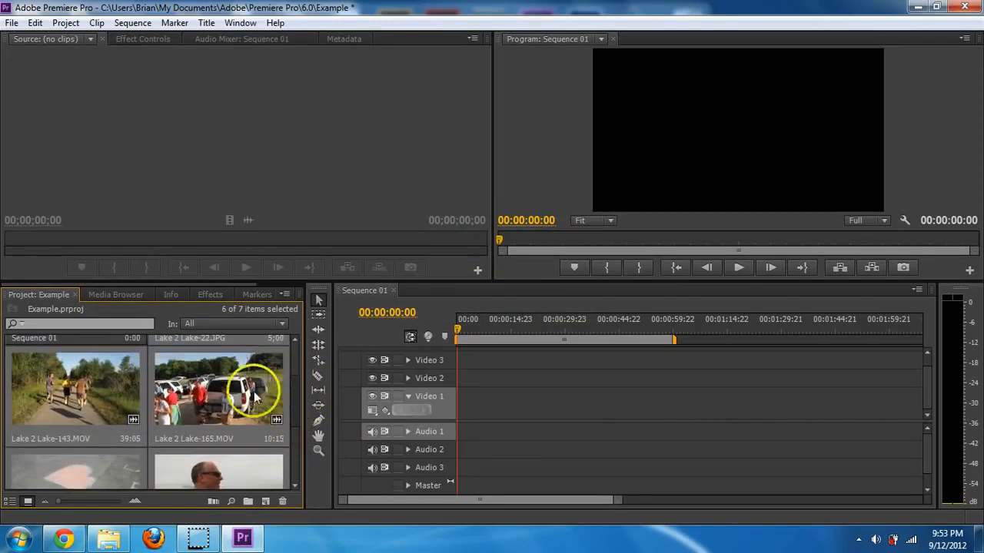
click(49, 405)
double_click(75, 395)
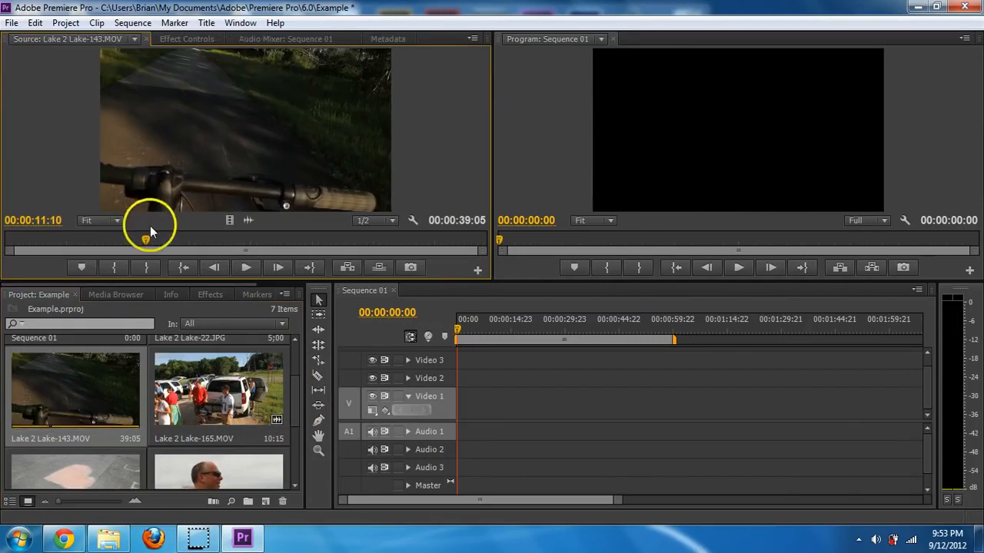
drag(146, 241, 61, 244)
key(XF86AudioMute)
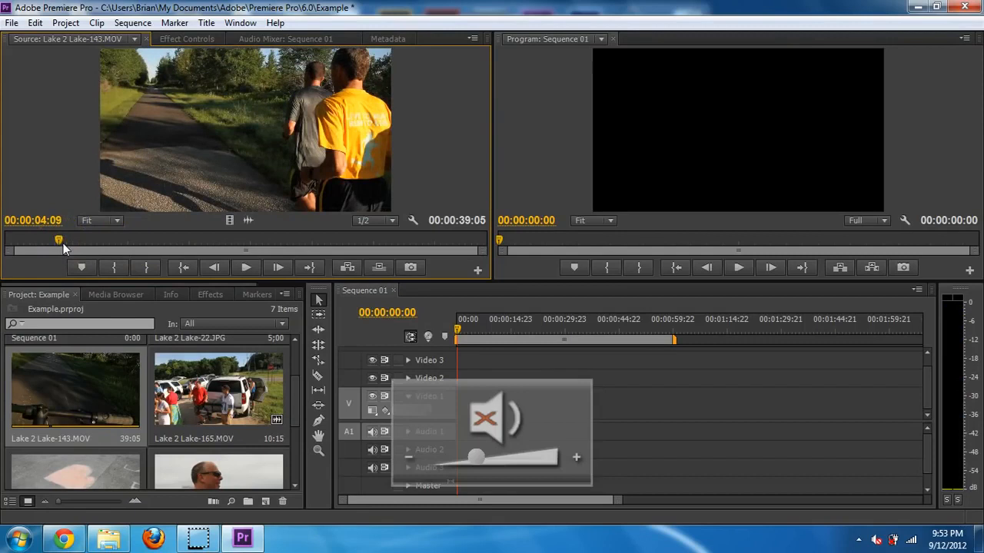
click(59, 241)
drag(59, 241, 38, 242)
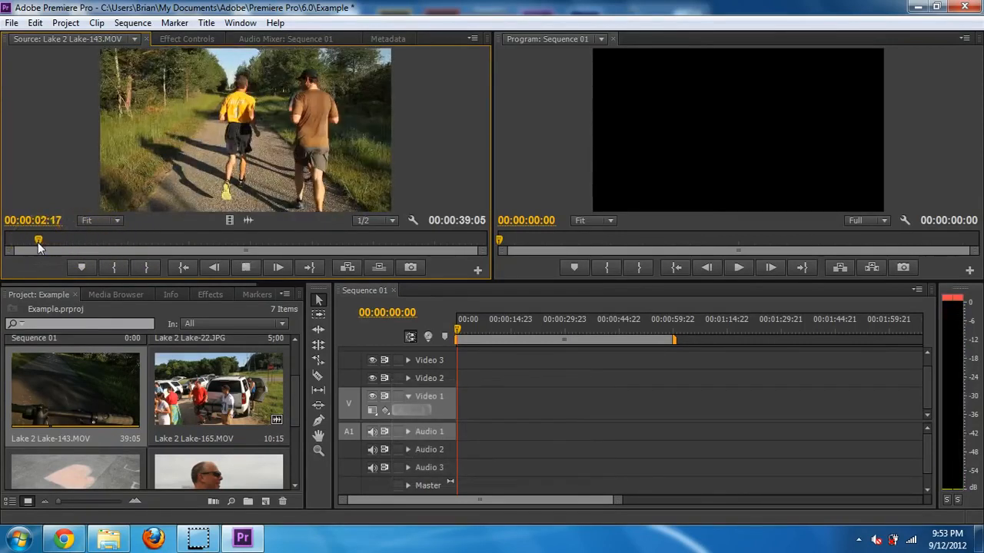
- Mark the In point at 00:00:03:11 and the Out point at 00:00:06:13
key(space)
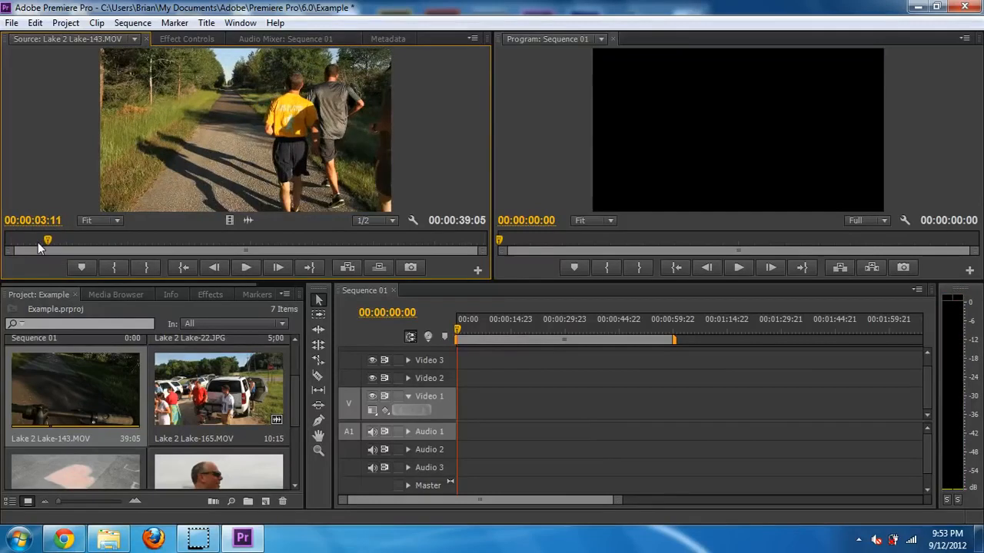
key(i)
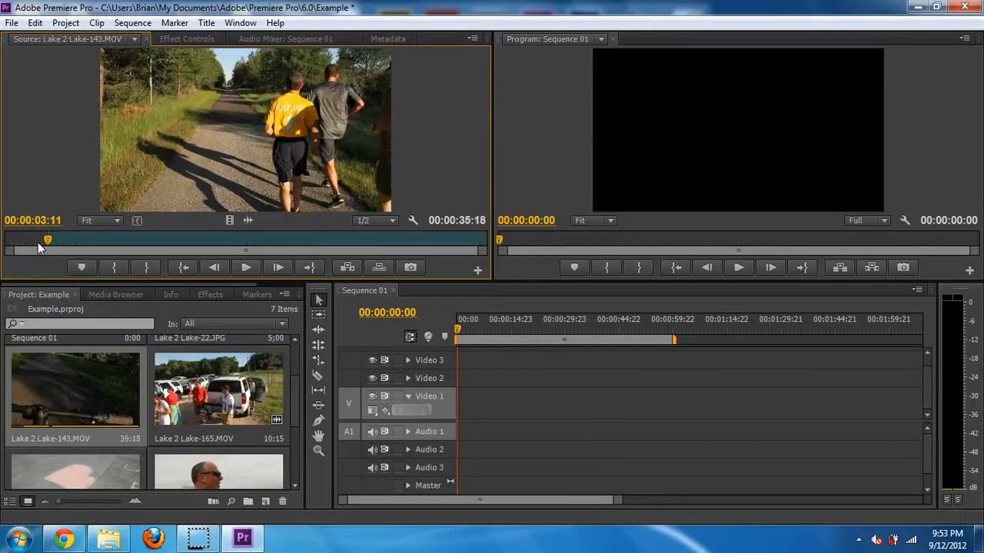
key(space)
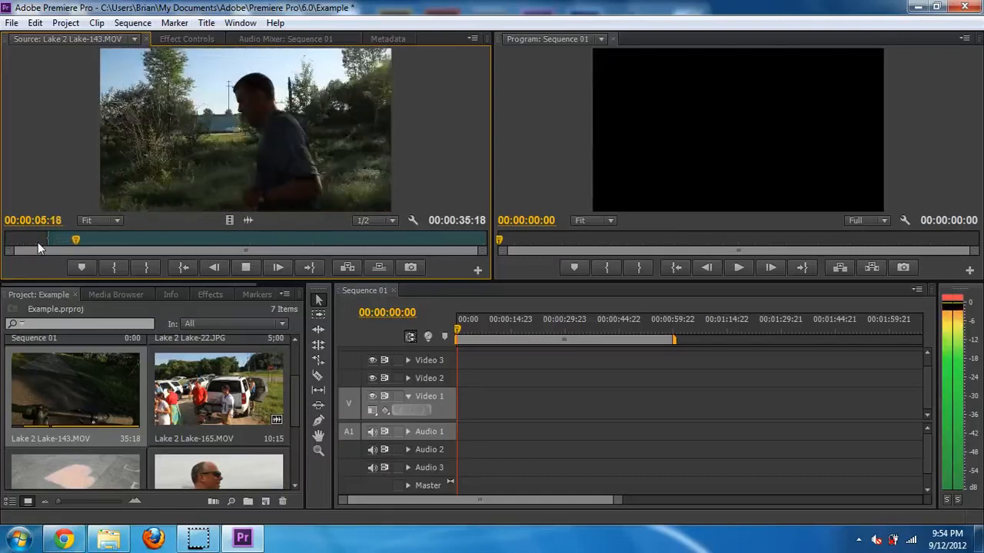
key(space)
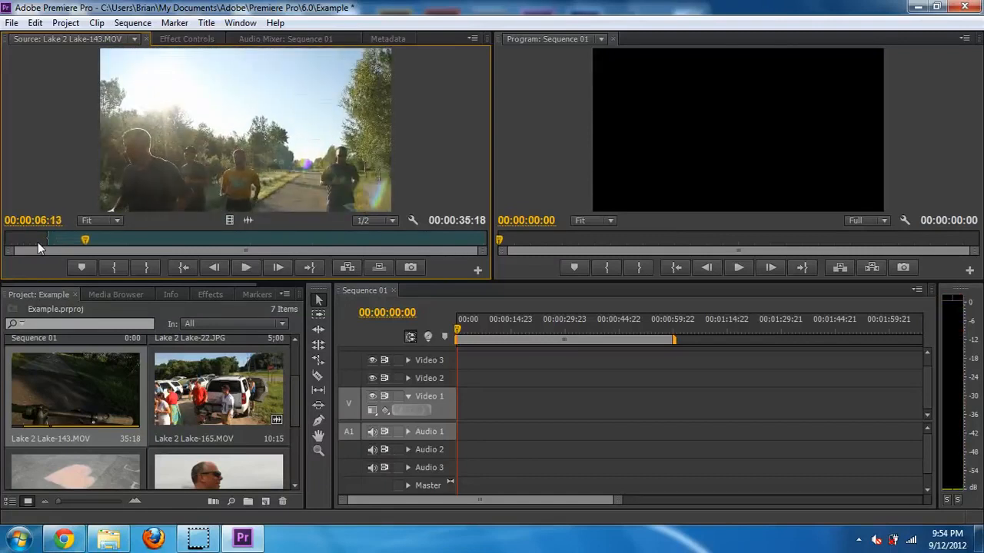
key(o)
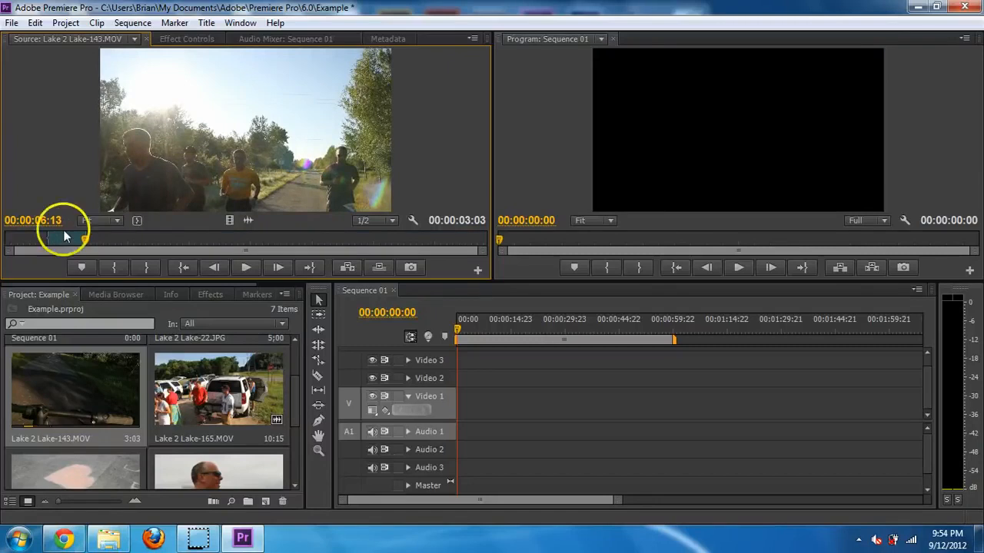
drag(267, 137, 461, 410)
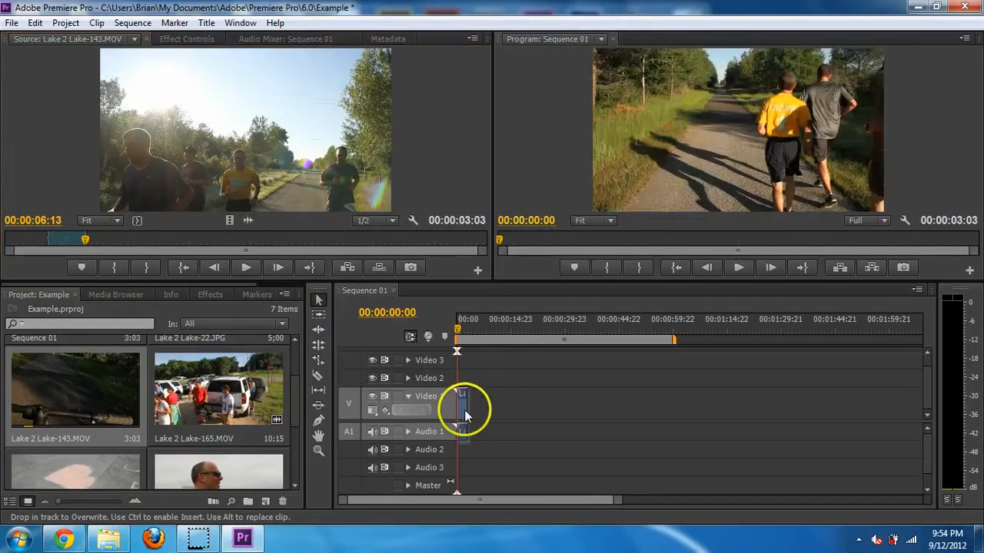
drag(620, 501, 492, 499)
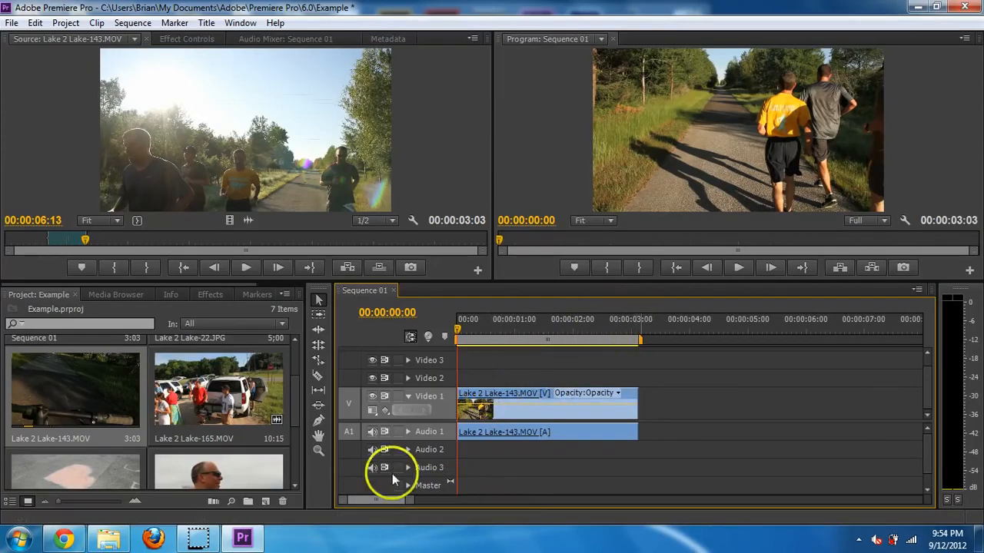
drag(407, 499, 446, 521)
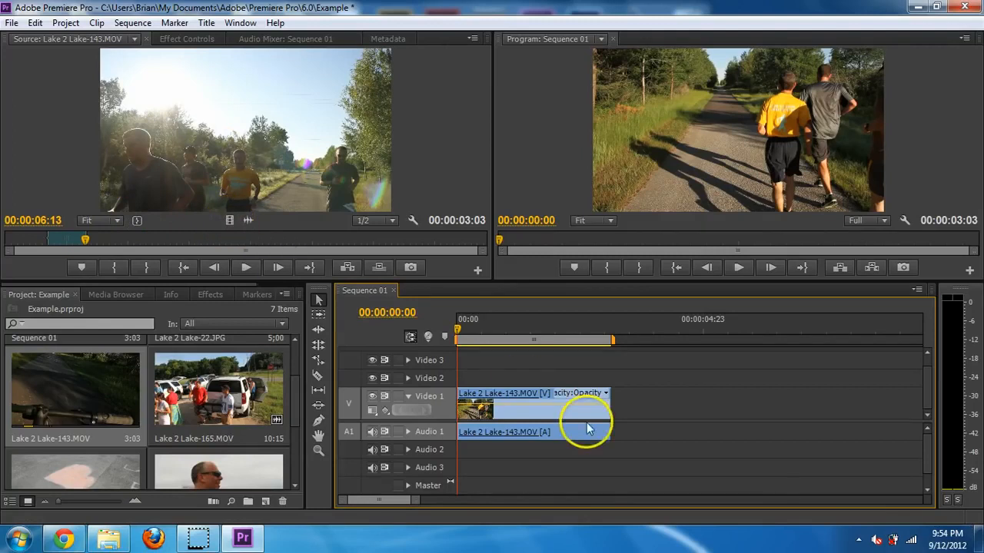
click(597, 402)
key(Delete)
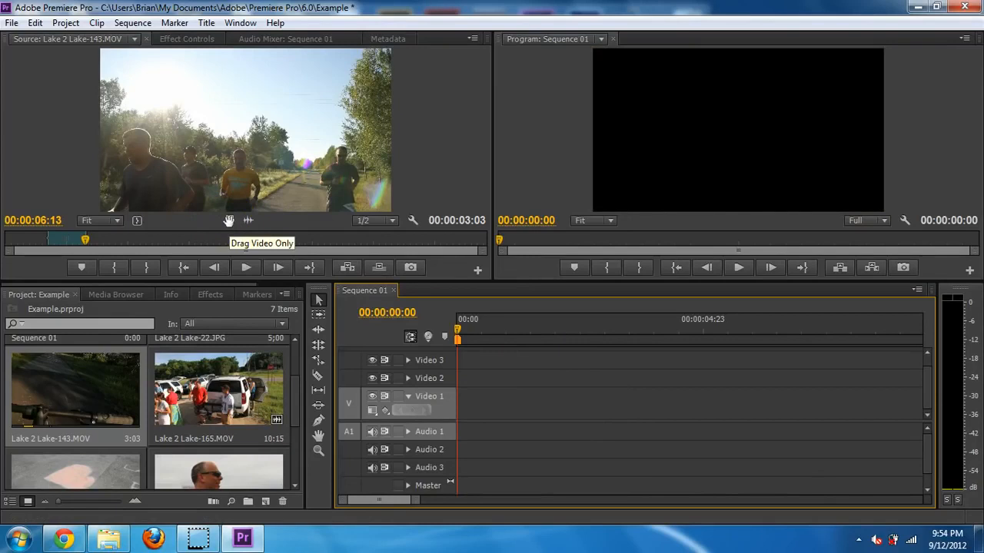
- Place Lake-143's video only on Video 1, test a split and move, then undo both
drag(229, 220, 457, 414)
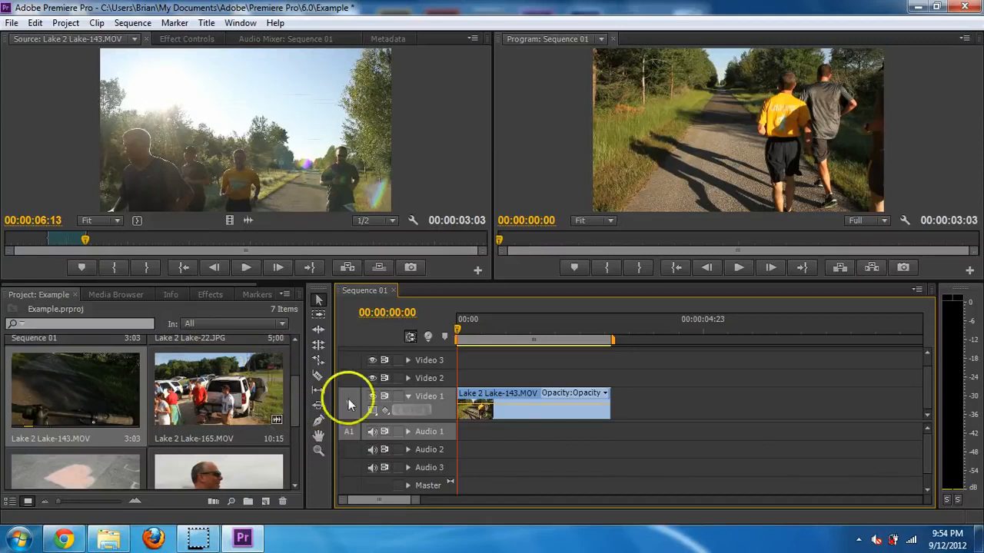
drag(460, 327, 598, 342)
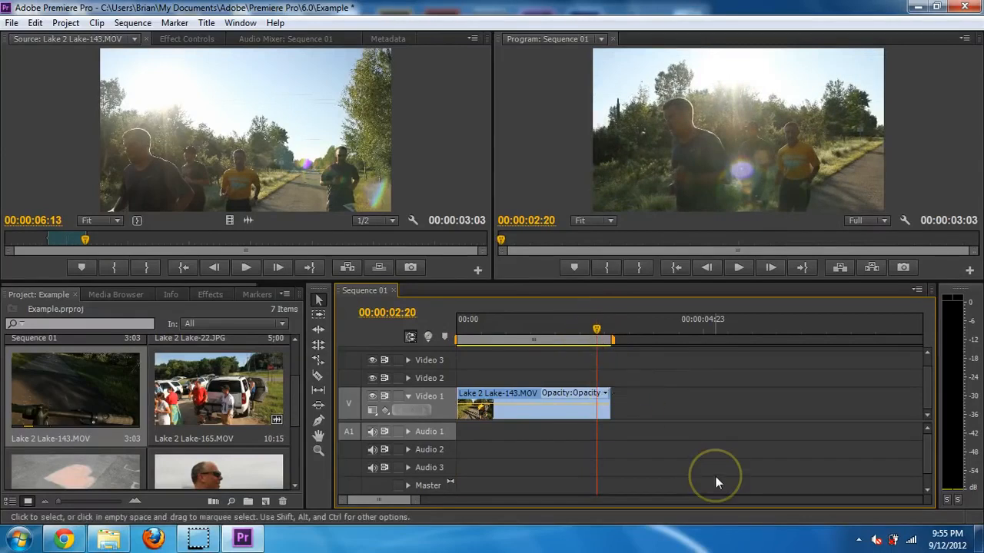
key(ctrl+k)
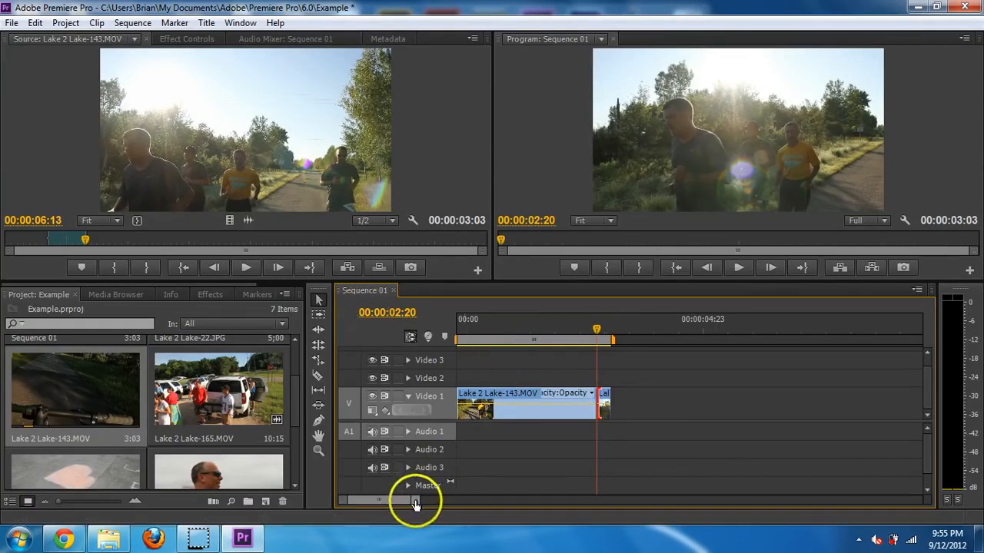
mouse_move(417, 500)
mouse_down()
mouse_move(439, 500)
mouse_move(402, 495)
mouse_up()
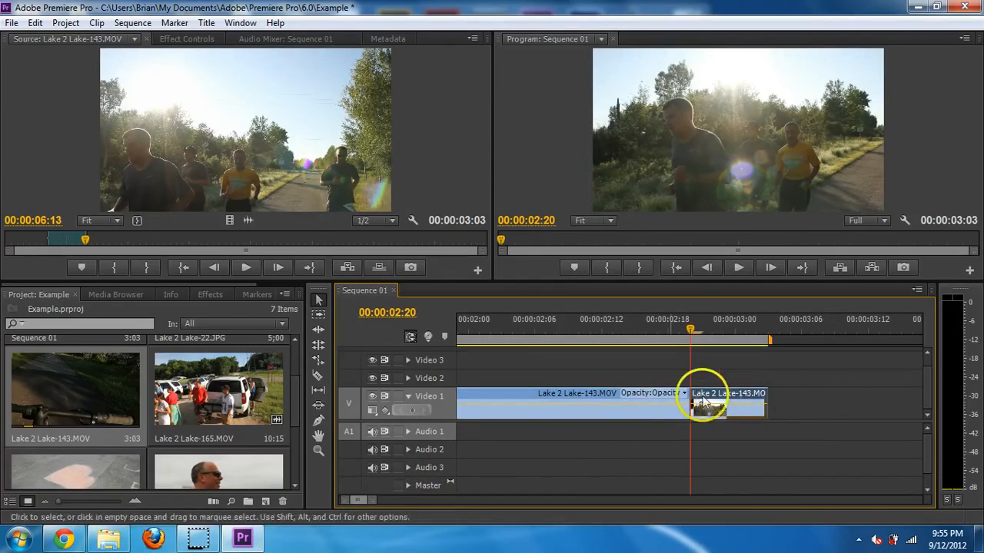
drag(716, 393, 806, 406)
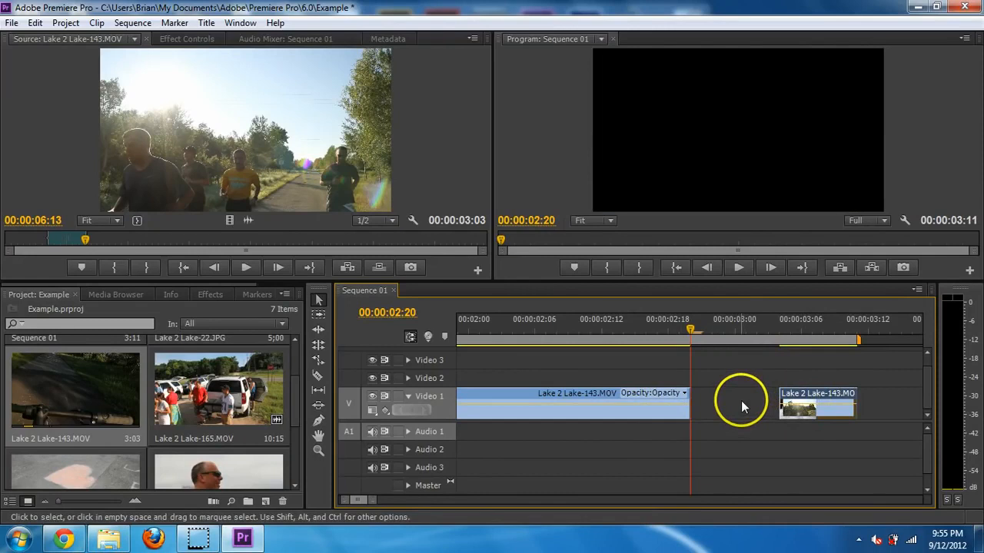
drag(375, 501, 422, 507)
key(ctrl+z)
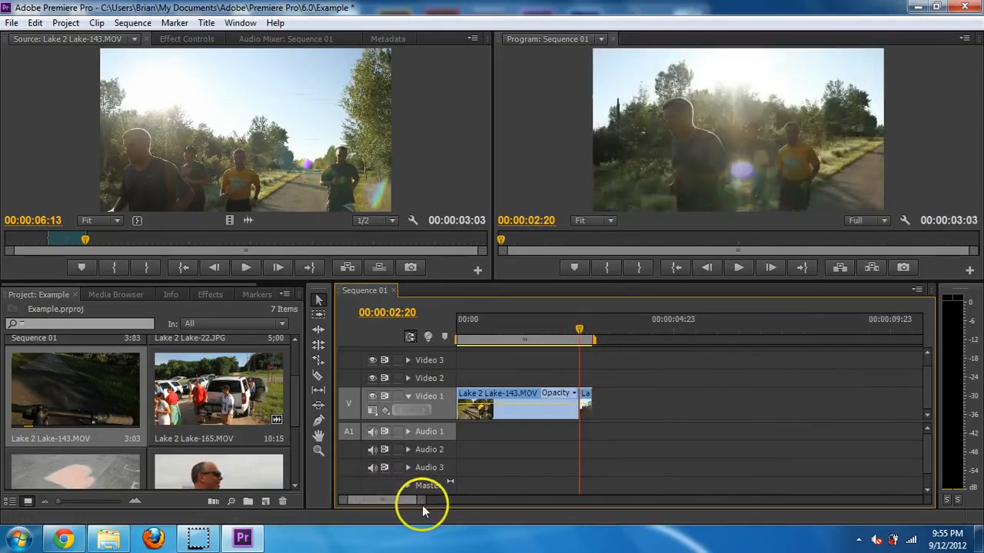
key(ctrl+z)
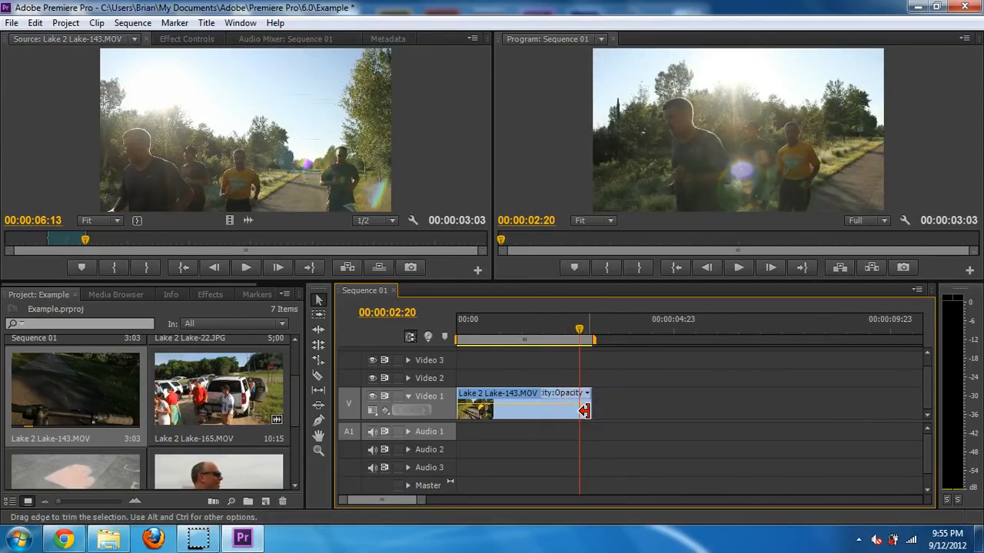
- Trim the clip's end to 00:00:02:20 and play the sequence from the start
drag(582, 411, 576, 407)
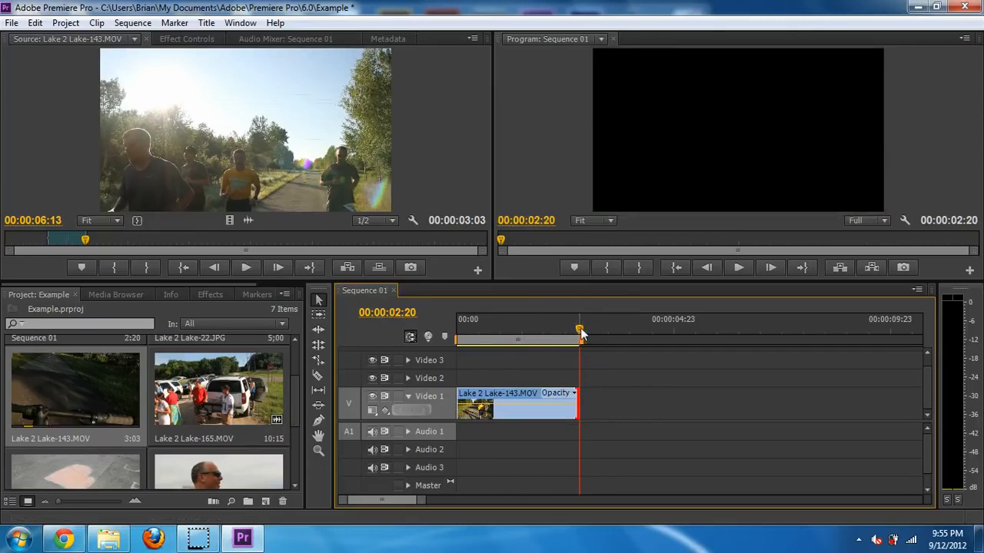
drag(565, 335, 479, 333)
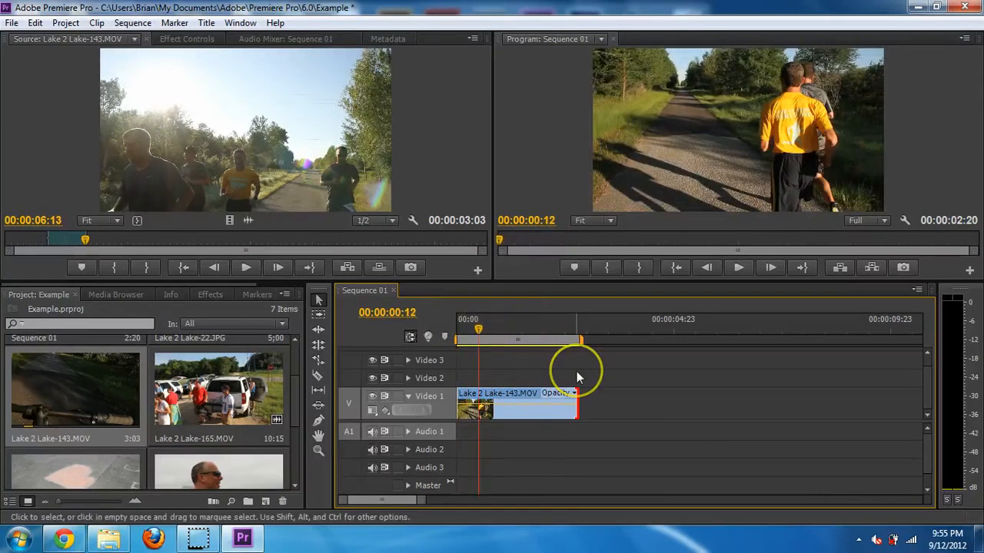
key(space)
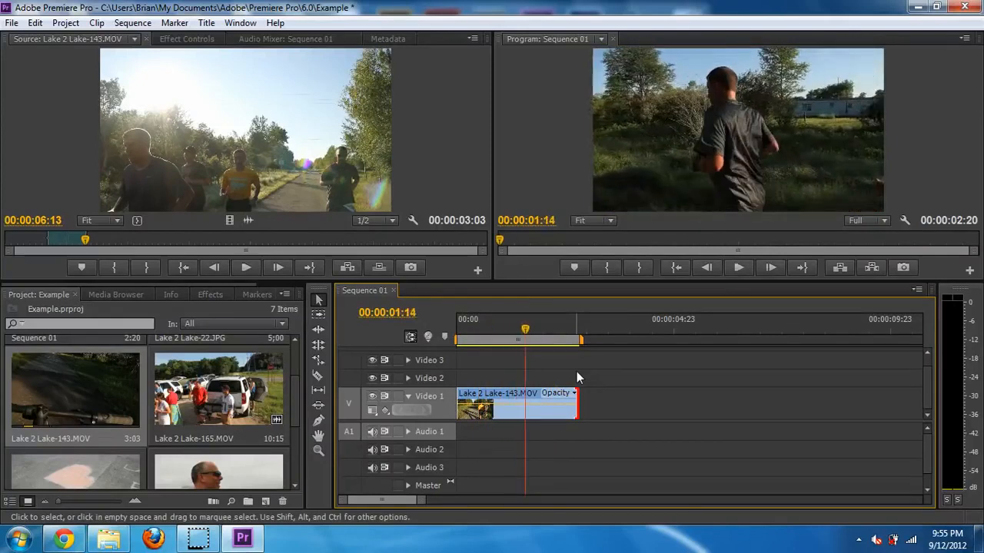
key(Return)
key(Return)
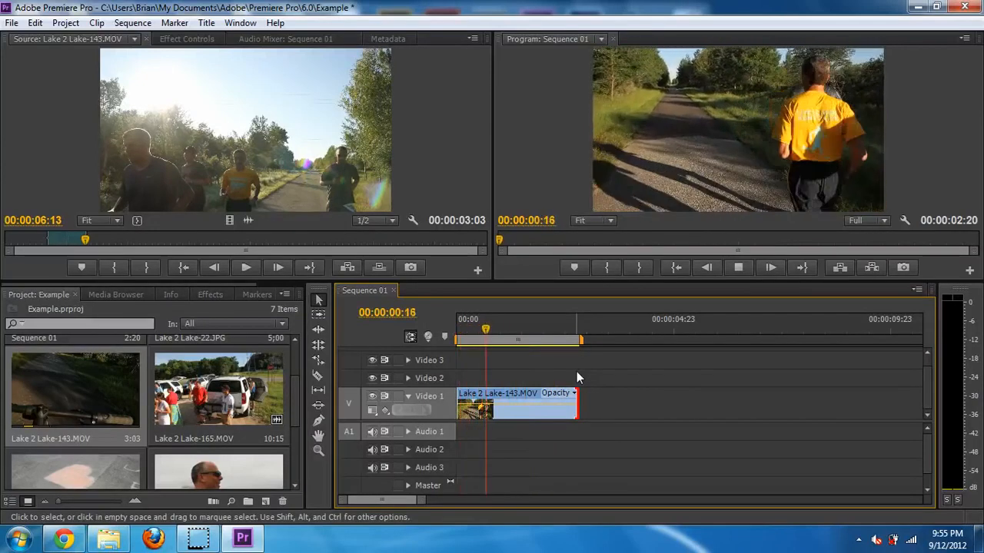
key(Return)
key(Return)
key(Return)
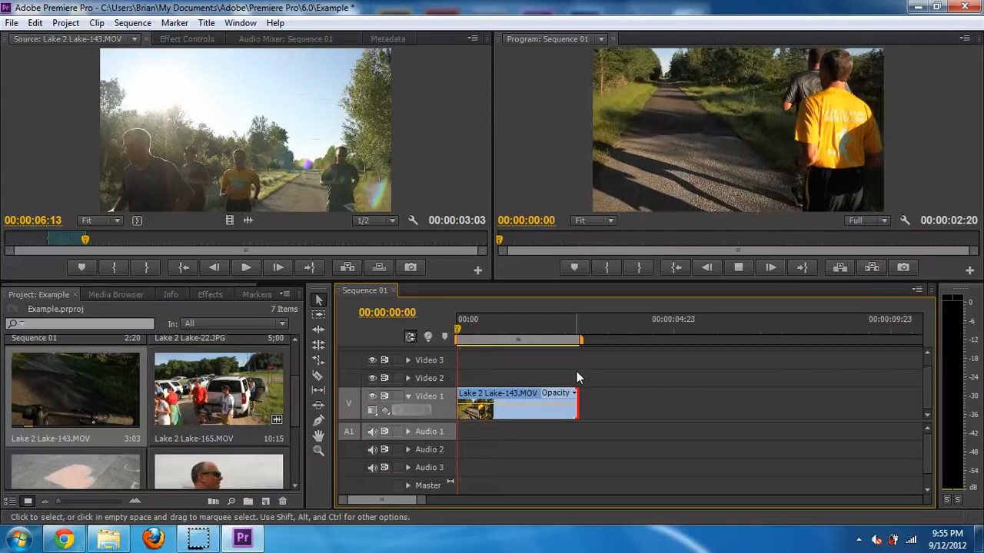
key(Return)
key(Return)
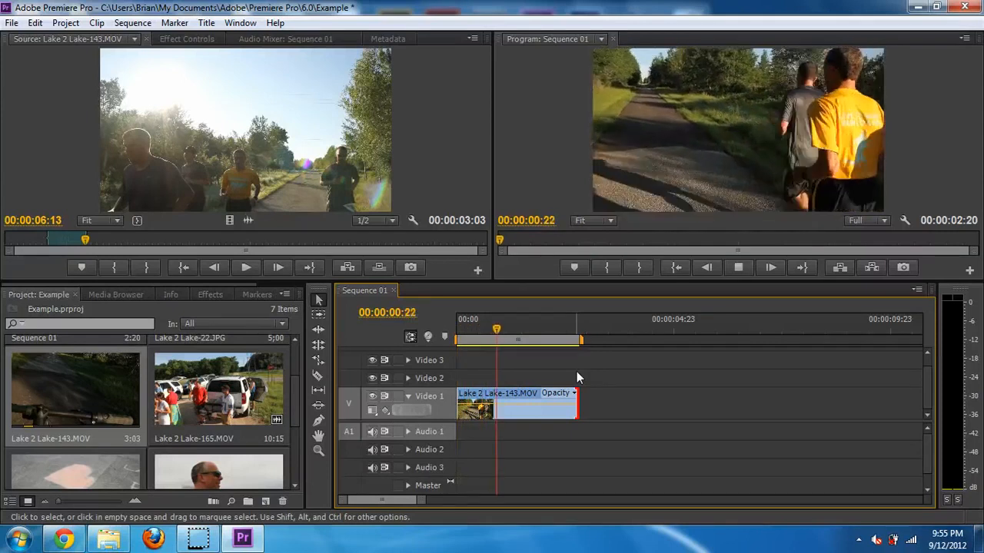
key(space)
key(Return)
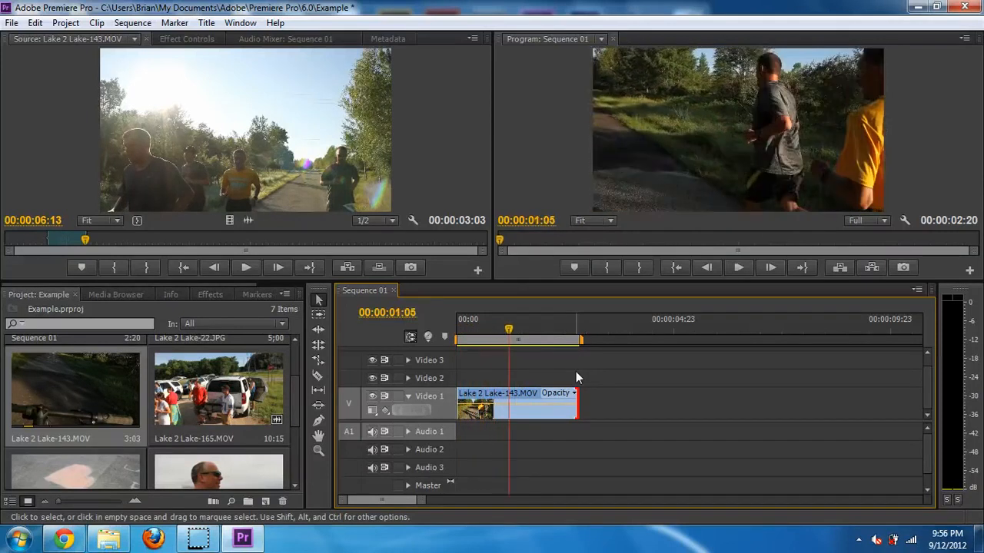
click(319, 315)
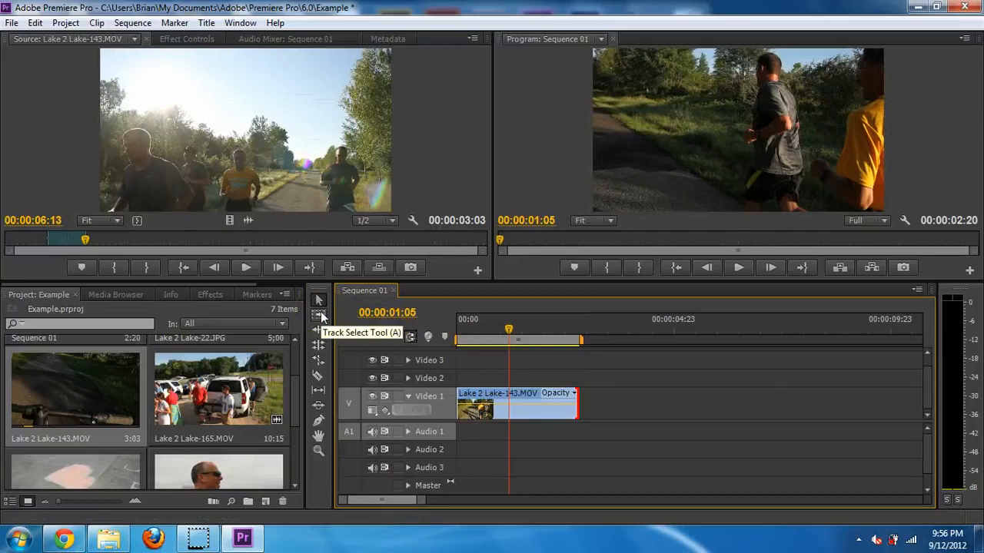
- Close the Media Browser and Info panels and return to the Project media list
click(40, 296)
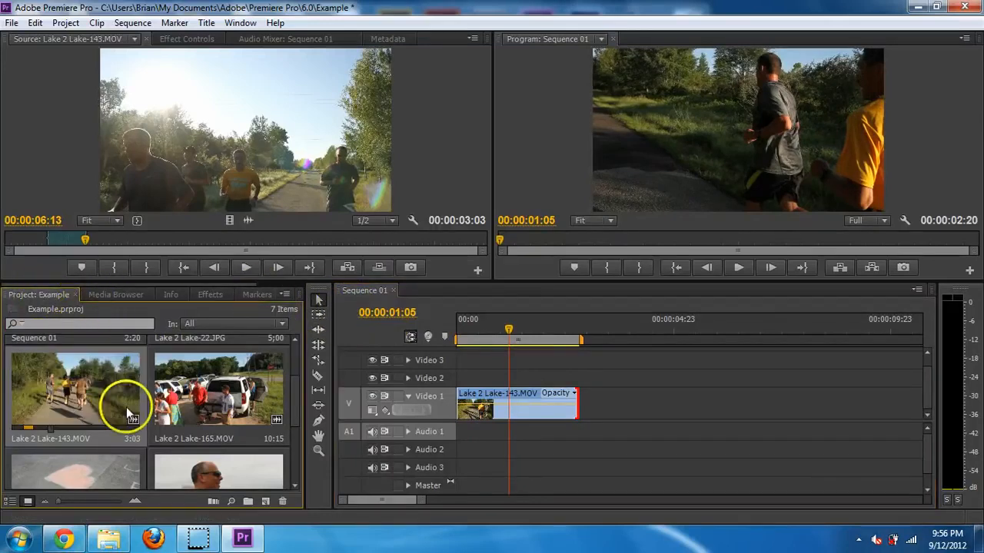
scroll(210, 407, up, 2)
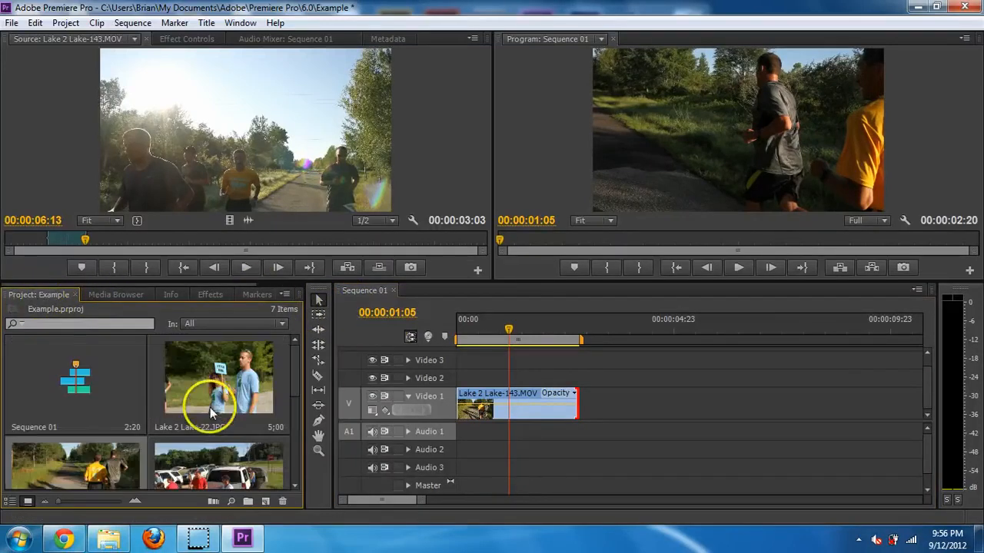
click(110, 293)
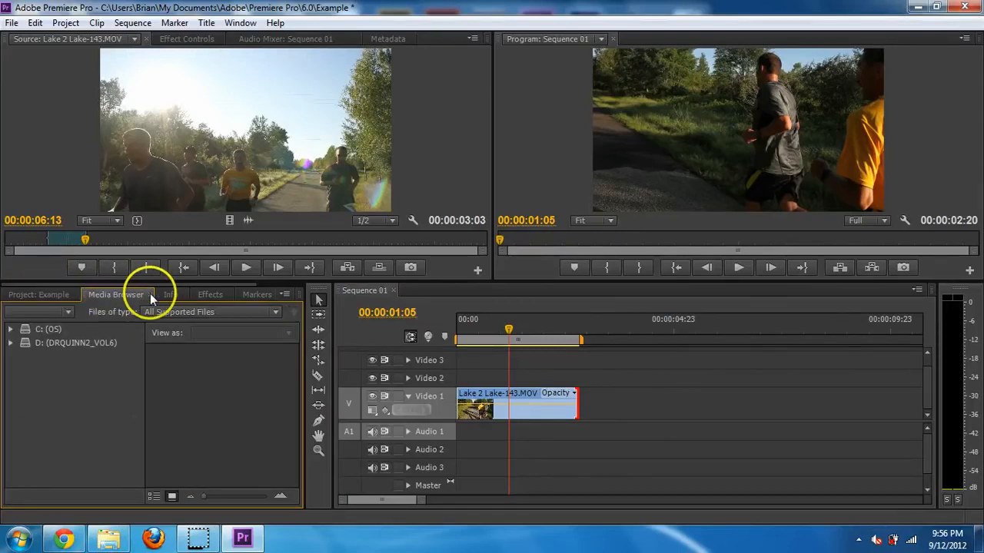
click(150, 294)
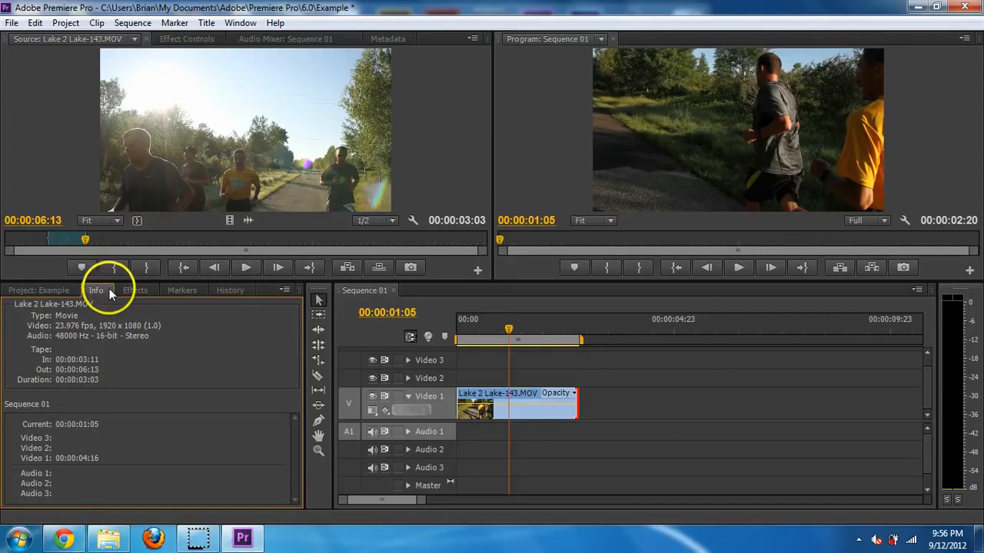
click(109, 291)
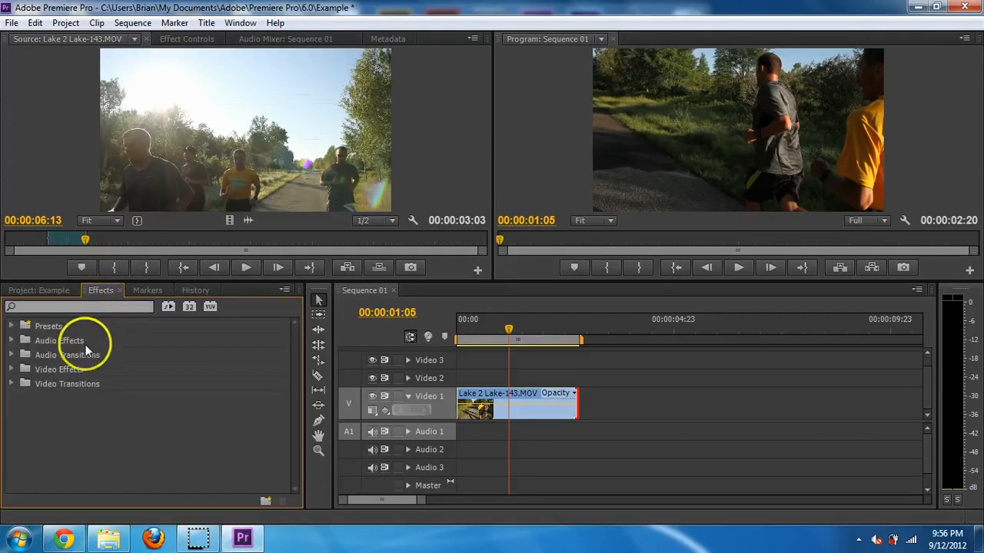
click(47, 292)
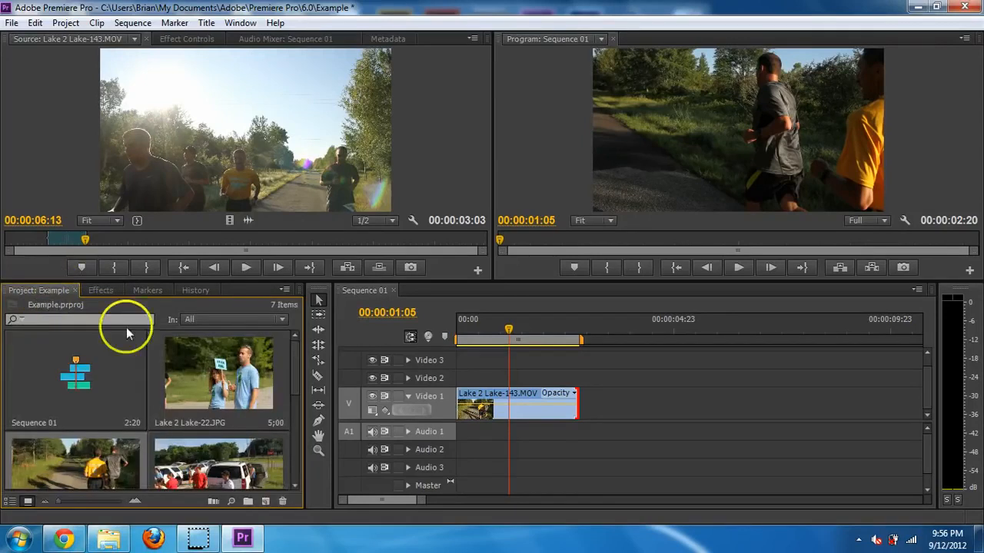
drag(292, 359, 286, 380)
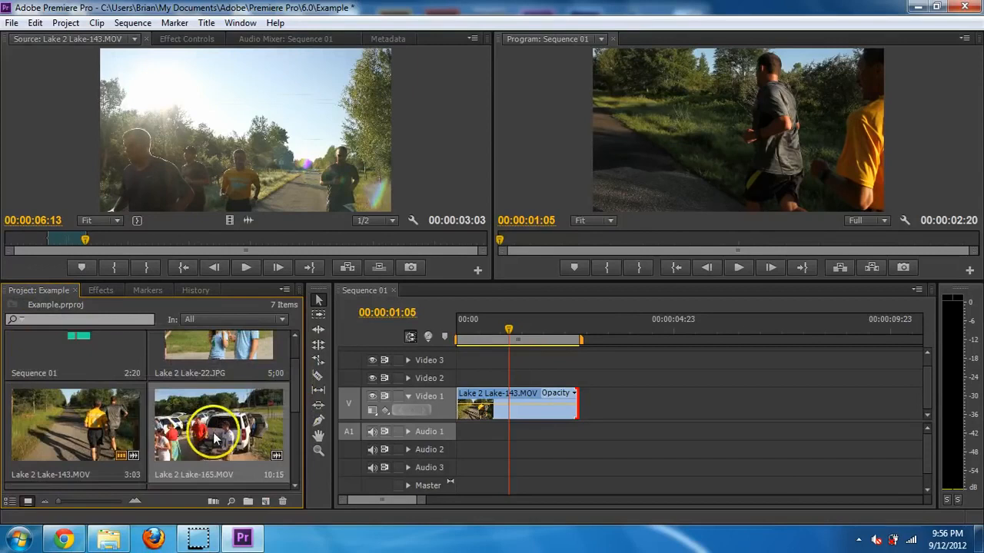
- Load Lake 2 Lake-165.MOV in the Source monitor and scrub to about 00:00:05:02
double_click(197, 417)
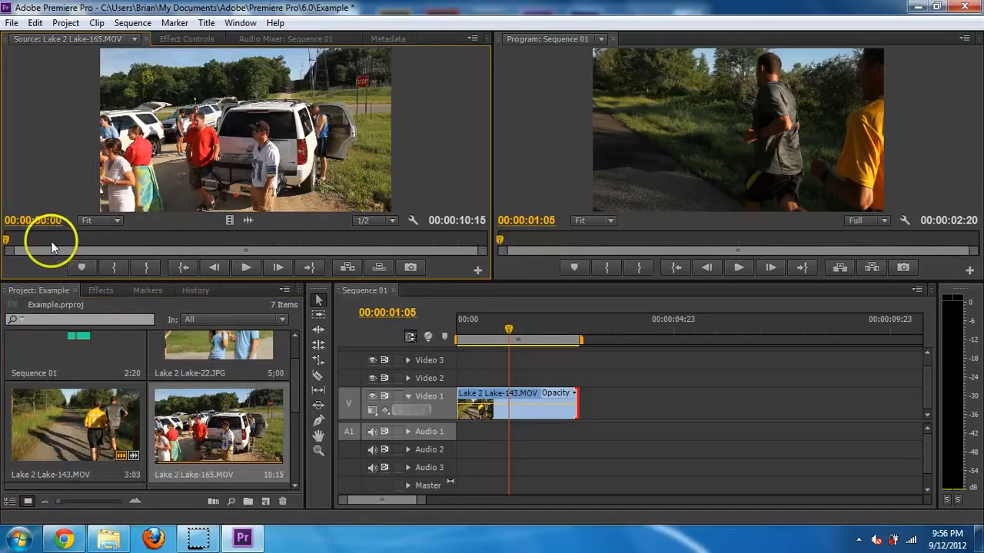
click(202, 243)
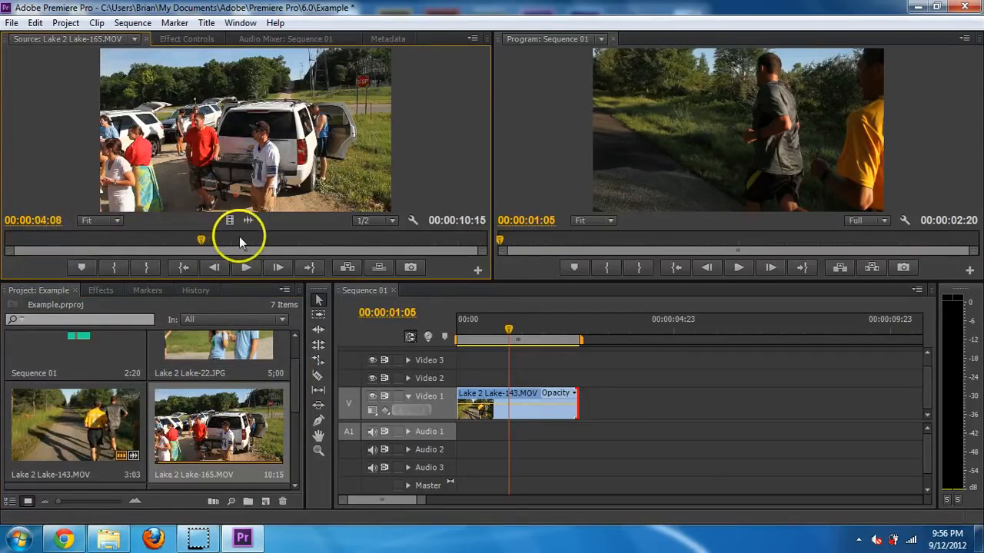
click(218, 242)
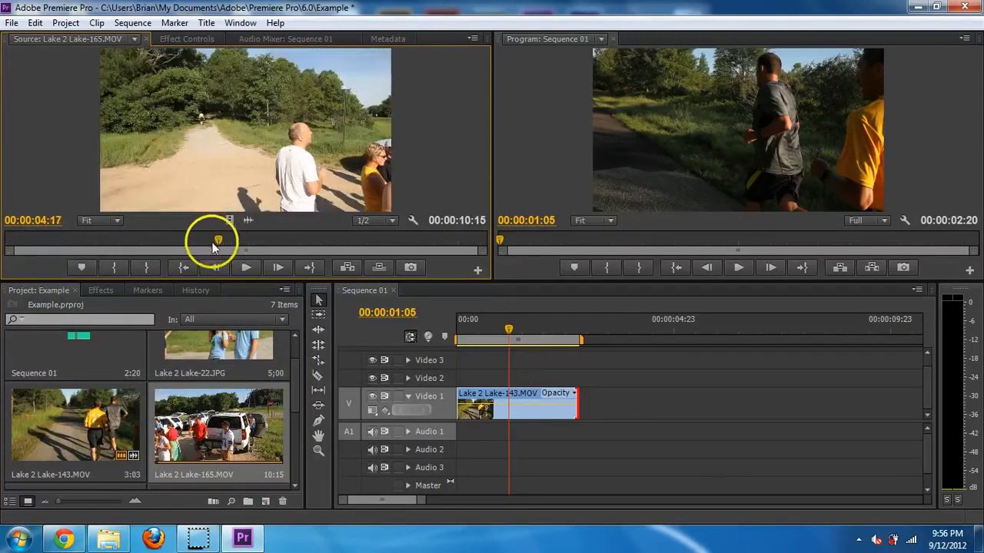
drag(214, 246, 235, 245)
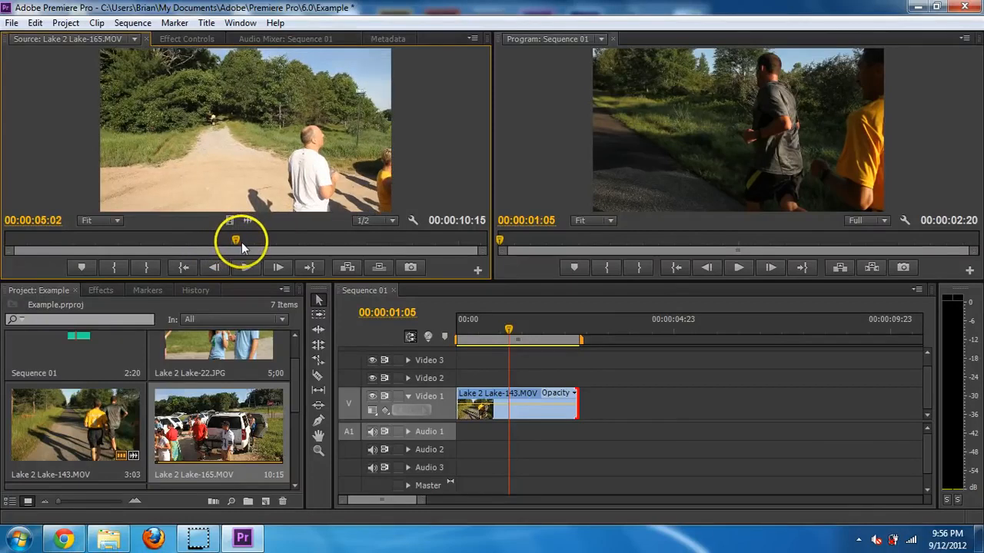
key(space)
- Mark a 3:05 In/Out range and place it after Lake-143 on Video 1
key(i)
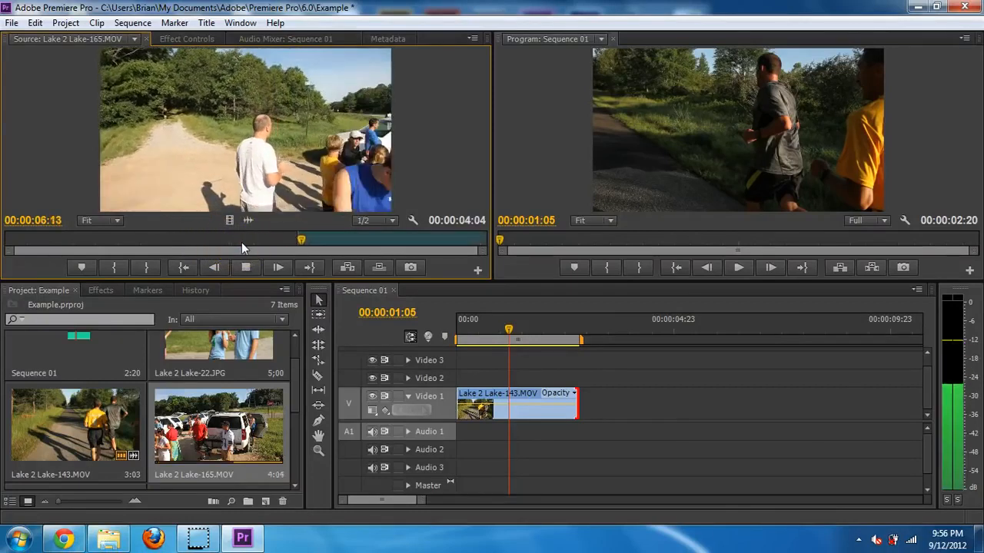
key(space)
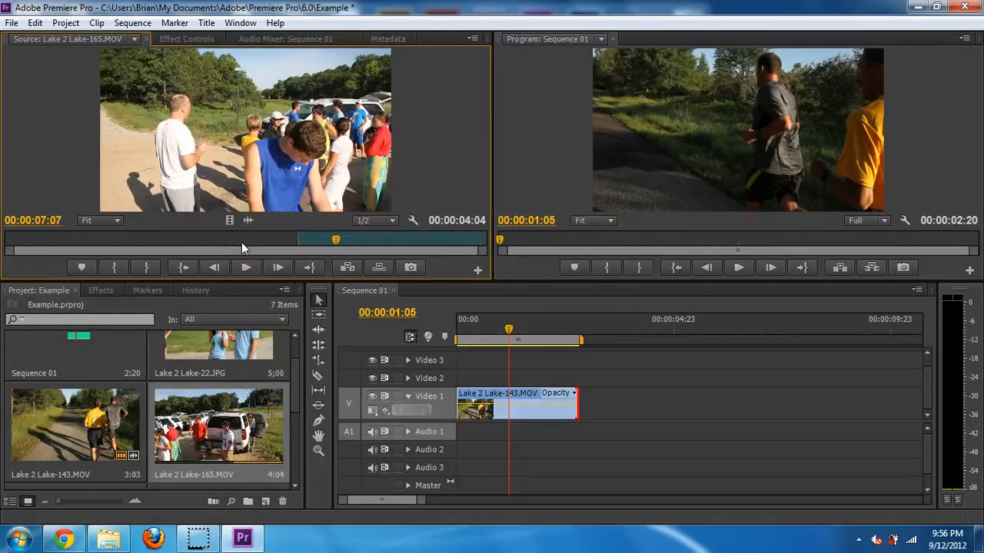
key(space)
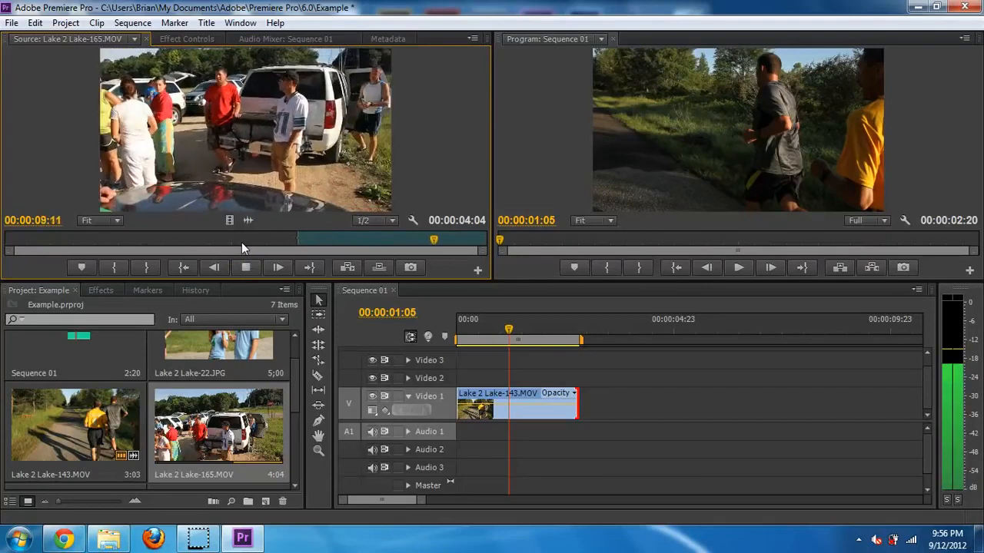
key(space)
key(o)
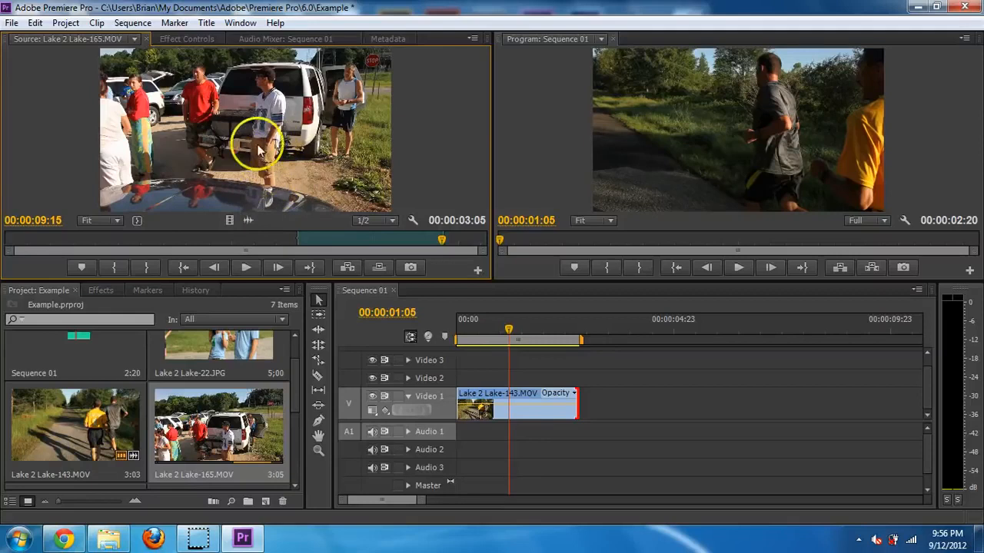
drag(259, 150, 573, 438)
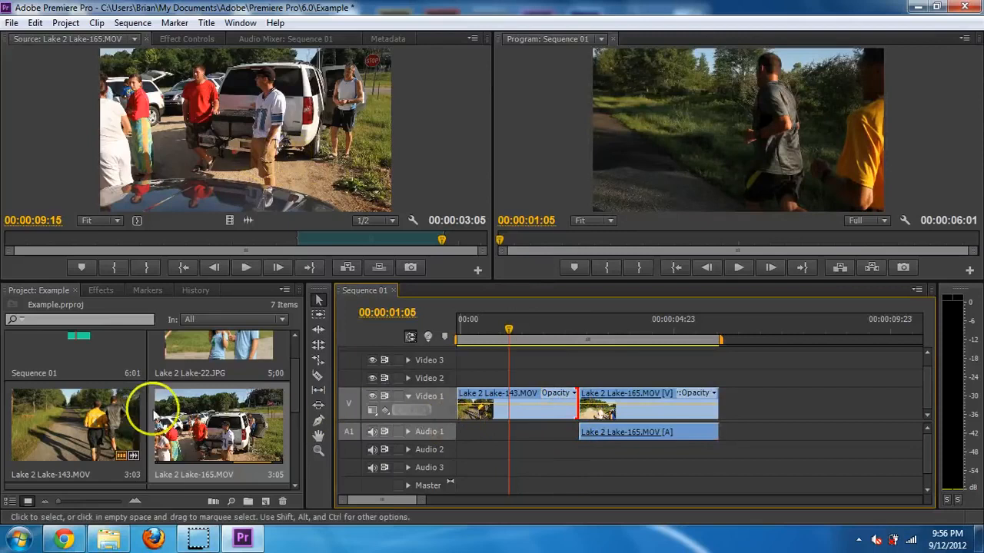
drag(296, 385, 297, 423)
- Load Lake 2 Lake-258.MOV in the Source monitor and set its Out point at 03:13
click(216, 403)
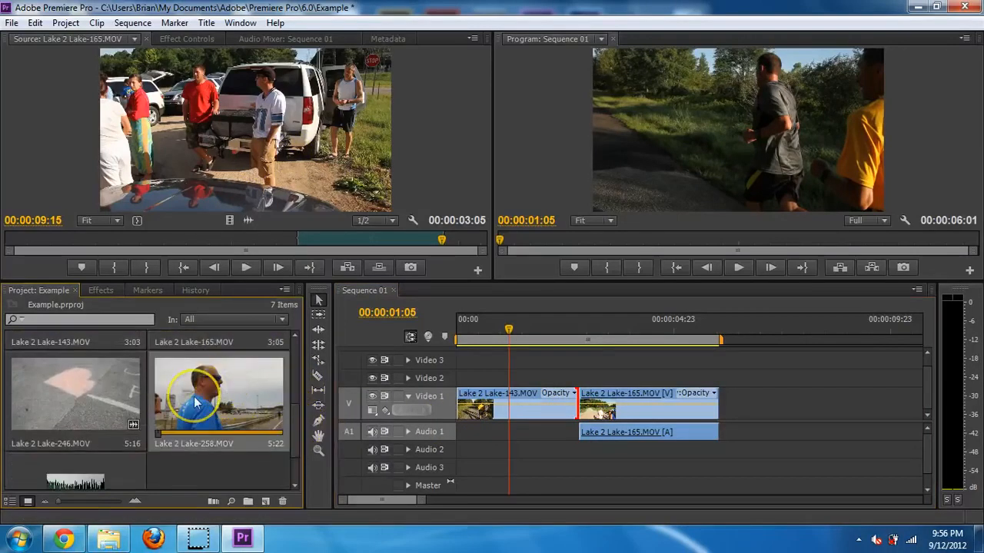
double_click(196, 403)
key(space)
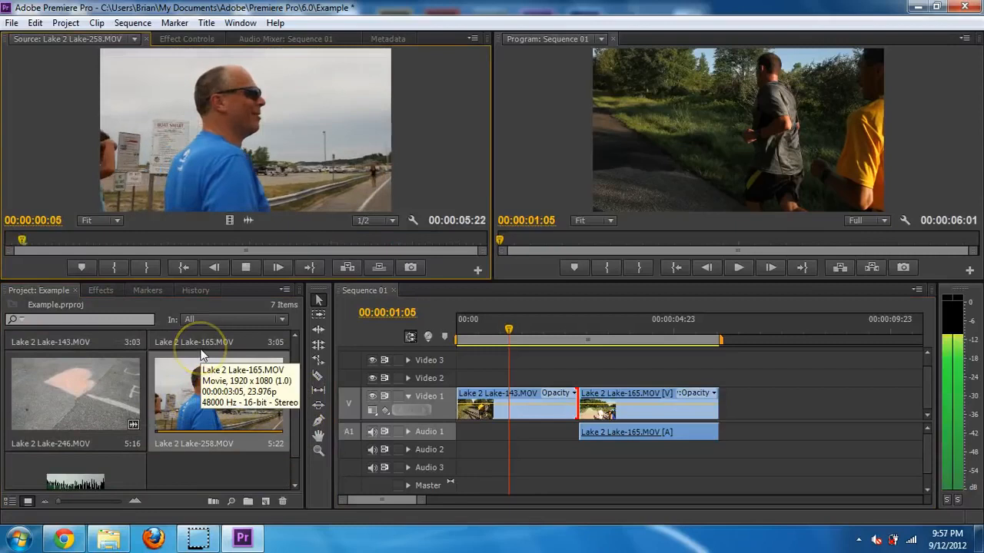
click(202, 355)
key(space)
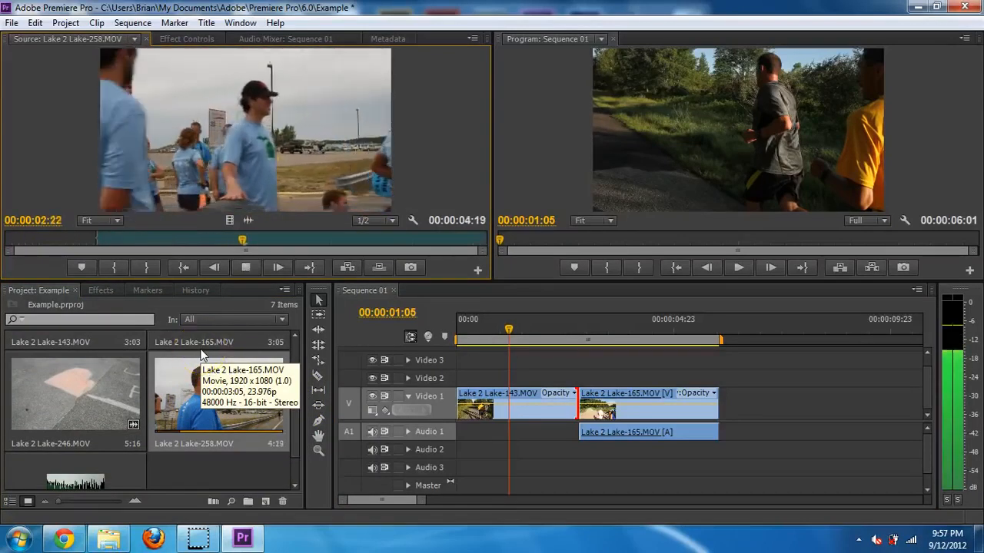
key(space)
key(o)
click(221, 215)
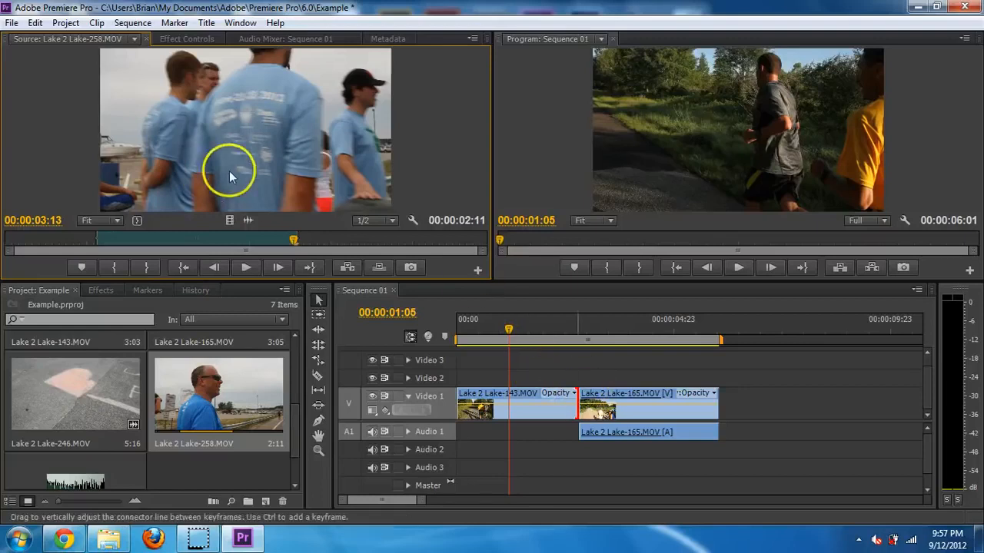
- Layer the 2:11 Lake-258 clip on Video 2 above Lake-165 and scrub to preview it
drag(220, 142, 589, 376)
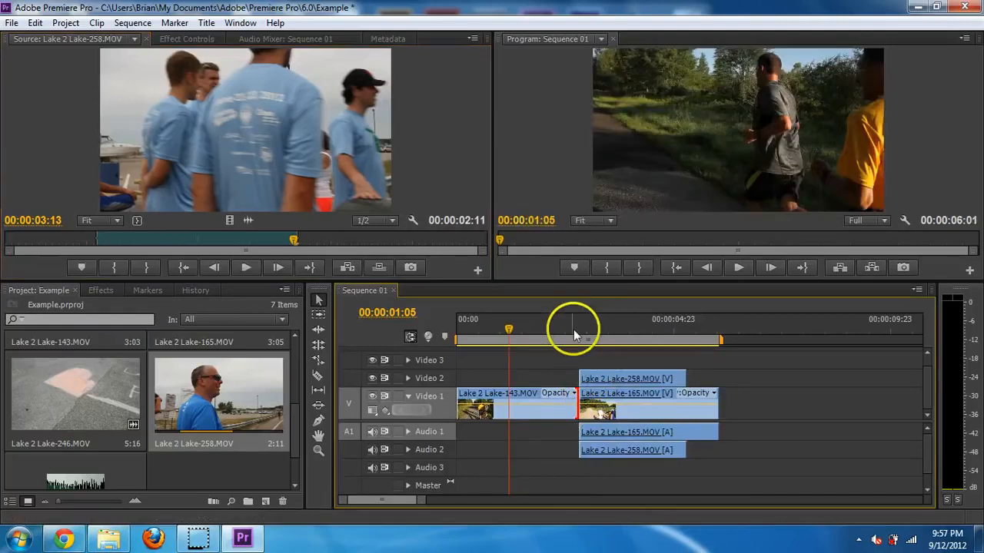
drag(575, 327, 681, 330)
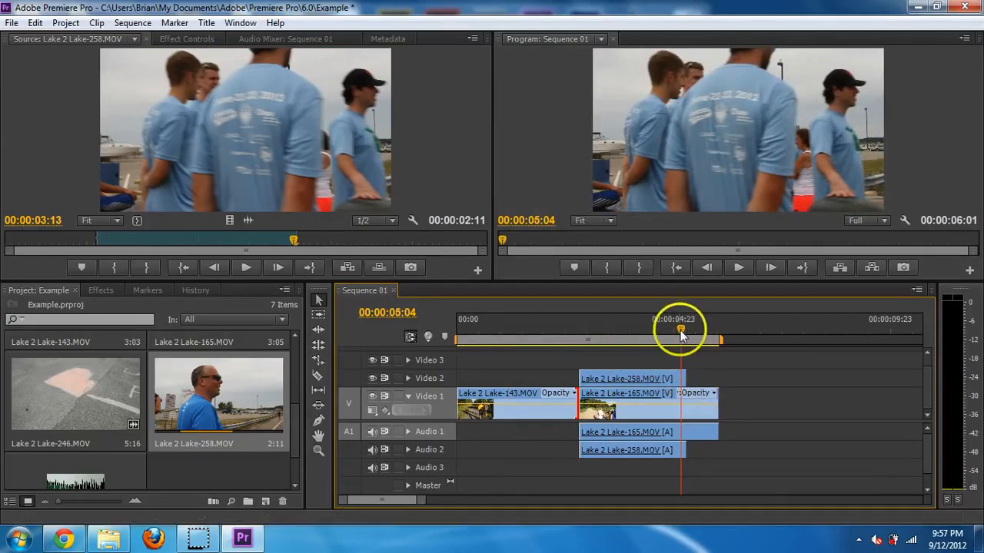
mouse_move(681, 329)
mouse_down()
mouse_move(673, 332)
mouse_move(696, 342)
mouse_up()
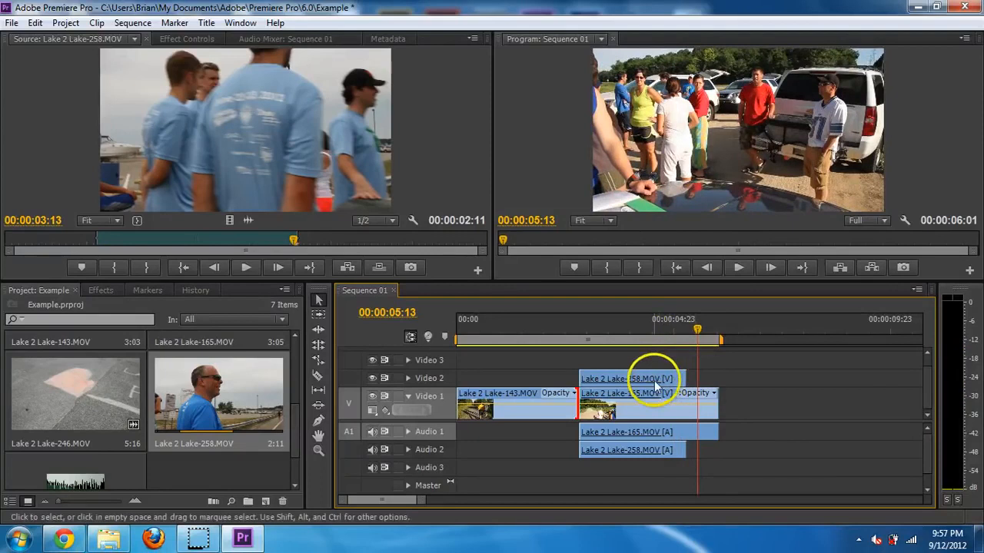
- Preview the overlapping Lake-258 and Lake-165 clips around 04:03 in the sequence
click(654, 402)
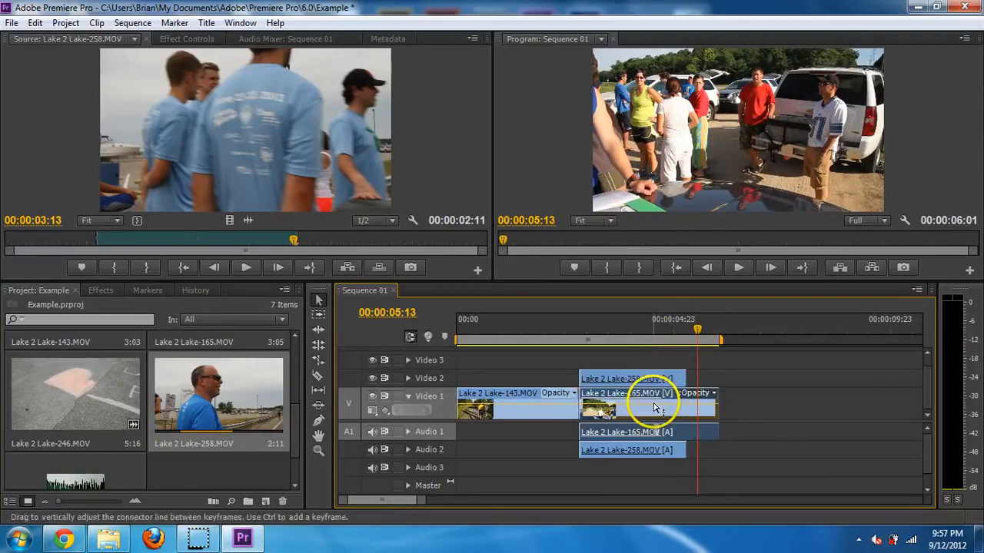
click(635, 338)
mouse_move(650, 395)
mouse_down()
mouse_move(659, 356)
mouse_move(648, 357)
mouse_move(639, 398)
mouse_up()
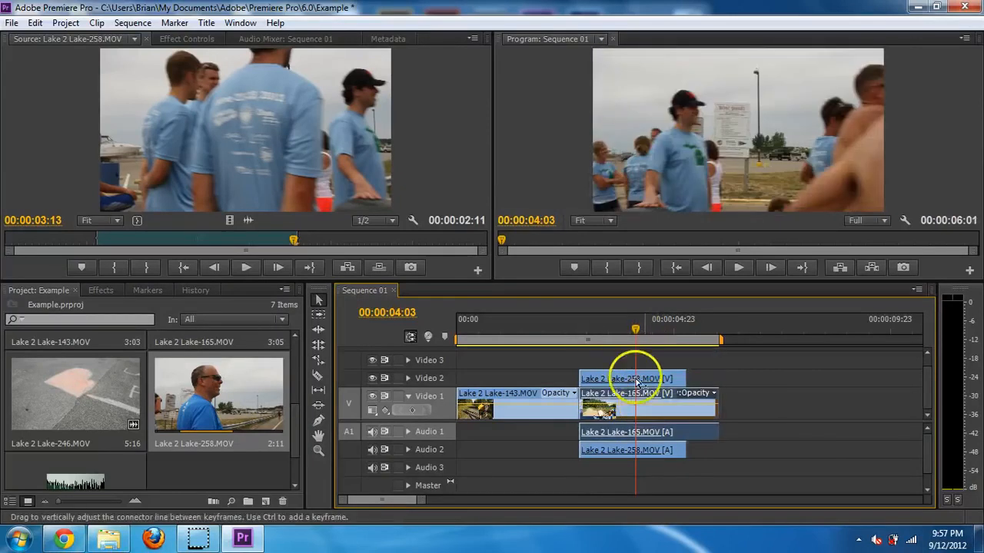
click(600, 379)
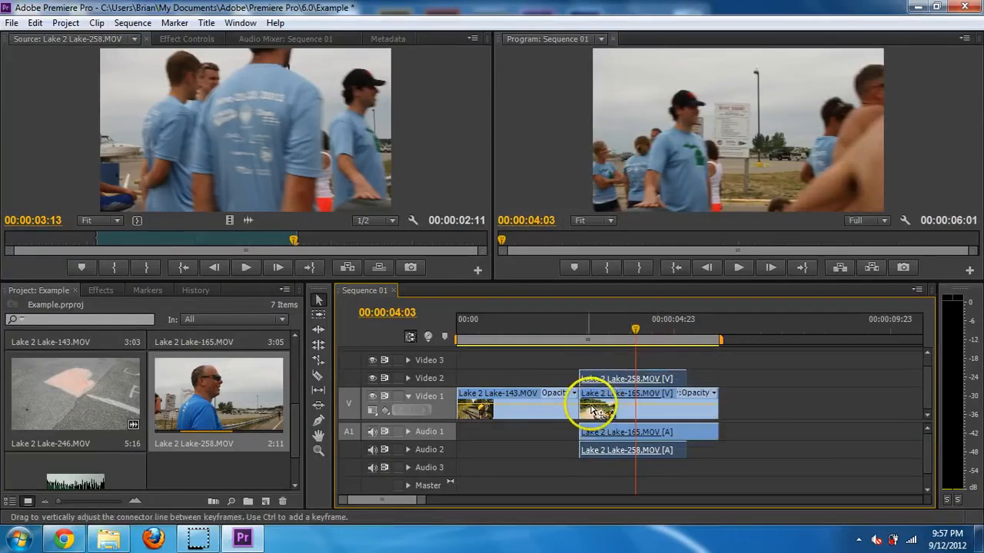
click(597, 409)
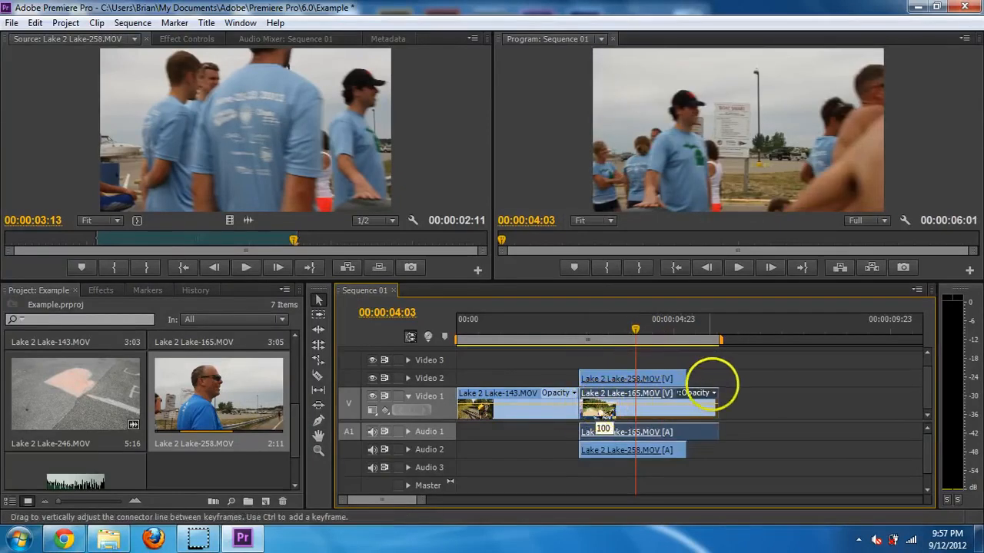
- Move Lake-165 later, drop Lake-258 onto Video 1, and ripple delete the gap between them
drag(638, 410, 778, 415)
drag(654, 380, 659, 402)
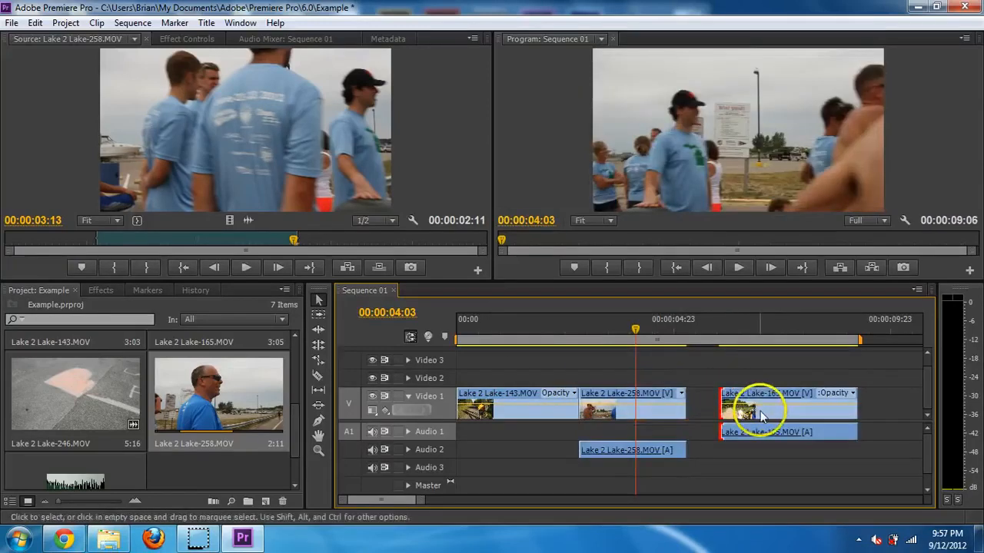
mouse_move(746, 408)
mouse_down()
mouse_move(709, 415)
mouse_move(773, 417)
mouse_move(756, 416)
mouse_up()
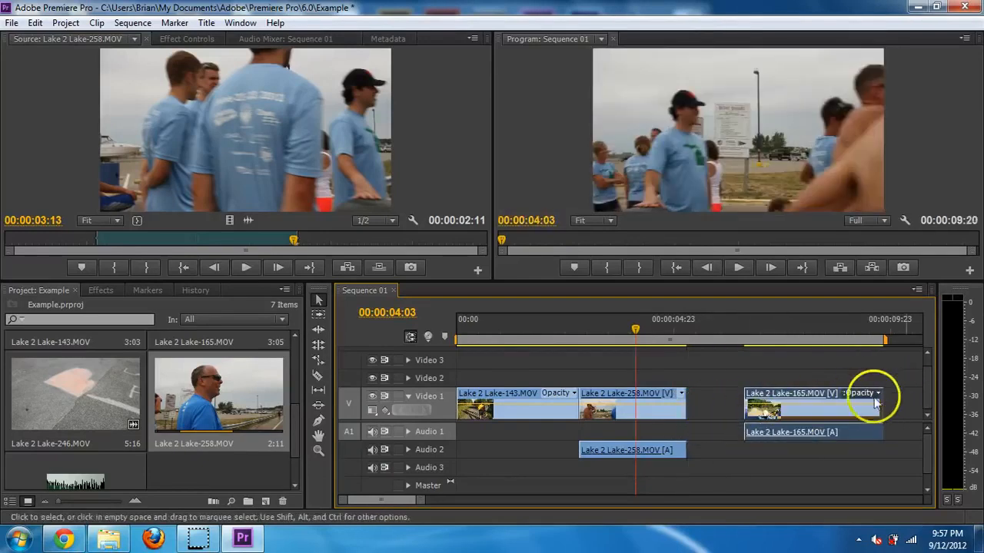
right_click(728, 398)
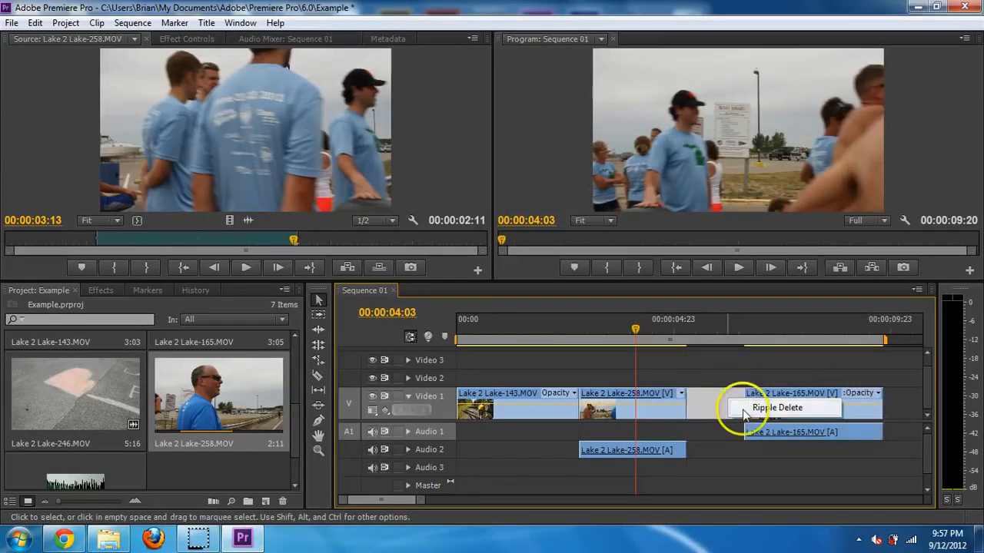
click(749, 408)
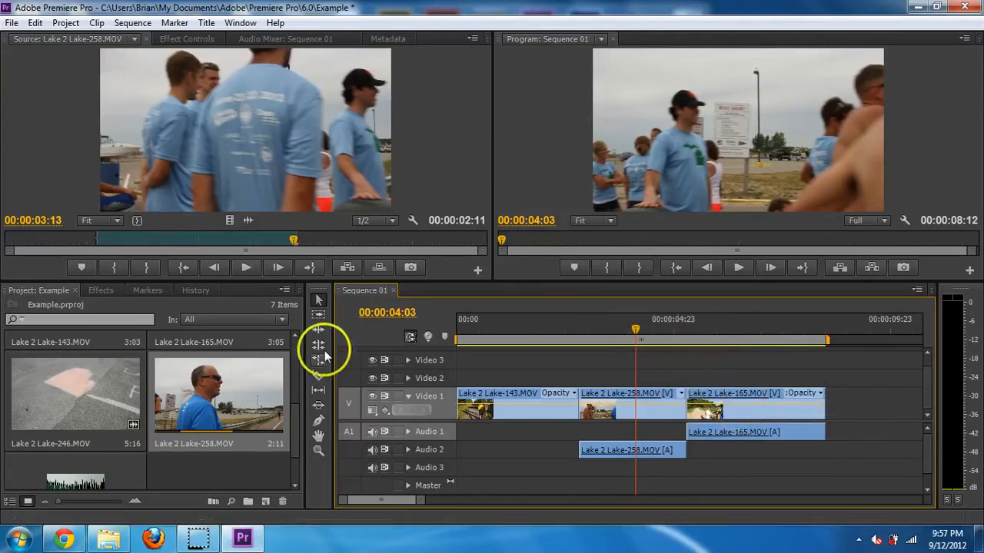
drag(654, 341, 714, 316)
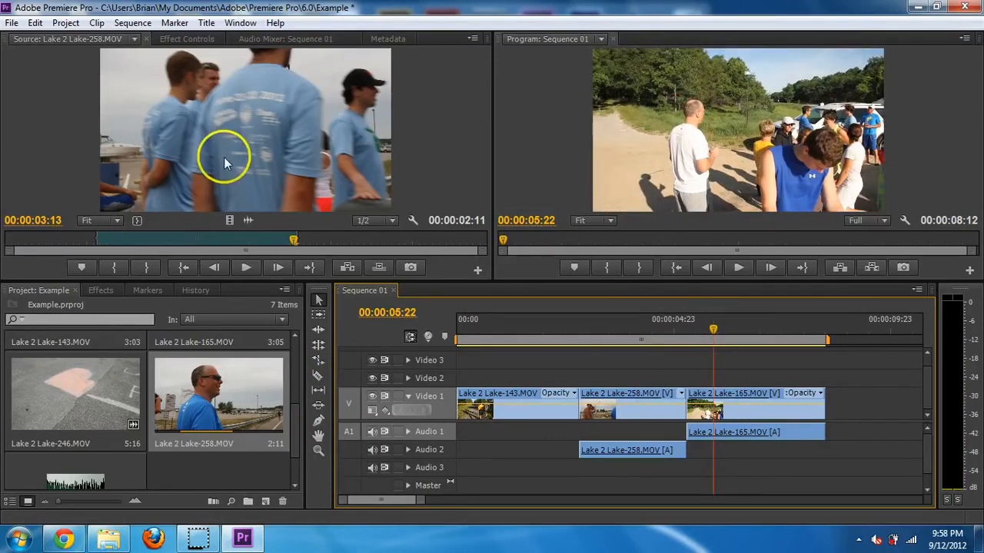
- Show the Effects panel and expand the Video Effects folder
click(108, 290)
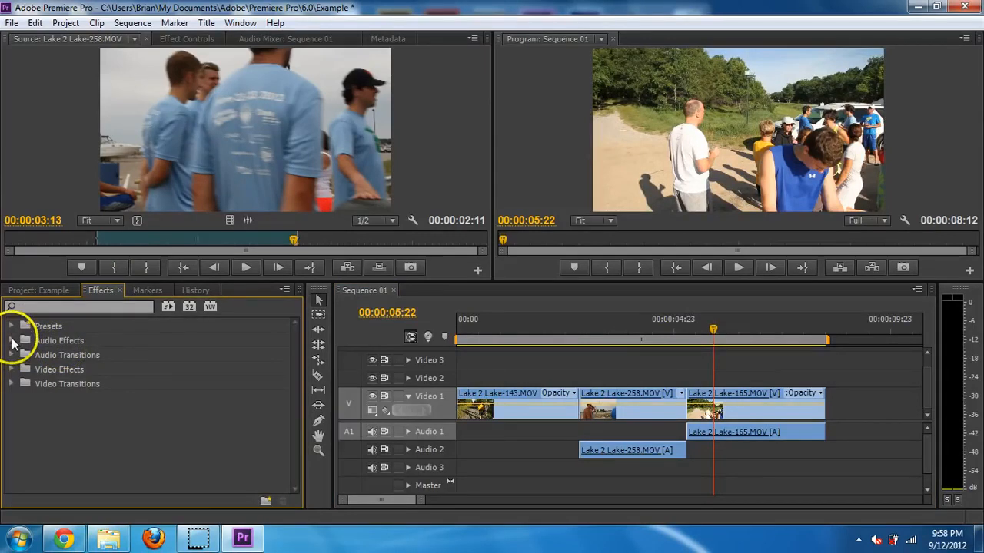
click(12, 370)
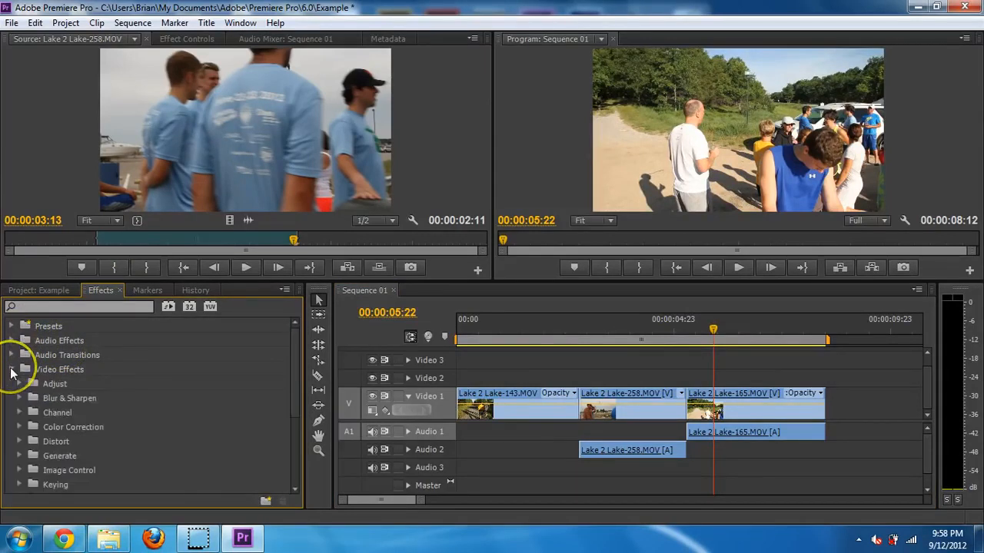
scroll(23, 398, down, 1)
scroll(24, 398, down, 5)
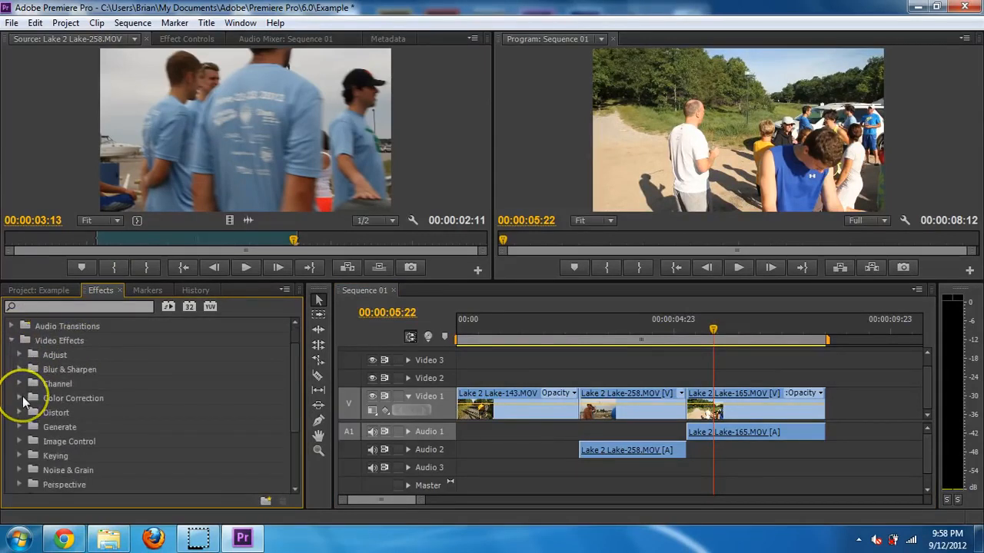
scroll(20, 396, down, 2)
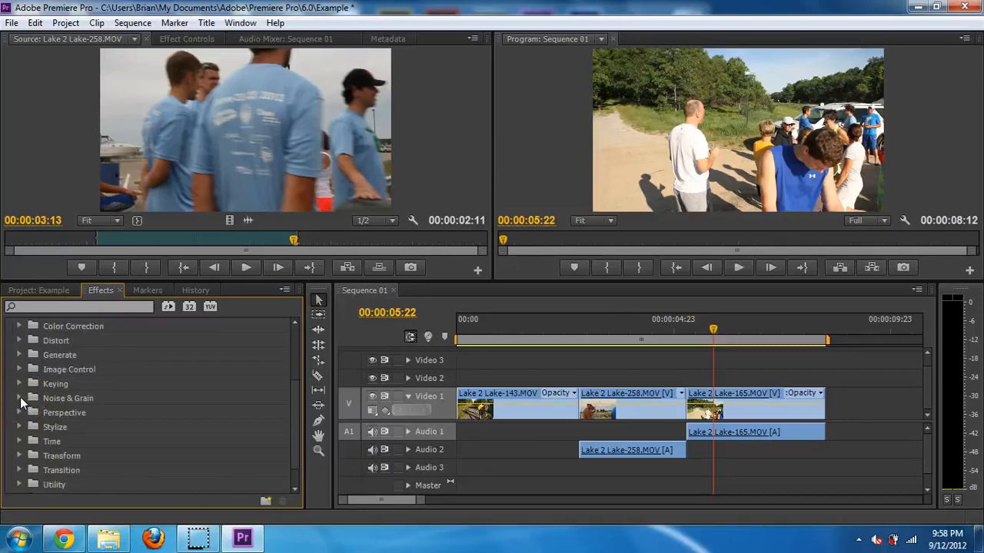
scroll(13, 408, down, 1)
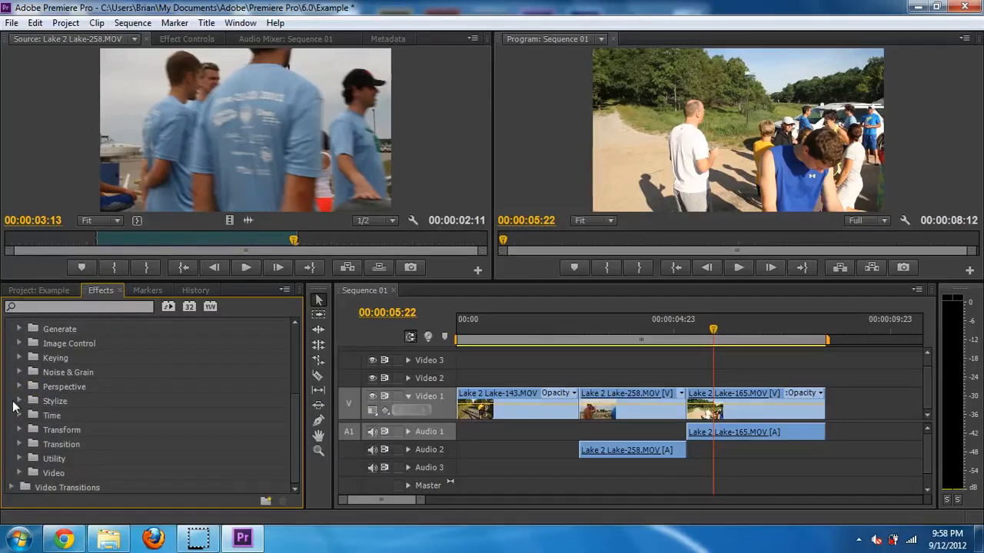
- Bring up Effect Controls, expand the Transform folder, and select the Crop effect
click(184, 38)
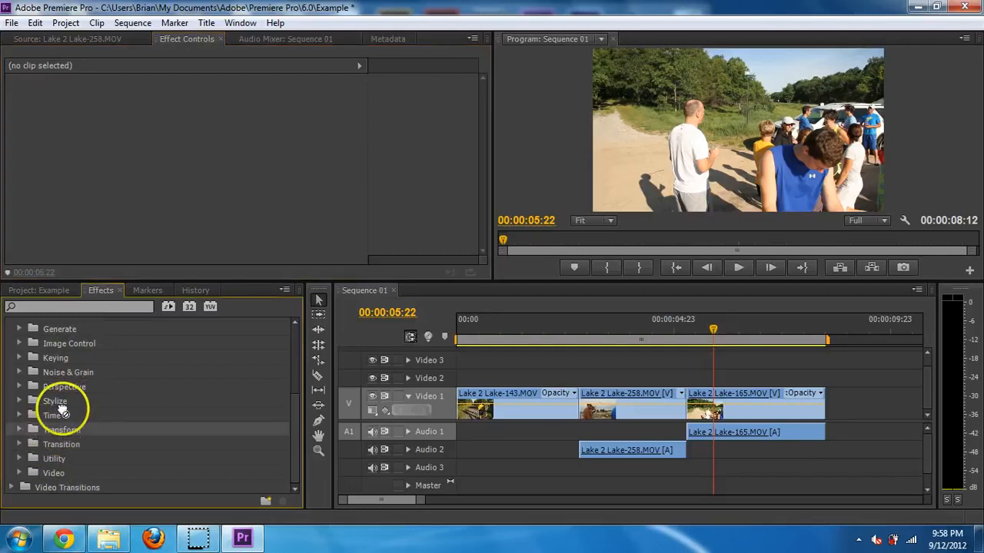
click(20, 431)
scroll(83, 415, down, 5)
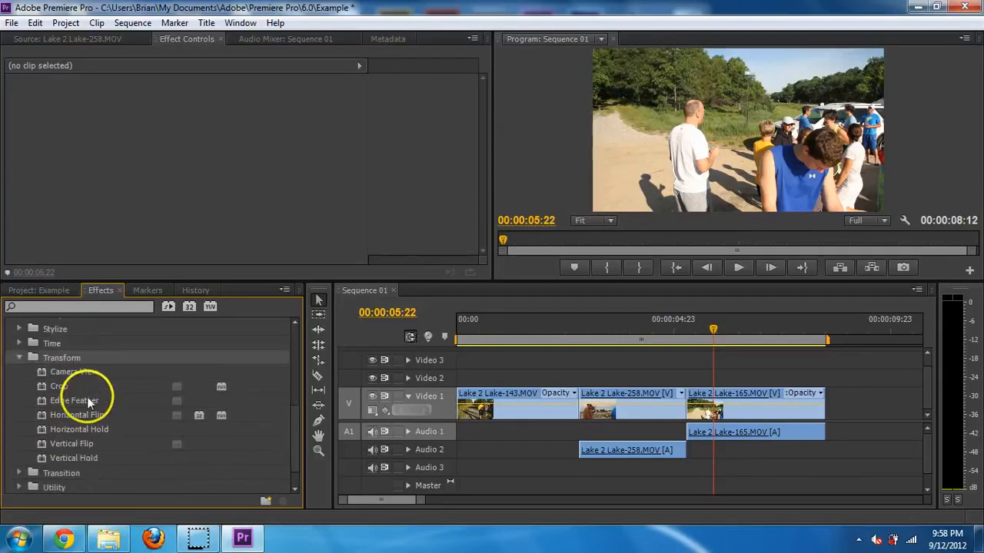
click(92, 382)
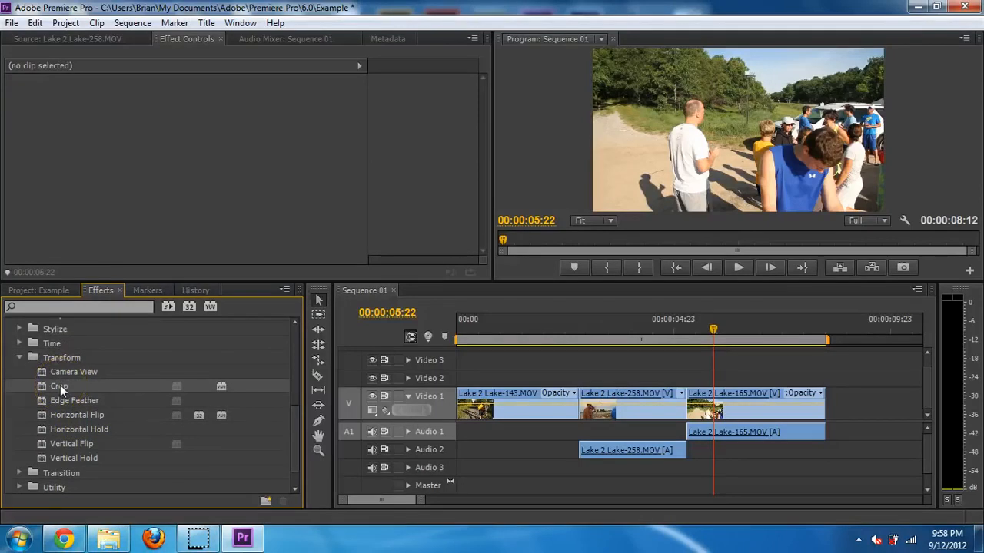
- Apply the Crop effect to Lake 2 Lake-165.MOV and set Crop Left to 50%
drag(60, 385, 745, 401)
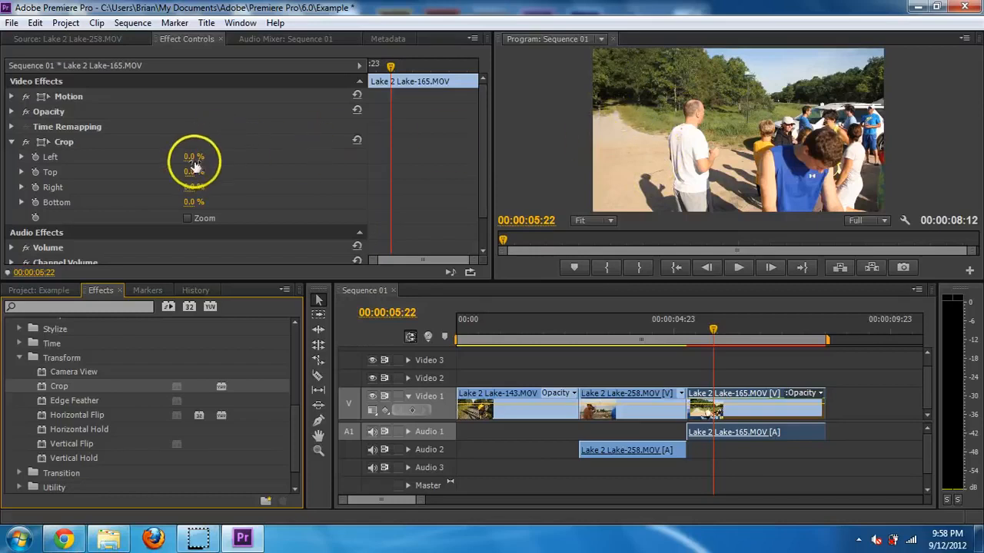
mouse_move(195, 157)
mouse_down()
mouse_move(231, 143)
mouse_move(205, 153)
mouse_up()
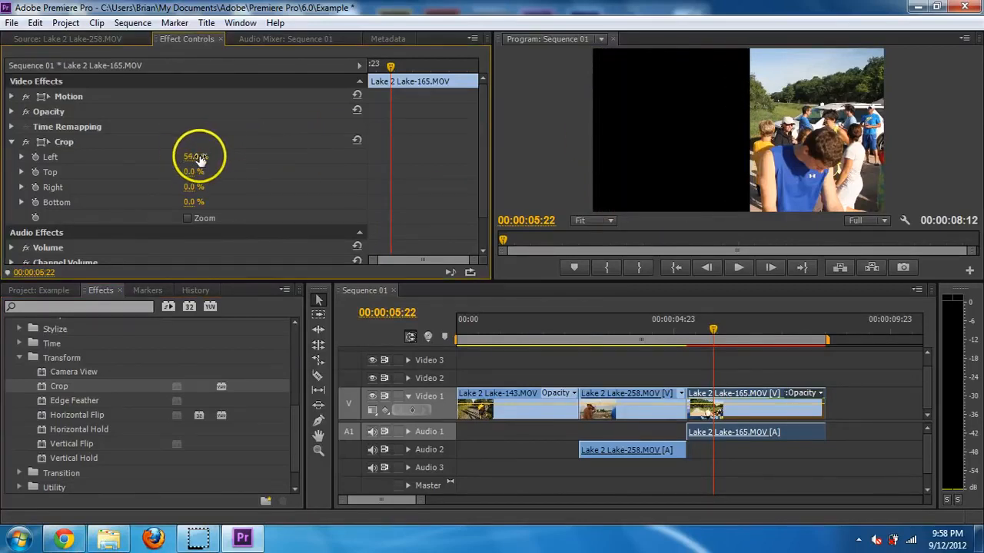
click(194, 159)
text(50)
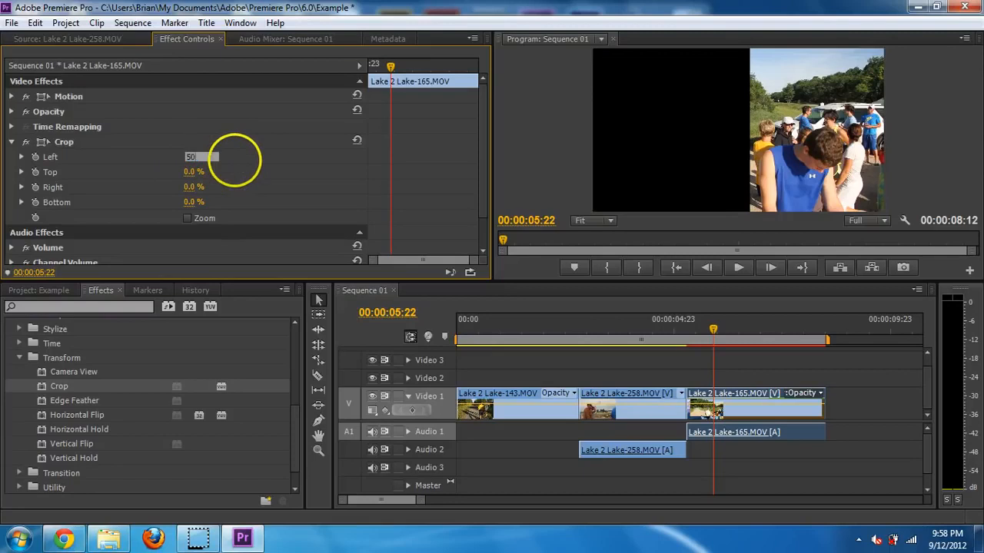
key(Return)
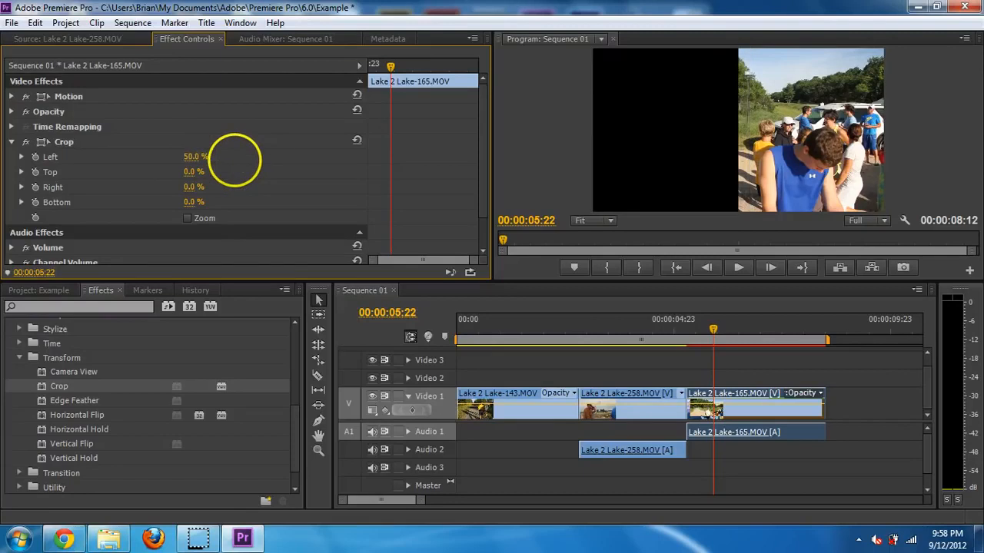
- Undo the 50% crop, delete the Crop effect, and move the playhead past the last clip
click(684, 331)
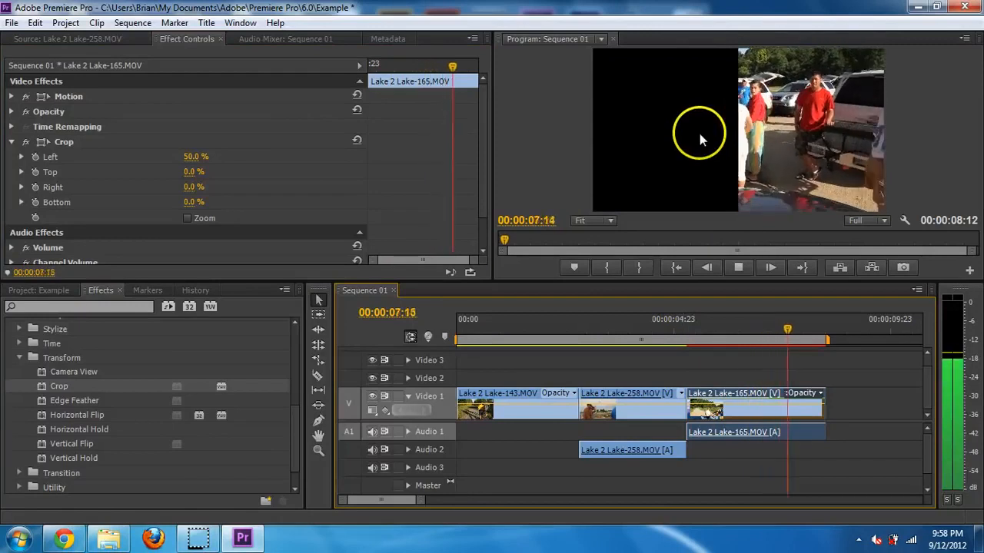
key(space)
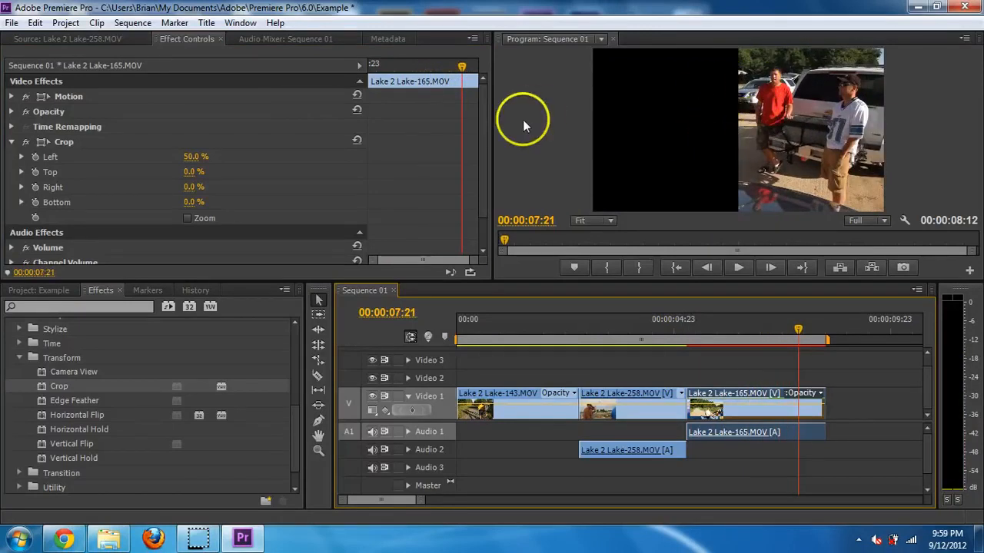
key(ctrl+z)
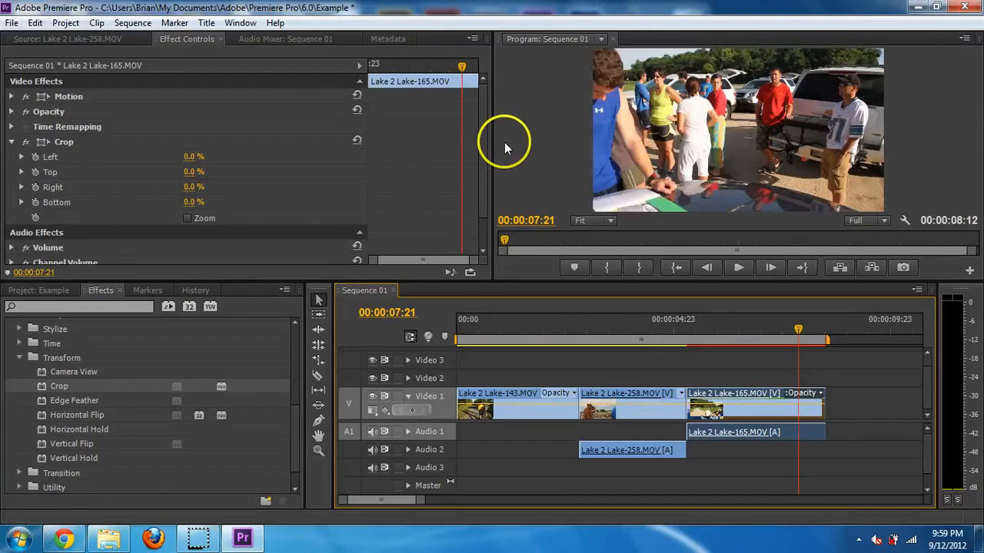
click(63, 143)
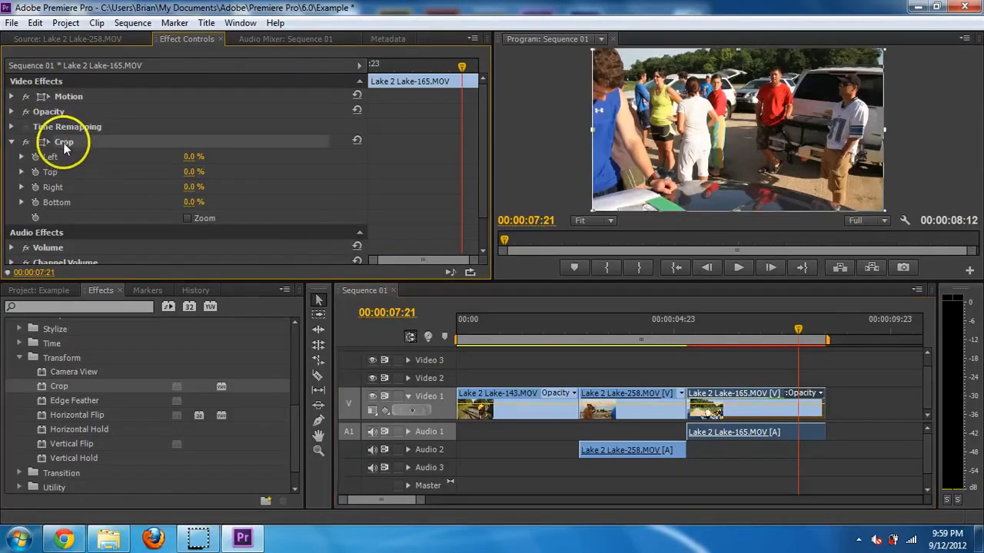
key(Delete)
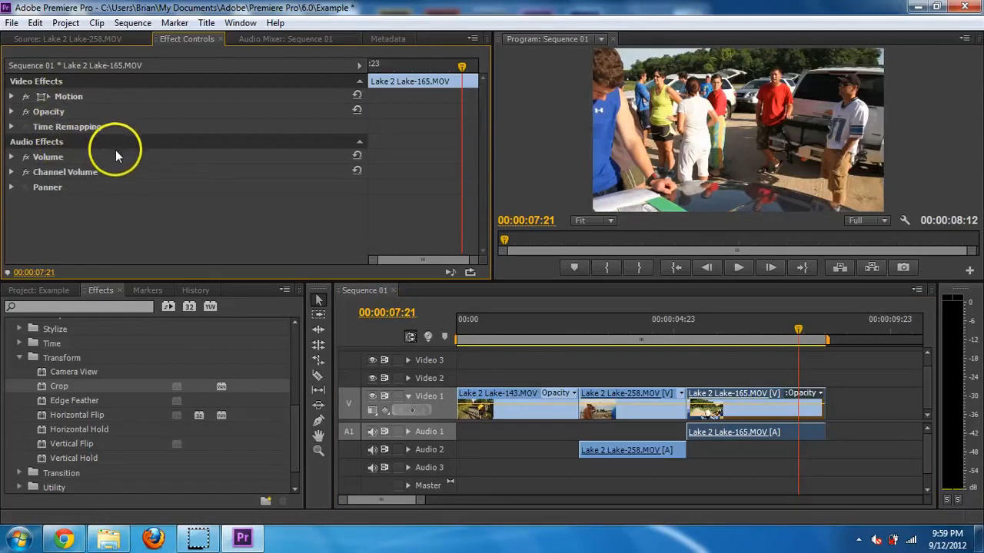
drag(797, 330, 827, 330)
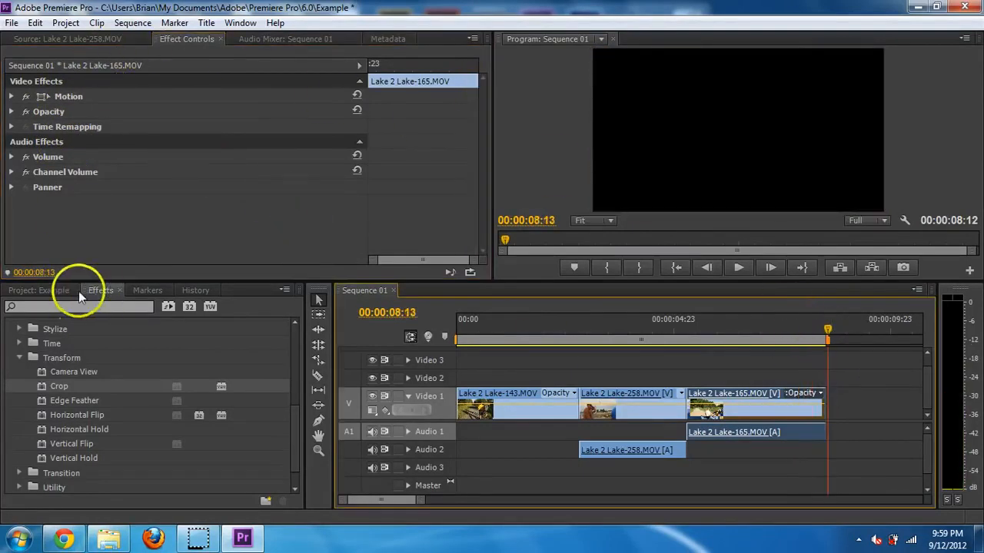
- Place Lake 2 Lake-22.JPG from the Project panel at the end of Video 1
click(44, 295)
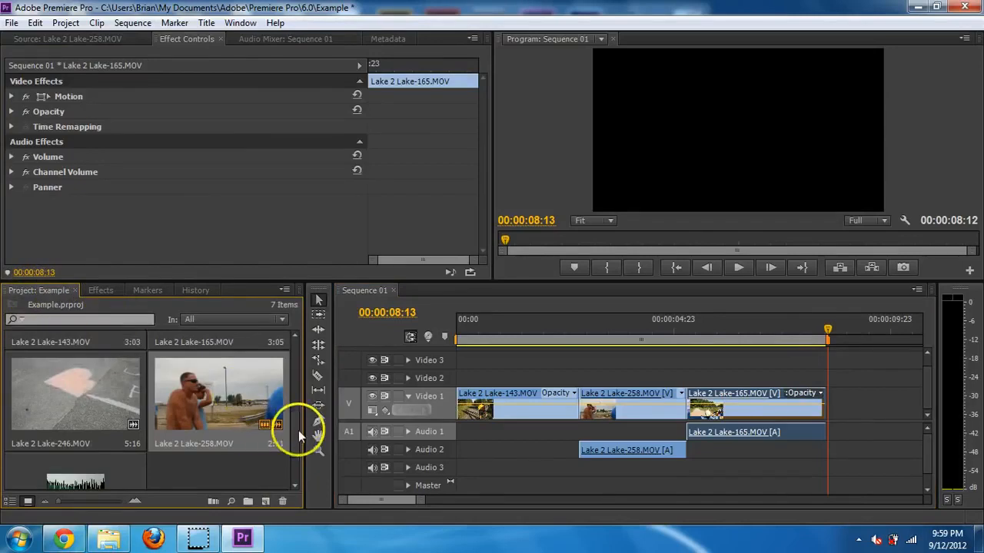
scroll(299, 415, down, 2)
drag(298, 416, 836, 411)
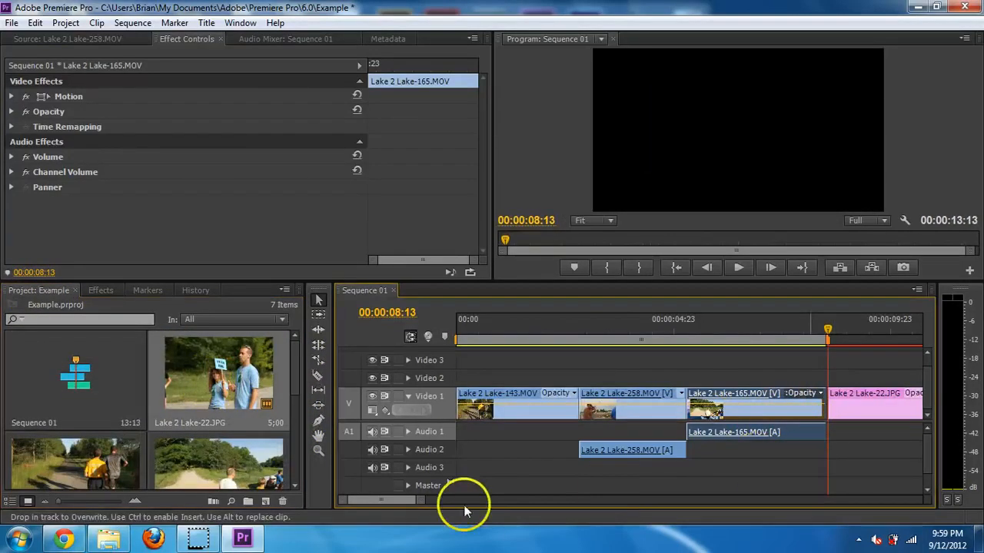
drag(410, 498, 342, 501)
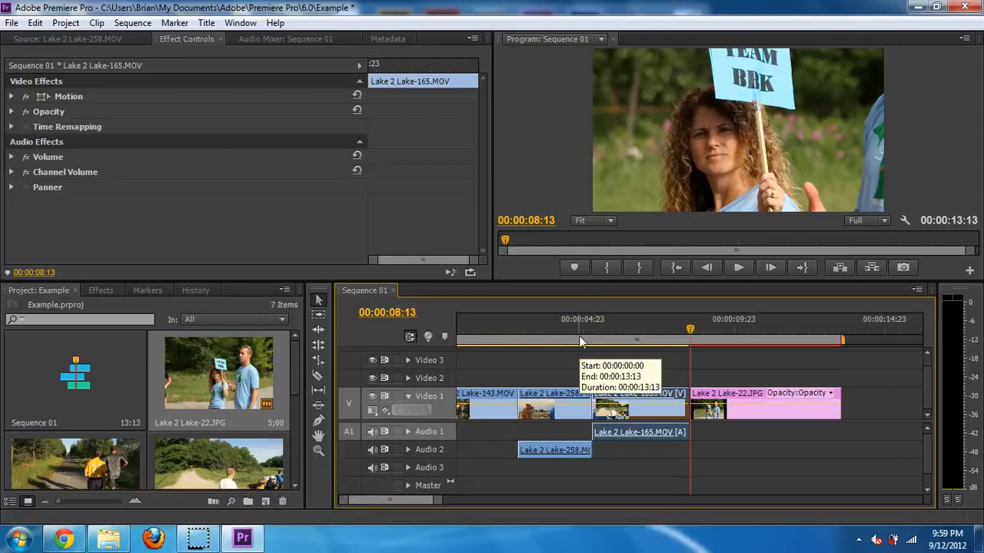
- Trim the still's right edge so Sequence 01 ends at 00:00:12:18
click(687, 319)
drag(697, 327, 712, 332)
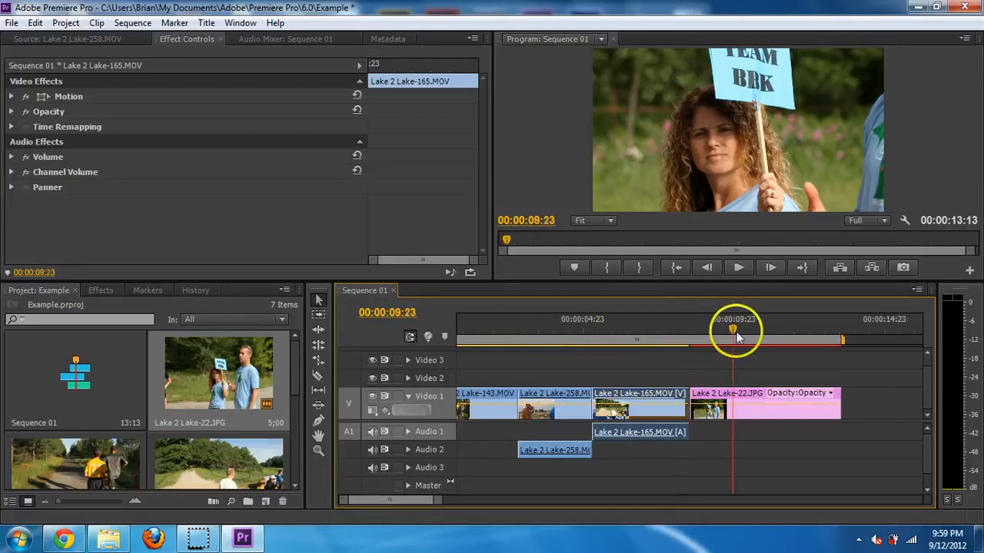
click(767, 400)
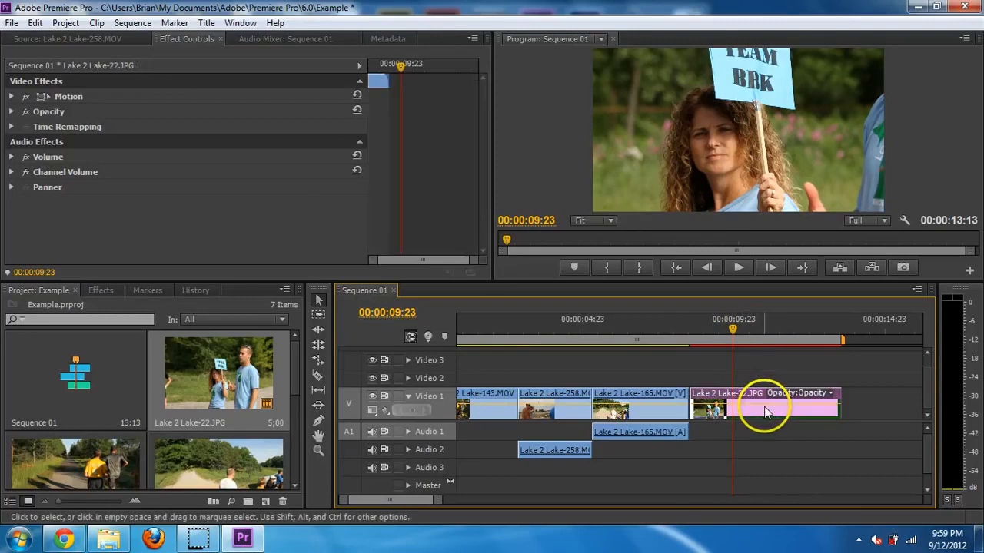
drag(846, 398, 788, 382)
drag(727, 330, 697, 330)
click(735, 400)
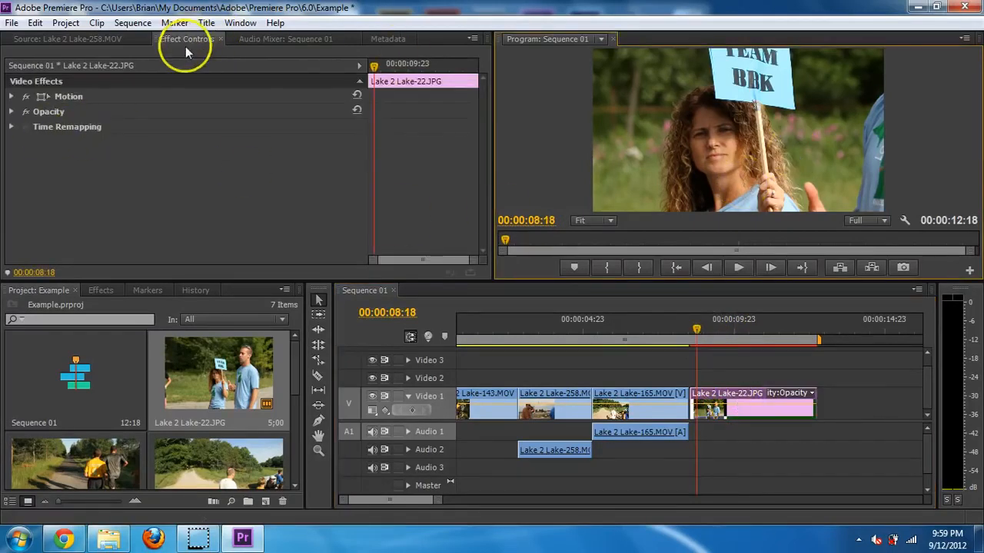
- Expand Motion for Lake 2 Lake-22.JPG and scrub its Scale to 42.0
click(11, 96)
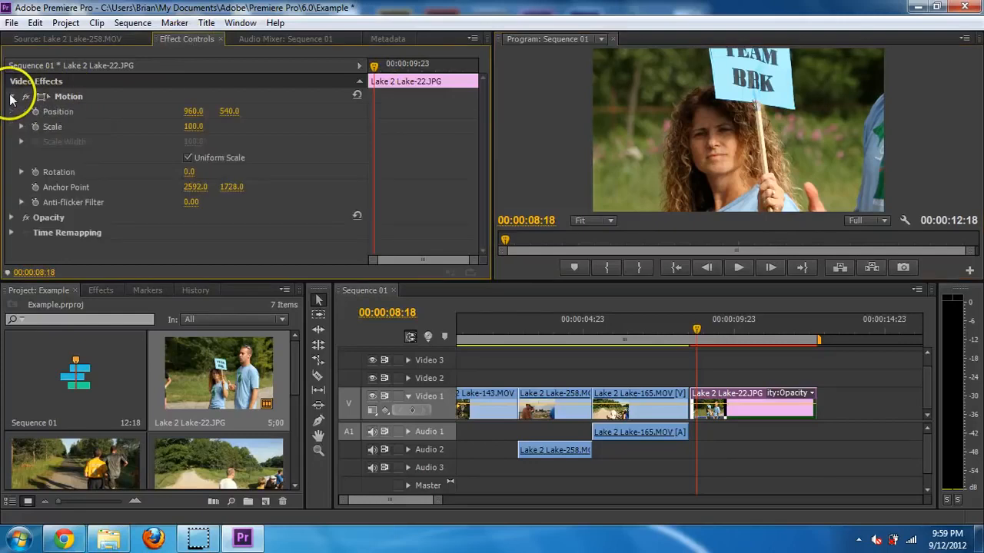
drag(192, 127, 136, 121)
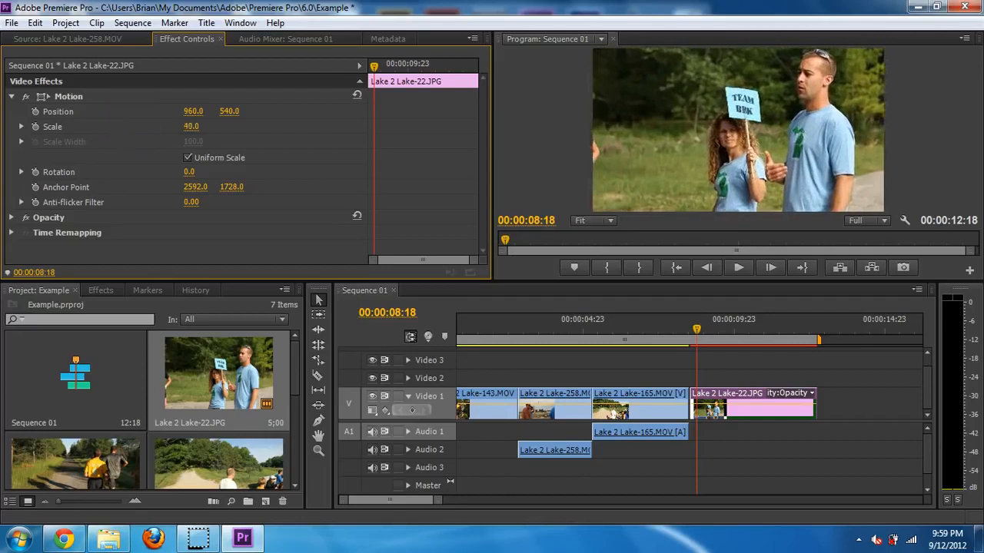
drag(202, 127, 207, 126)
click(712, 76)
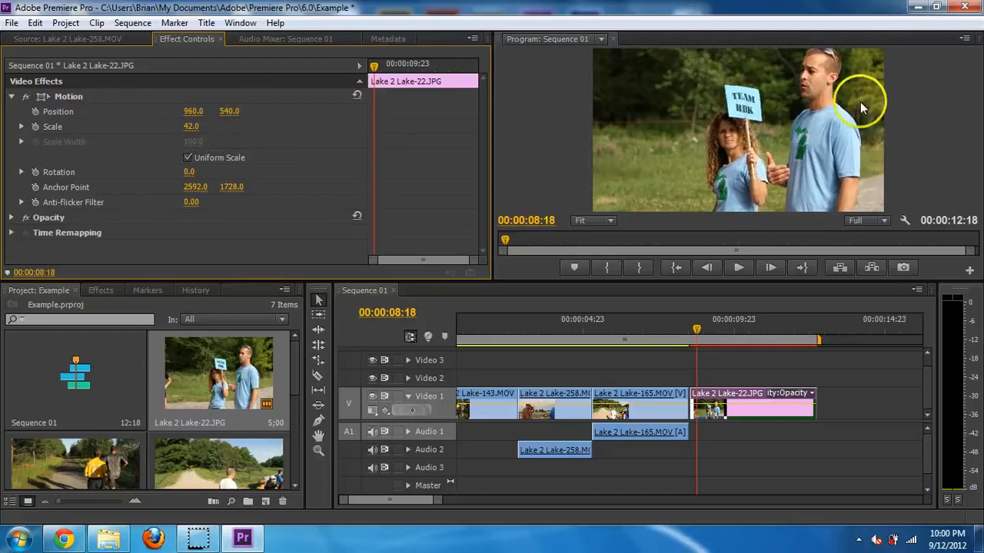
drag(696, 339, 690, 329)
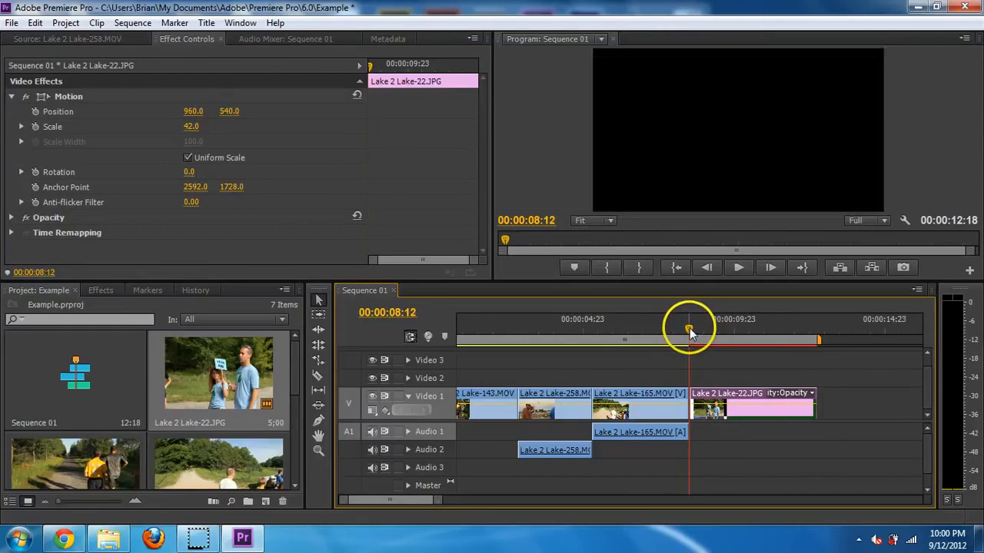
- Enable Scale and Position keyframing at the still's start and add keyframes near its end
click(35, 127)
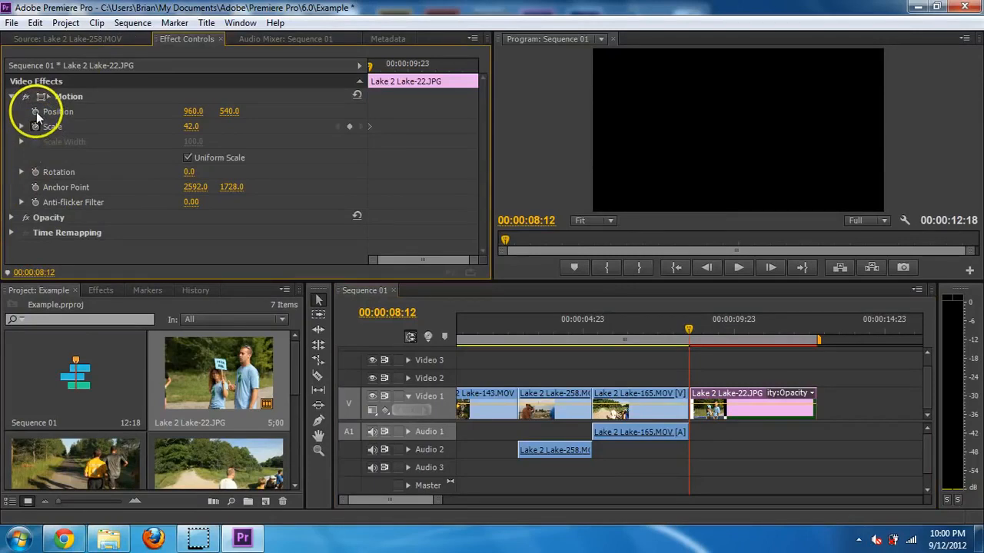
click(35, 111)
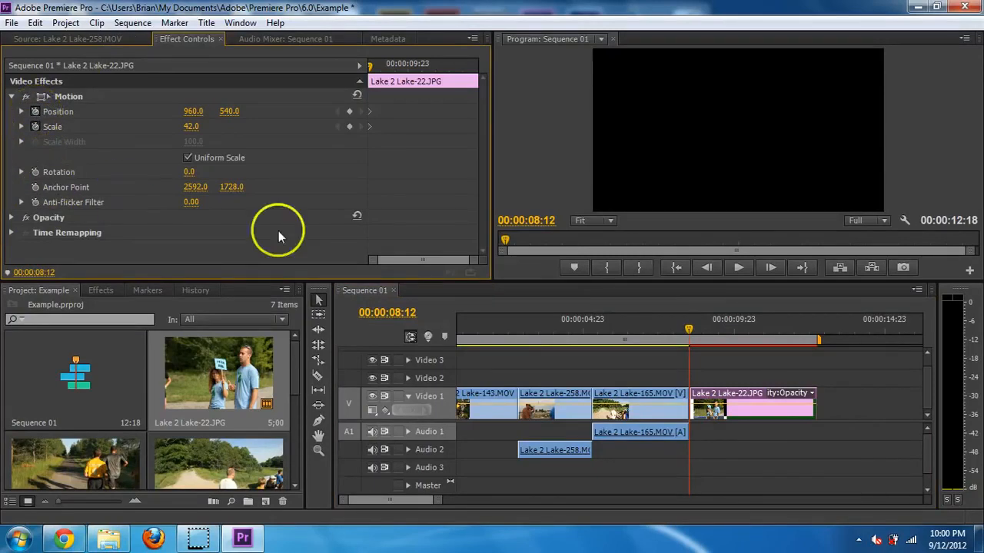
drag(691, 330, 815, 328)
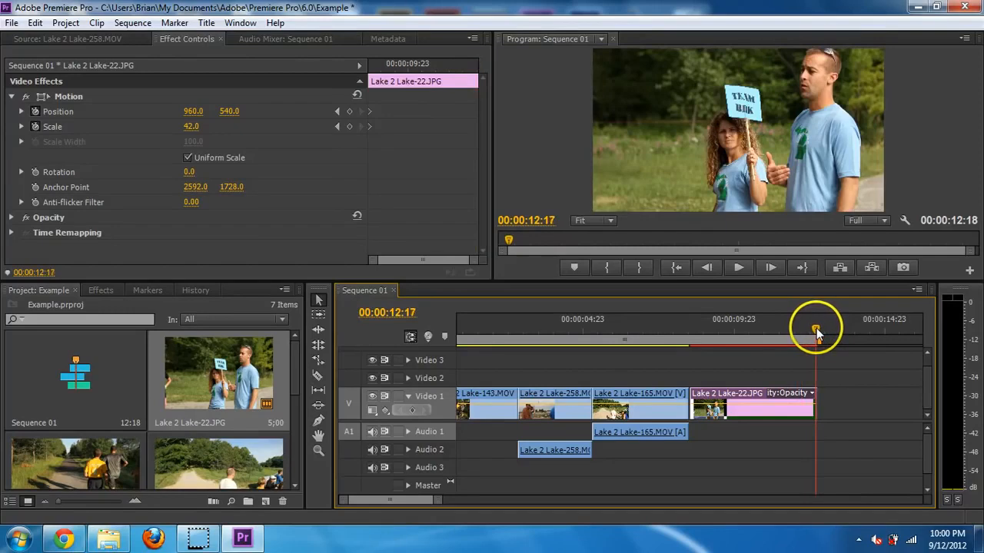
click(349, 112)
click(349, 126)
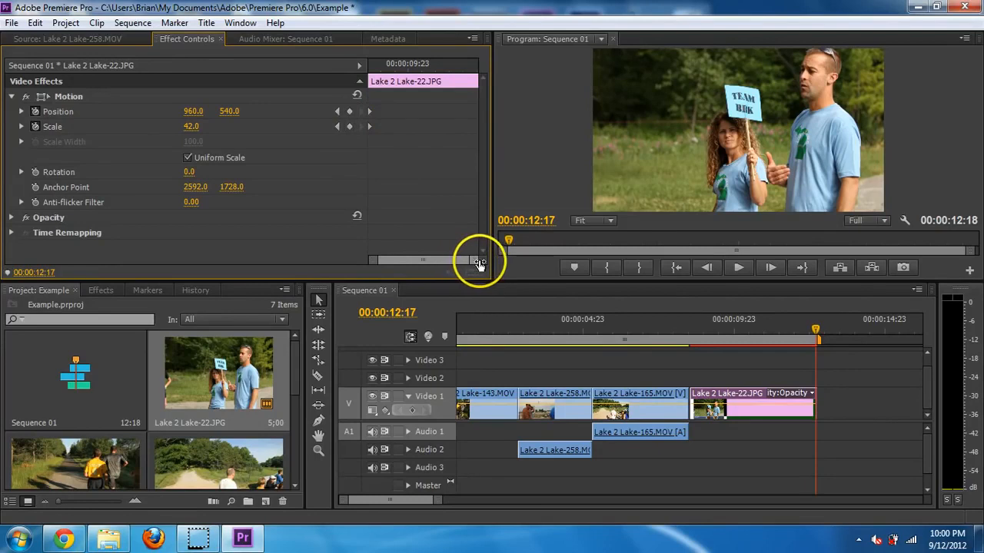
- Raise the end Scale to 82 and shift Position from 960 to 1068, then play it back
drag(476, 262, 518, 263)
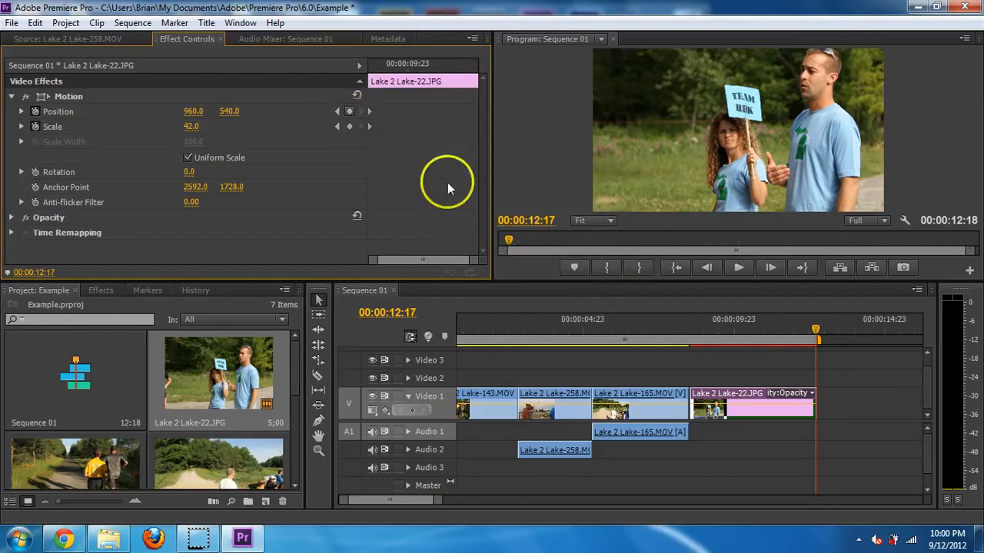
drag(193, 112, 272, 116)
drag(186, 128, 238, 126)
drag(804, 337, 687, 325)
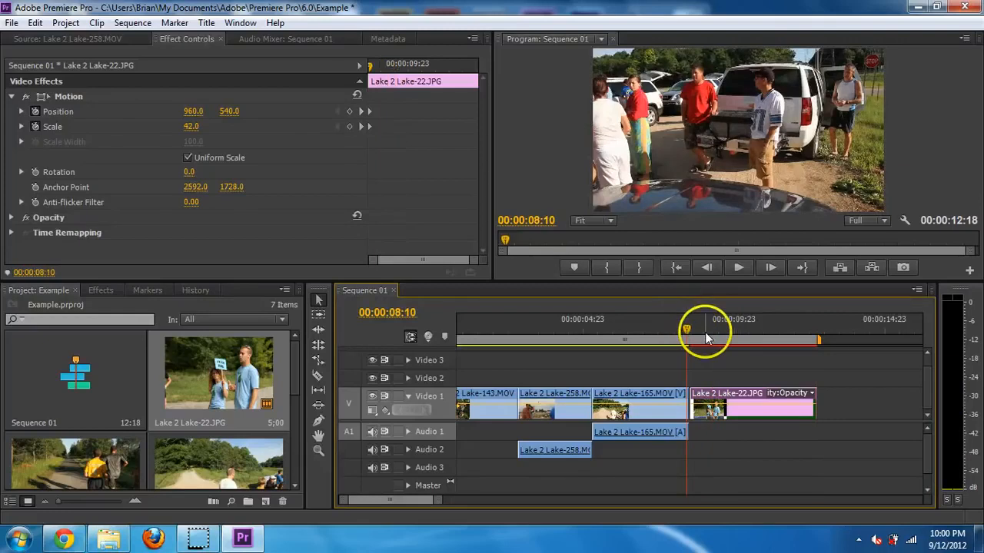
key(space)
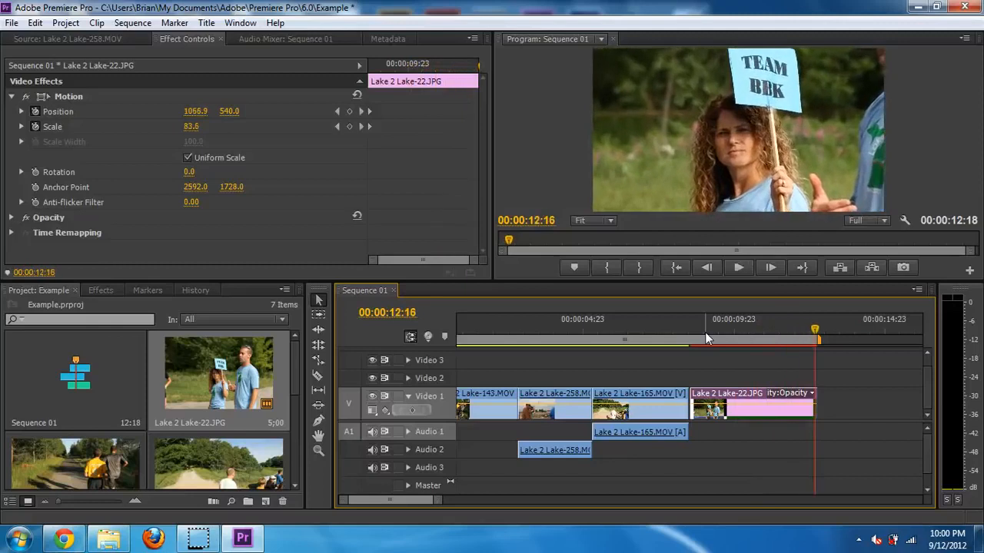
drag(763, 327, 685, 330)
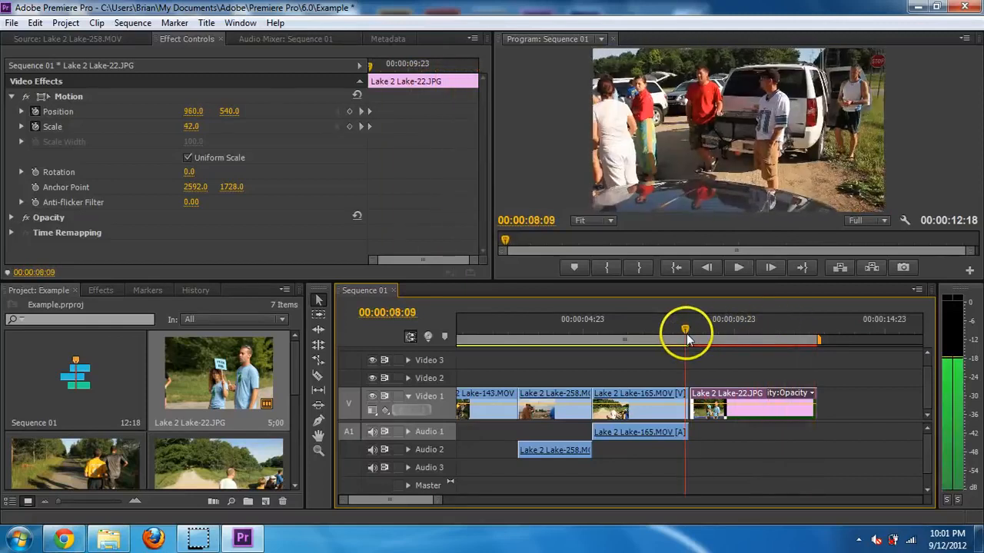
- Add a Position keyframe at 00:00:10:23 and shift the photo right there
drag(377, 71, 437, 79)
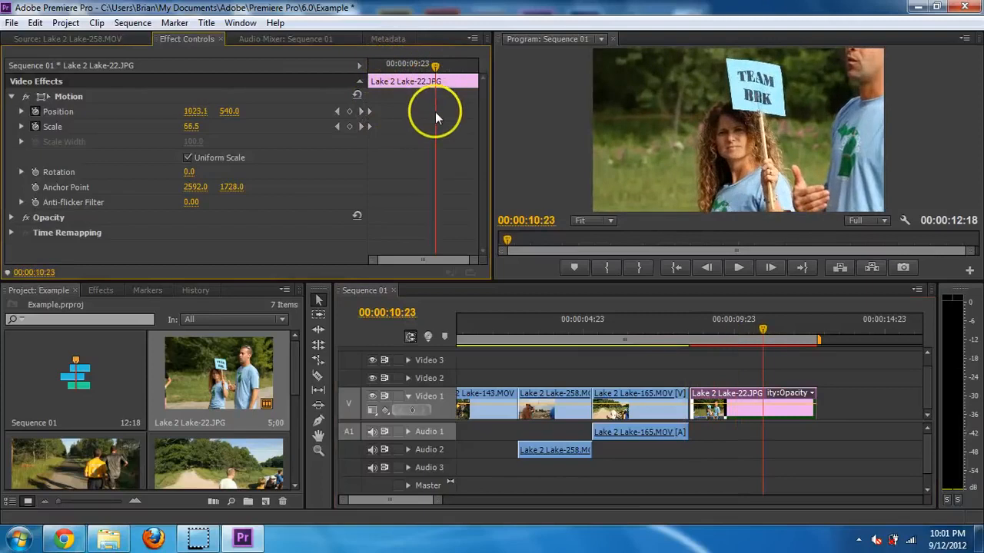
click(349, 111)
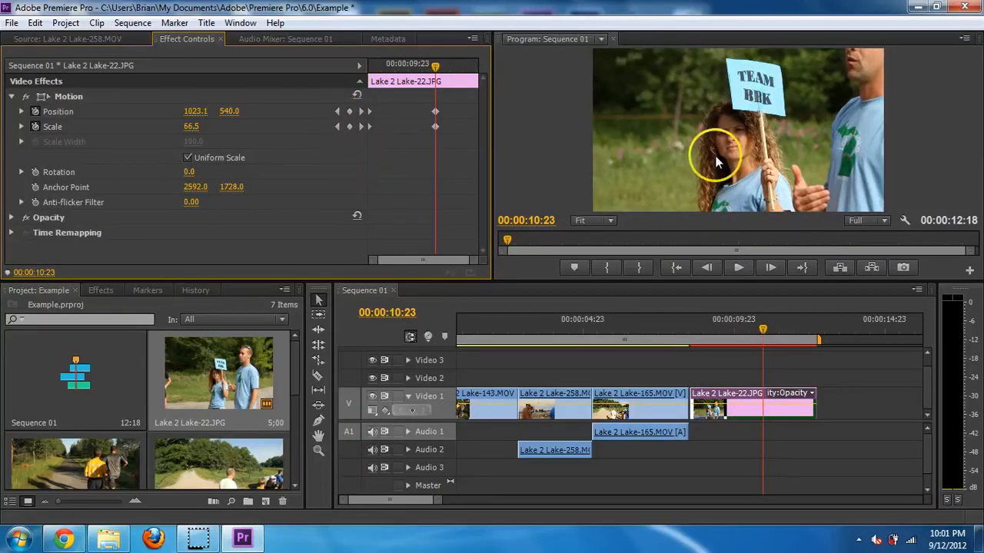
click(718, 123)
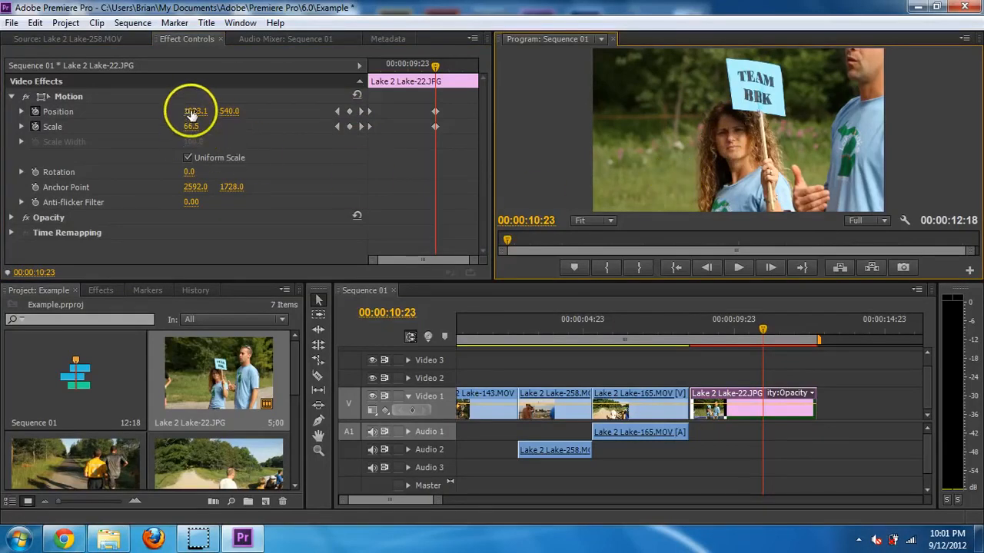
drag(187, 115, 458, 144)
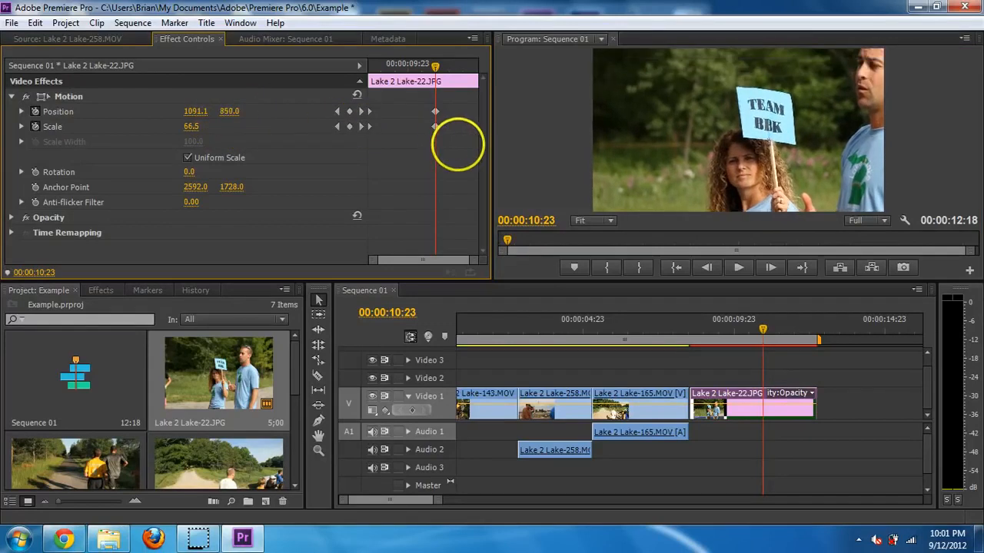
- Preview the zoom animation and select the Position and Scale keyframes
click(687, 326)
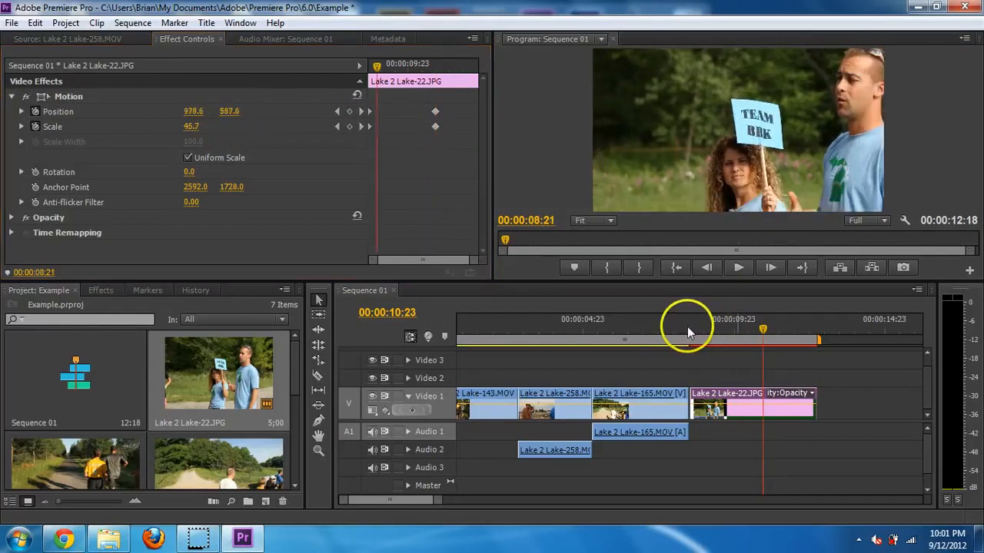
key(space)
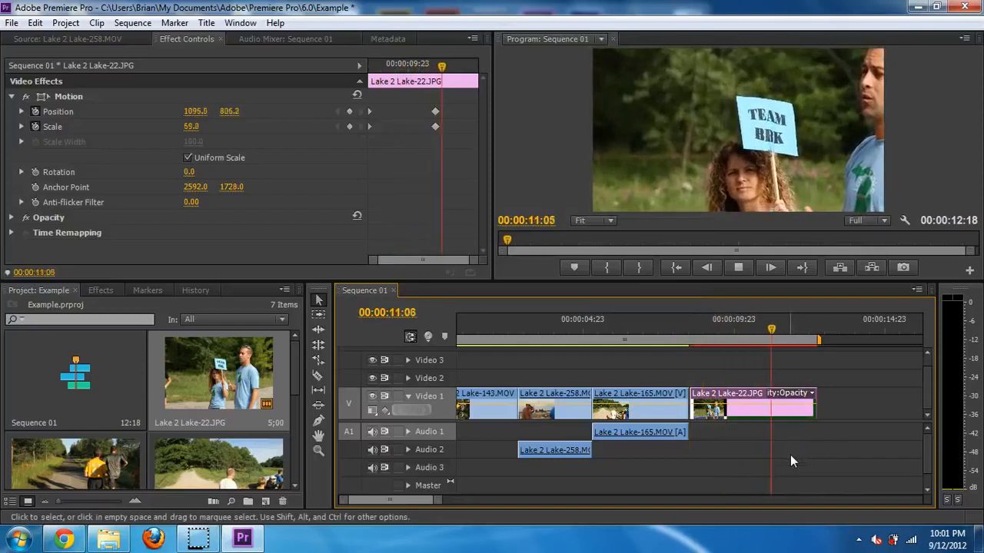
key(space)
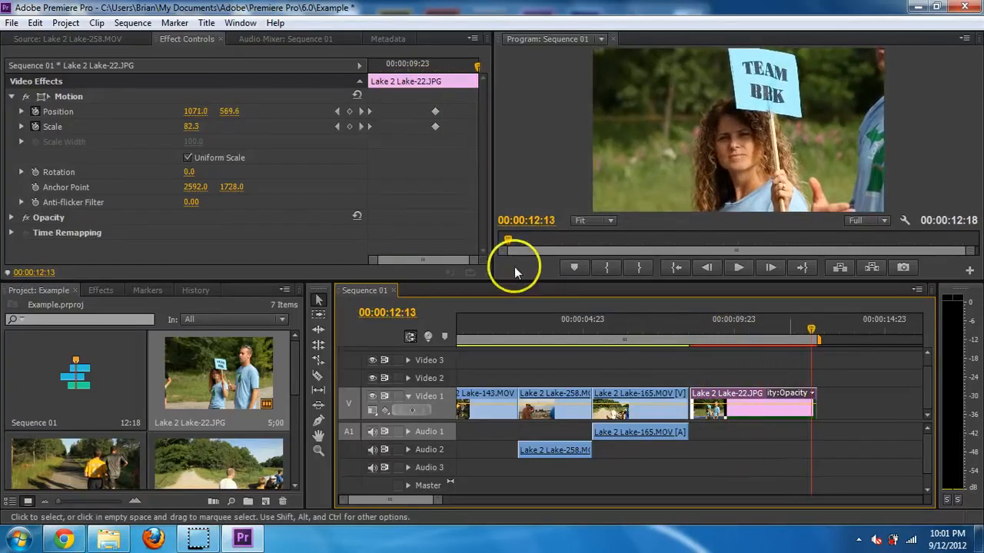
drag(419, 100, 448, 140)
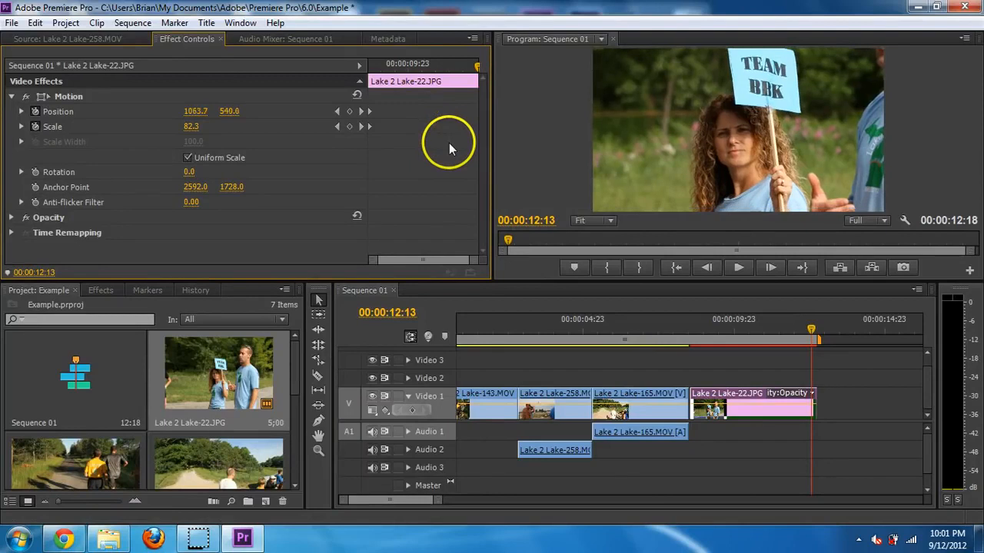
drag(419, 63, 355, 70)
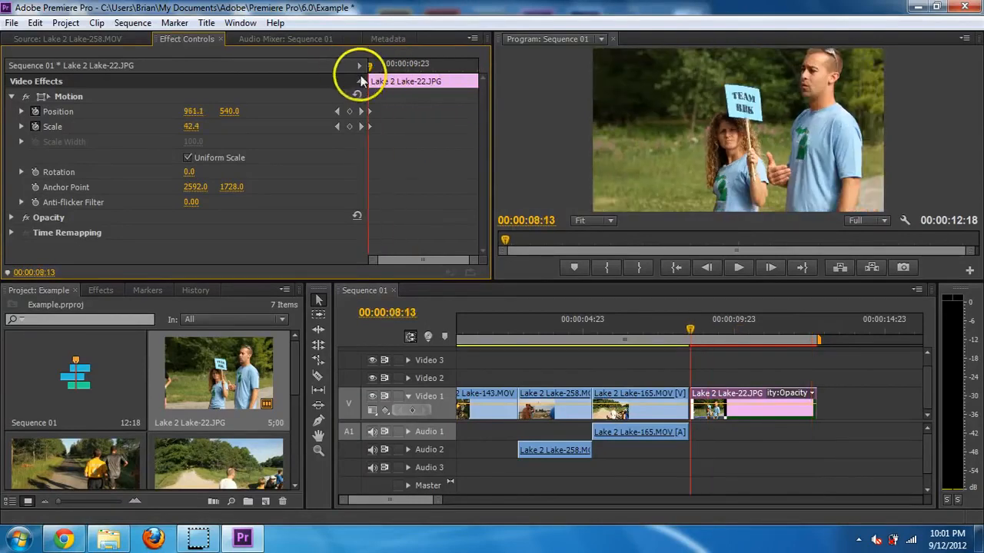
- Play Sequence 01, park at 00:00:12:20, and expand the Video 1 and Audio 1 tracks
key(space)
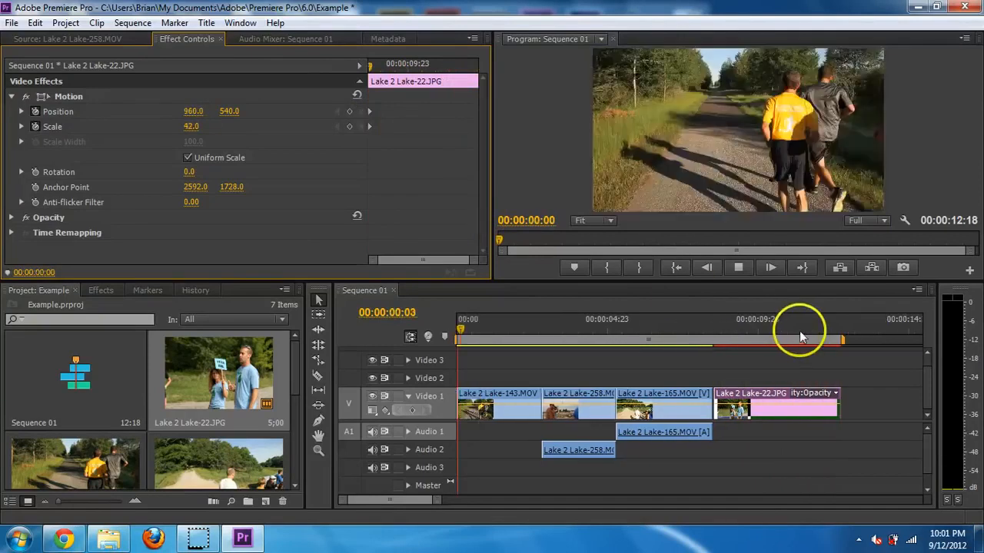
key(space)
click(843, 322)
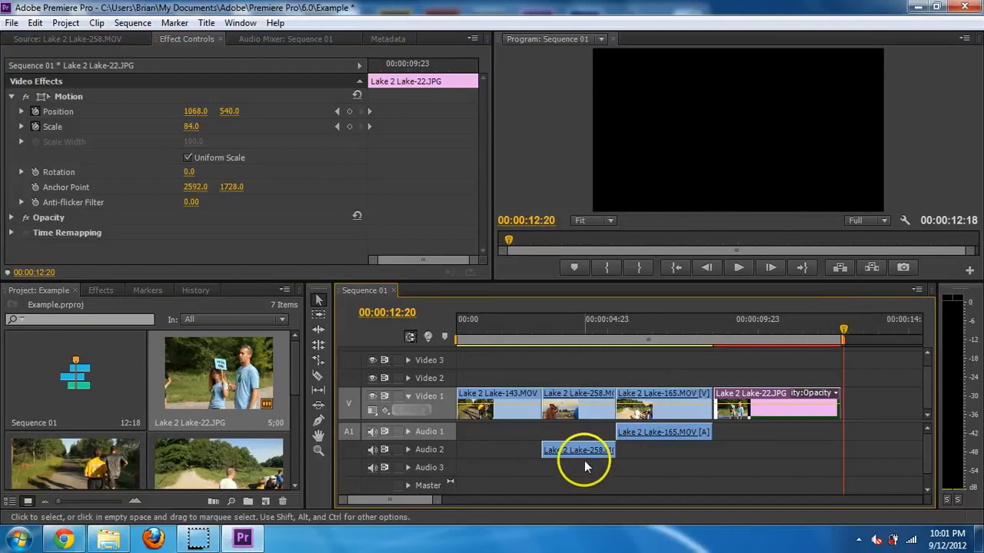
click(407, 398)
click(407, 409)
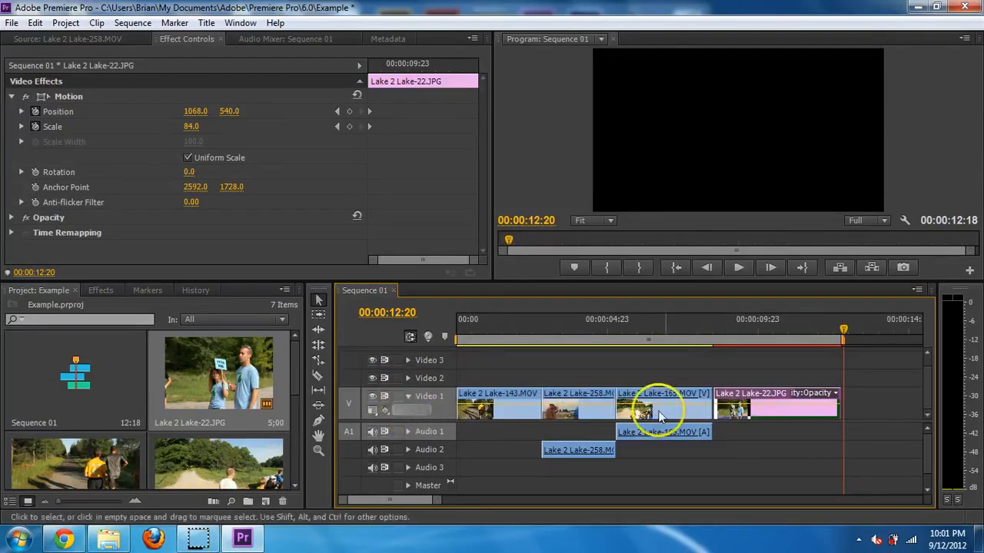
click(407, 433)
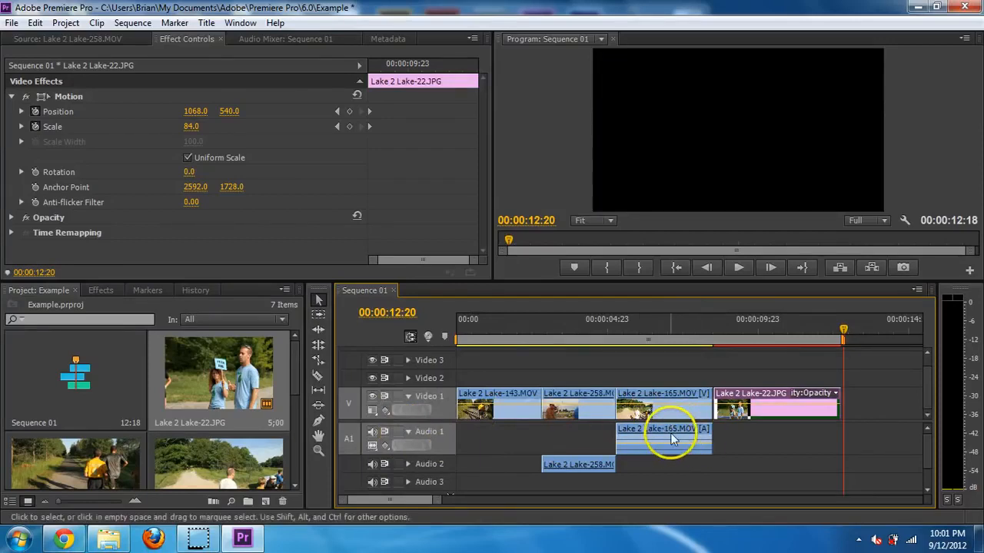
- Move the Lake 2 Lake-258 audio from Audio 2 up onto Audio 1
click(401, 465)
click(408, 465)
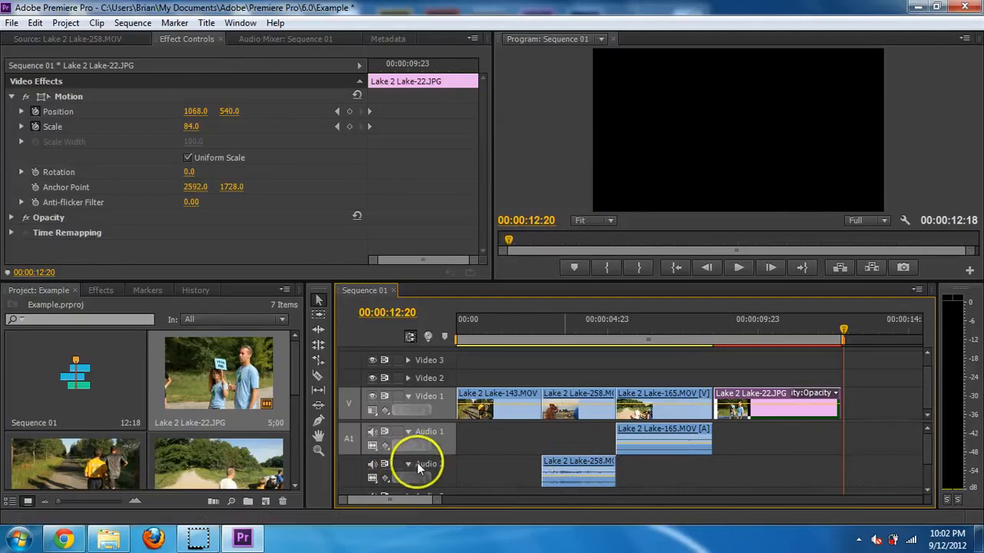
click(408, 464)
click(407, 431)
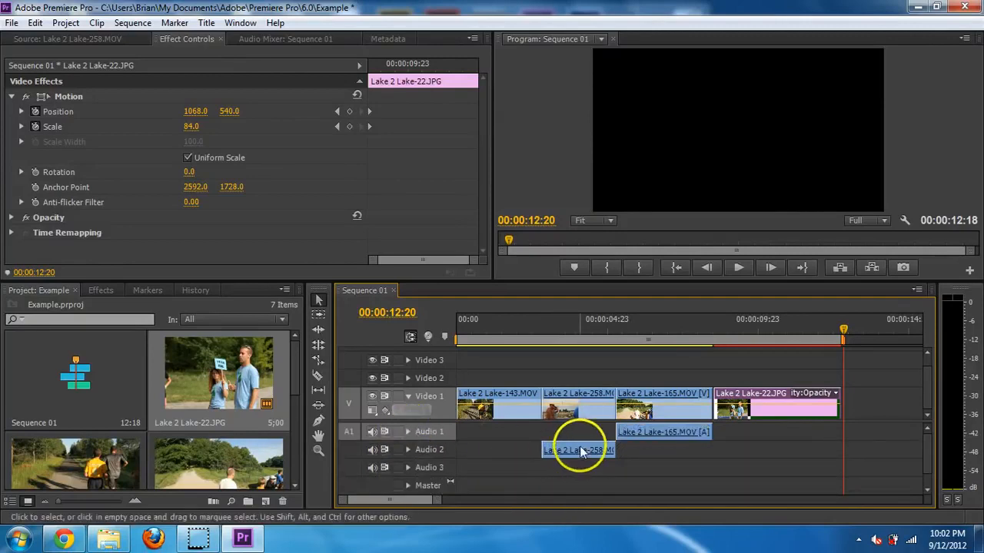
drag(580, 441, 580, 424)
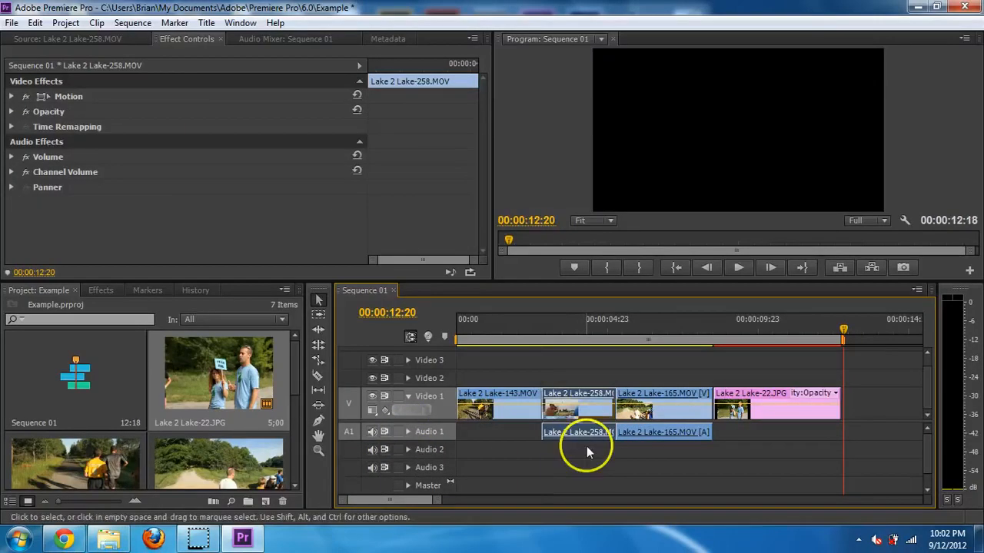
- Unlink Lake 2 Lake-258, delete its audio, and toggle Audio 1's output
right_click(589, 402)
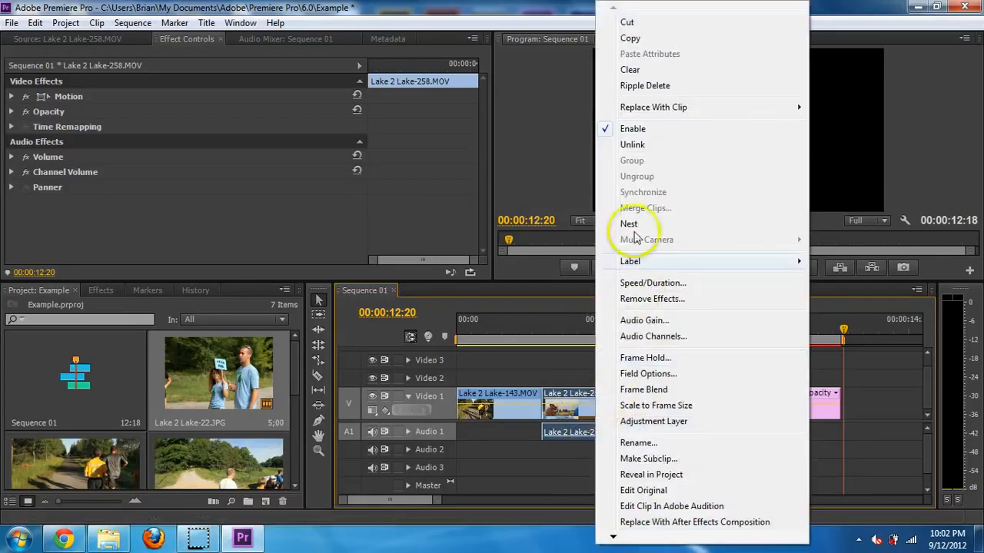
click(654, 144)
click(590, 462)
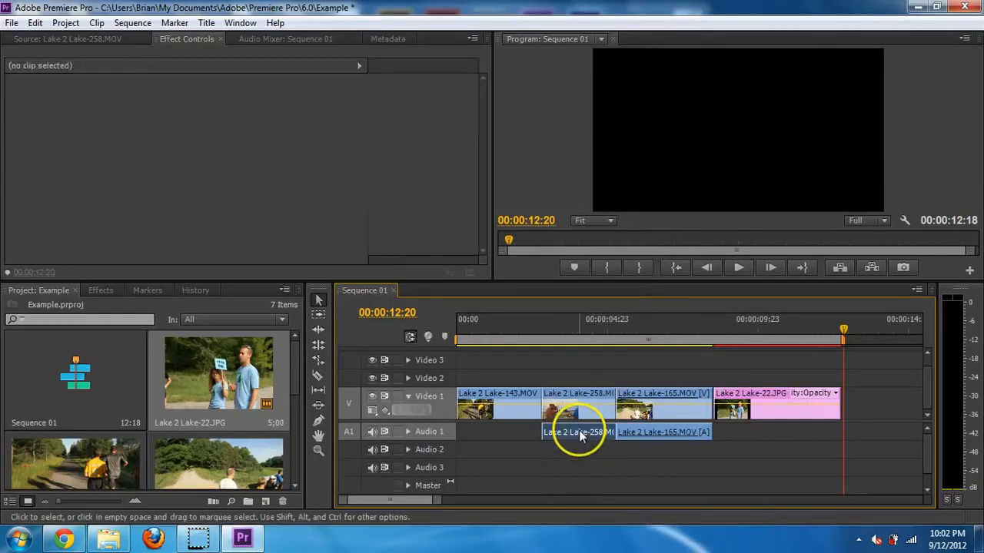
click(580, 436)
key(Delete)
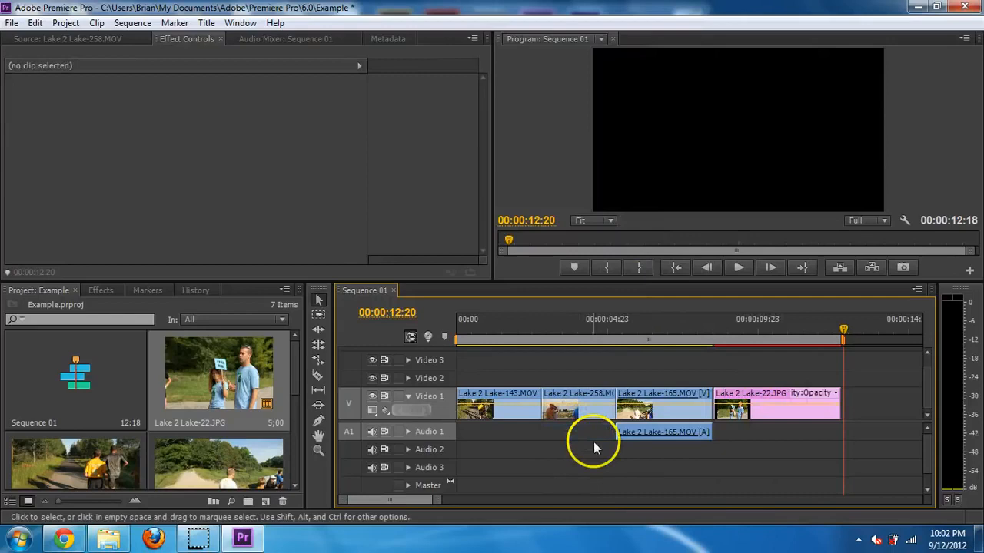
click(632, 432)
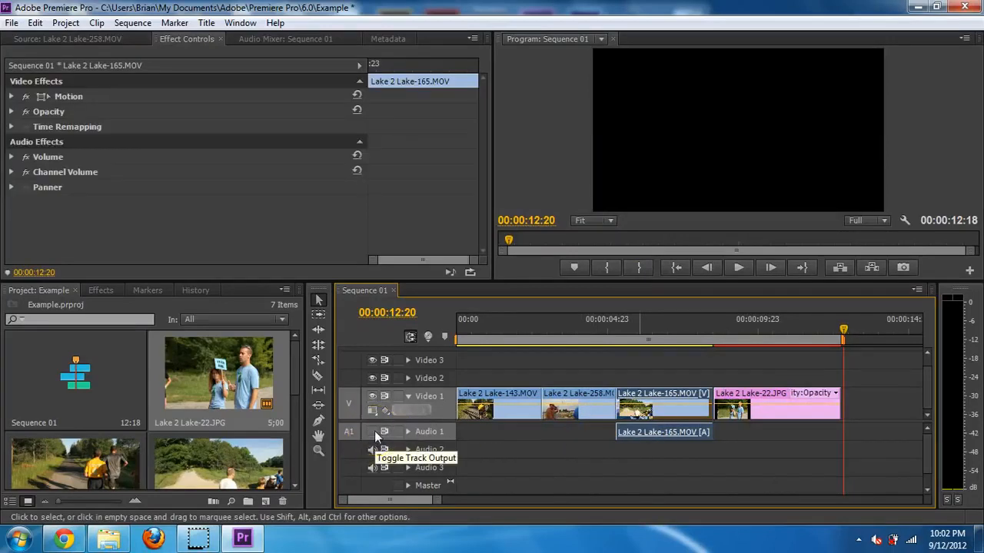
click(374, 431)
click(374, 430)
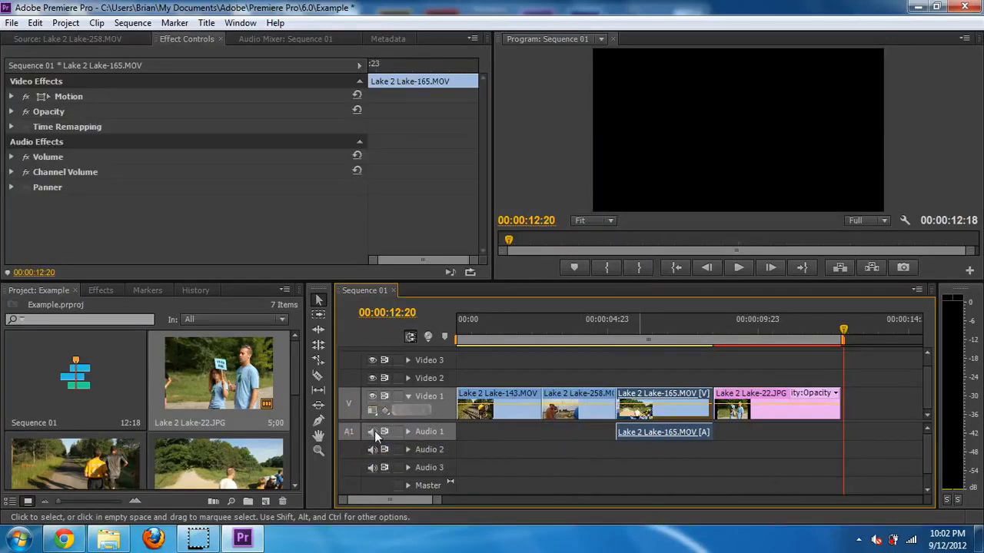
- Boost the Lake 2 Lake-165.MOV audio gain by 10 dB with Audio Gain
right_click(634, 436)
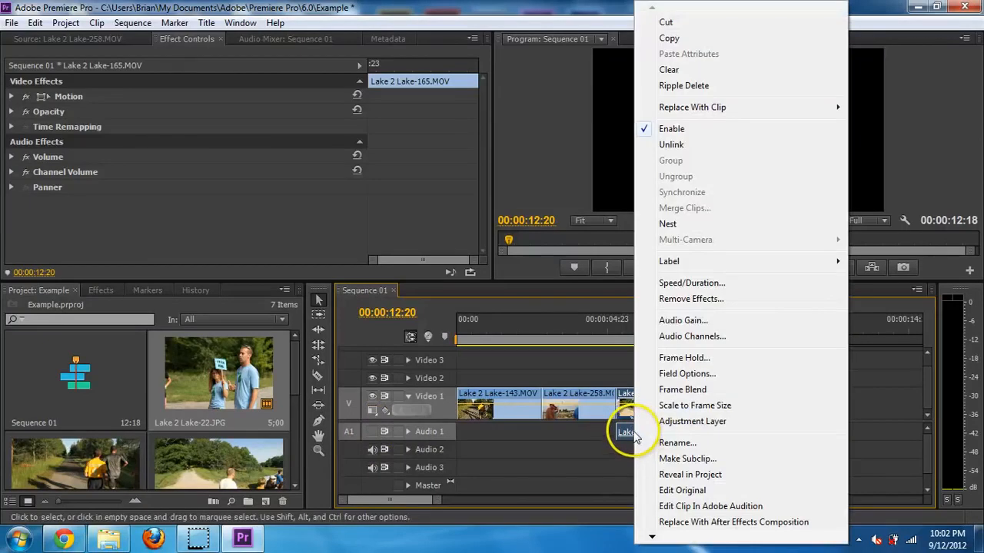
click(684, 320)
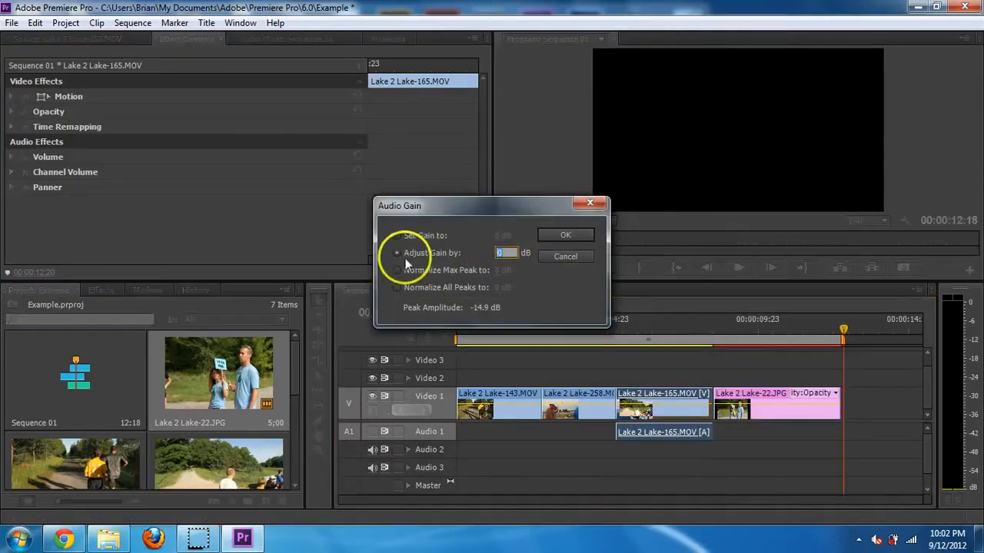
text(10)
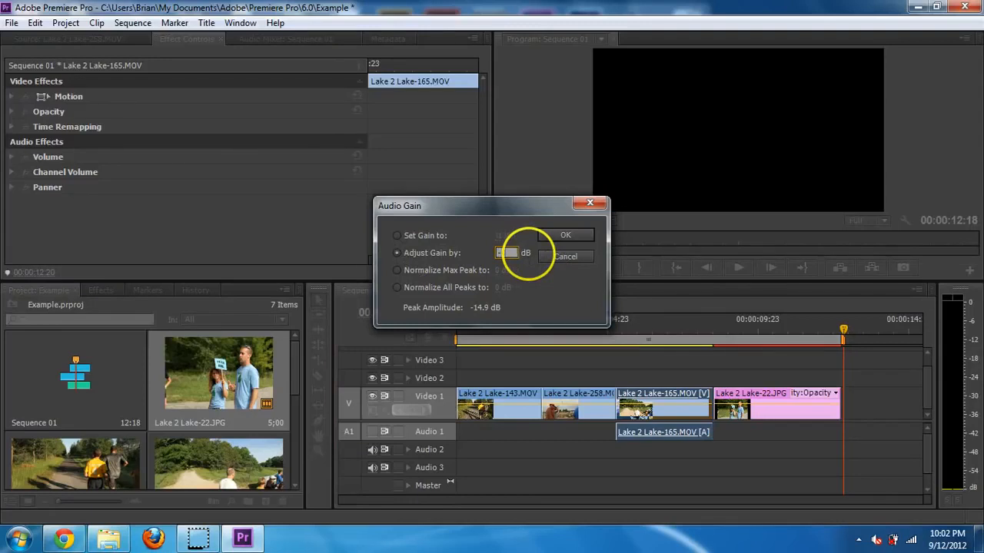
click(566, 235)
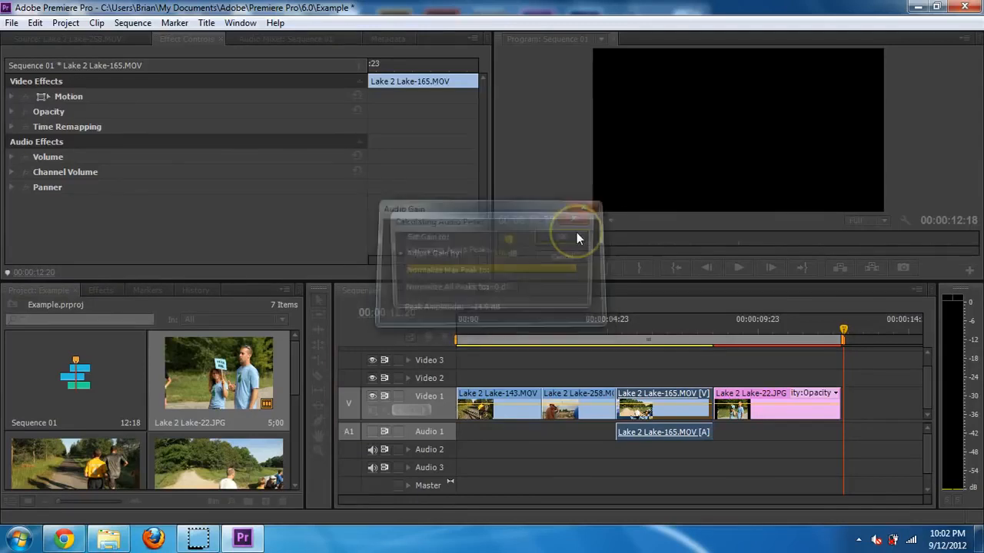
click(645, 452)
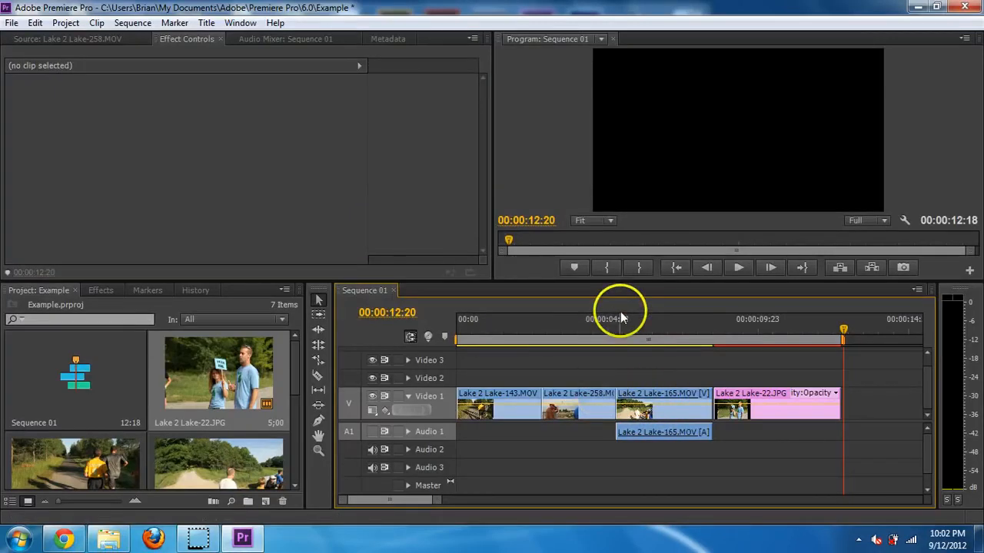
- Create a 1920x1080 title named Title 01 via File > New > Title
click(11, 23)
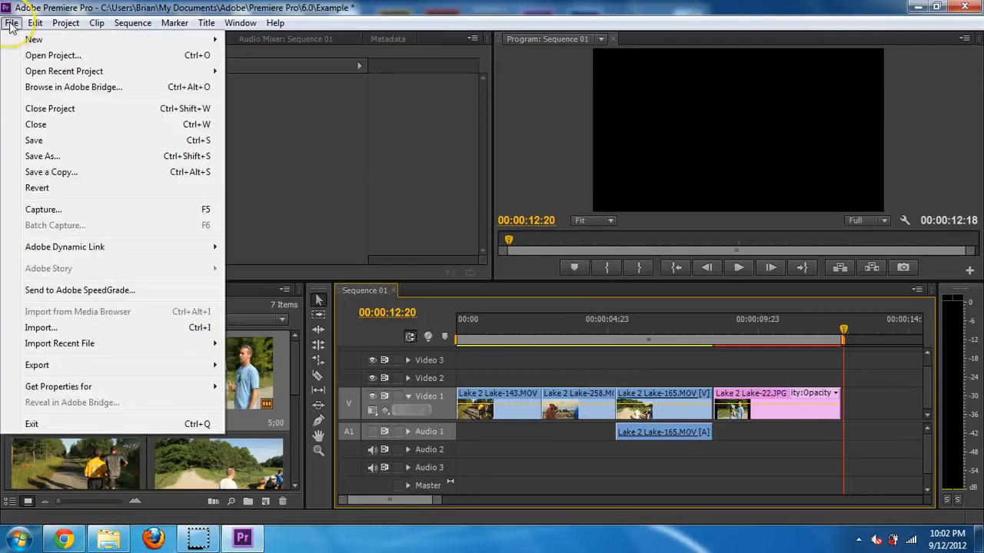
mouse_move(30, 39)
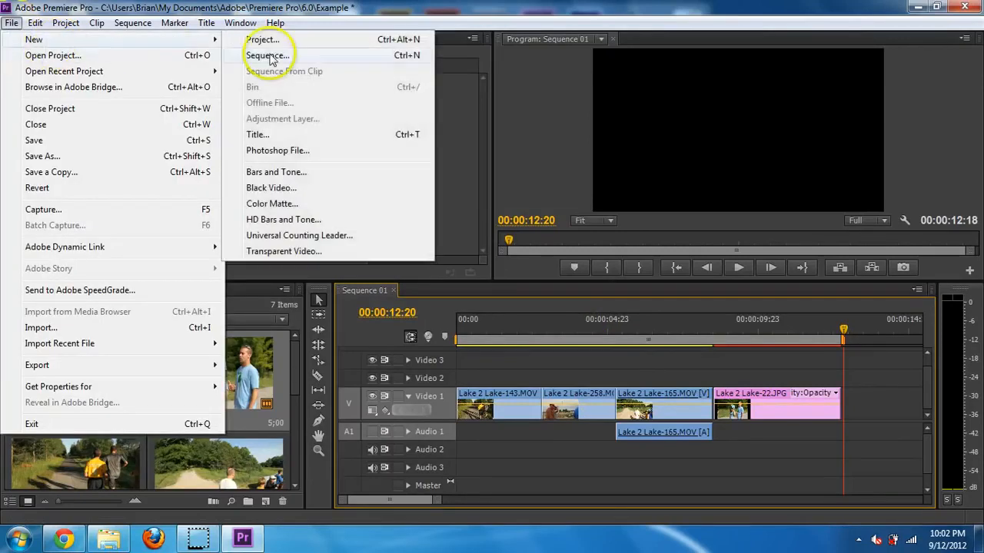
click(275, 138)
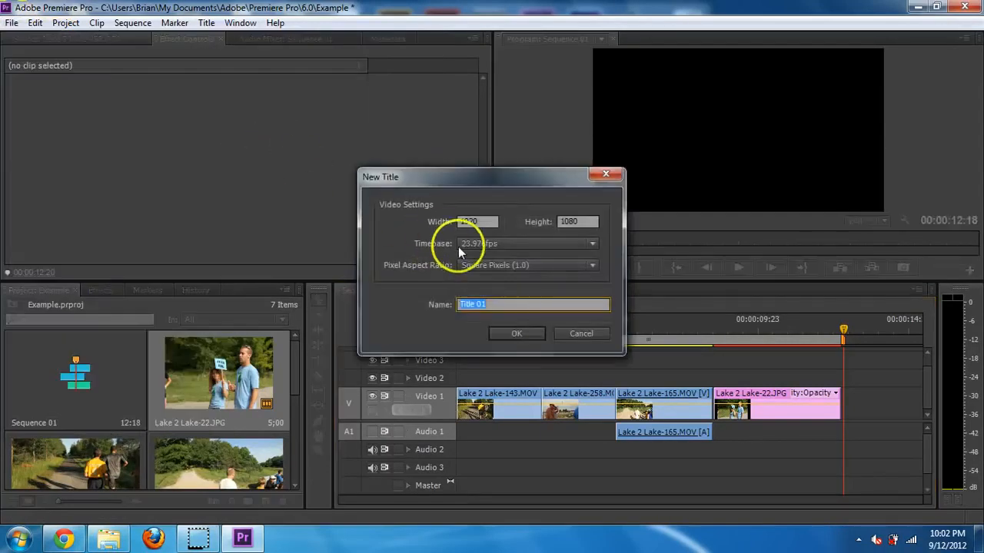
click(515, 333)
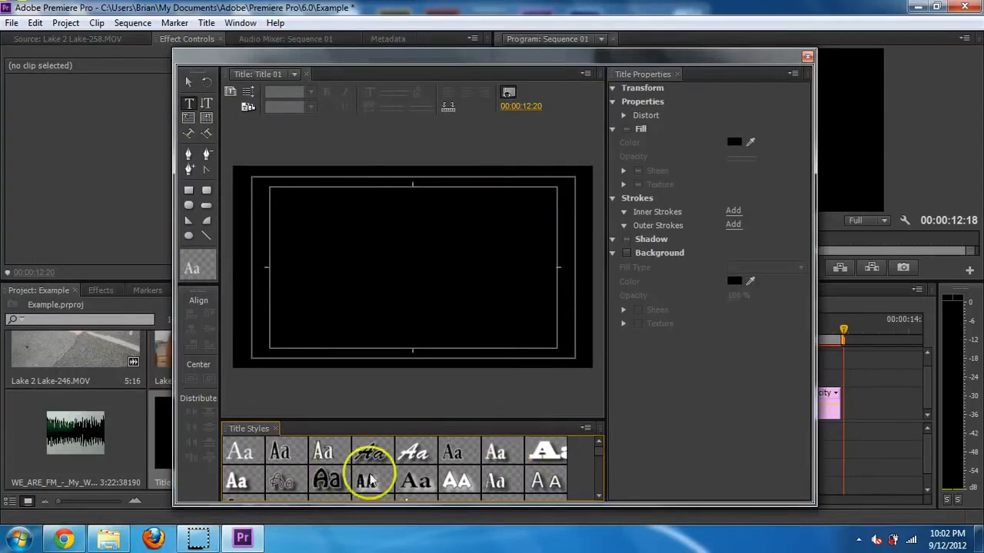
- Enter the RUN text in a bold white style and reposition it on the frame
click(542, 454)
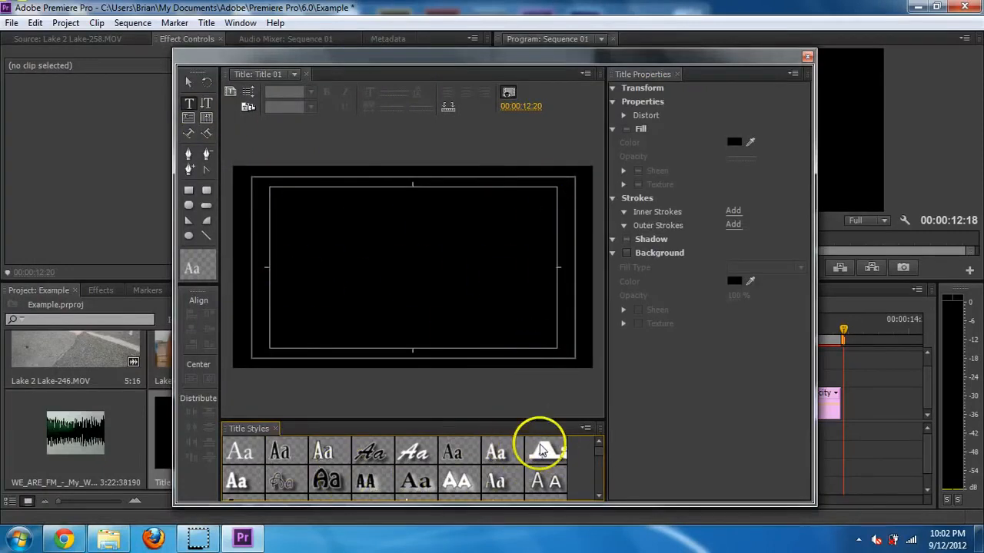
click(417, 261)
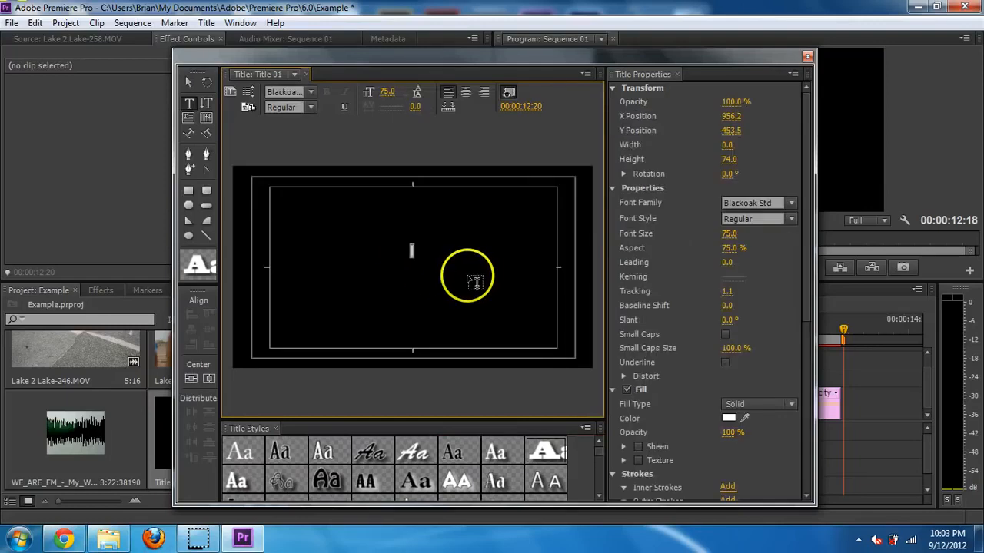
text(RUN)
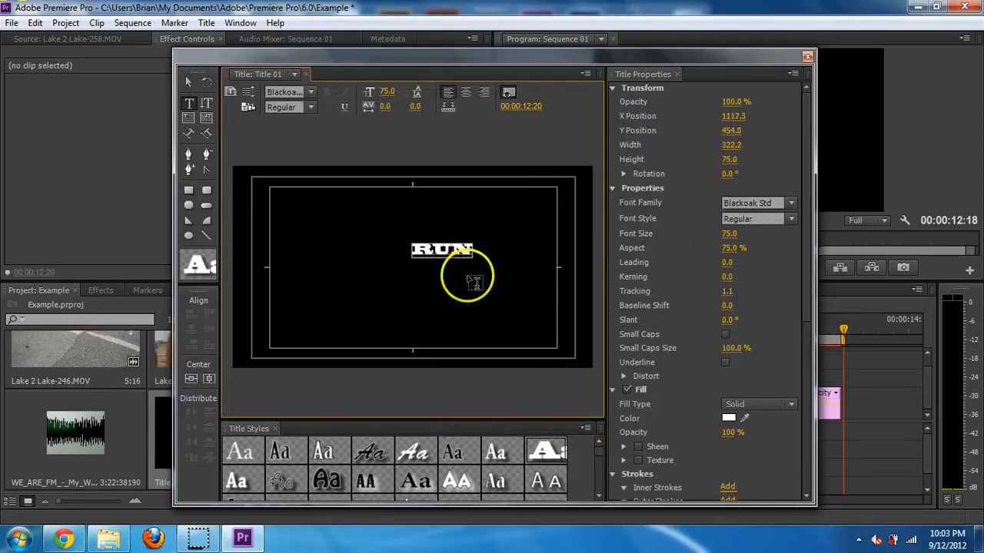
click(188, 81)
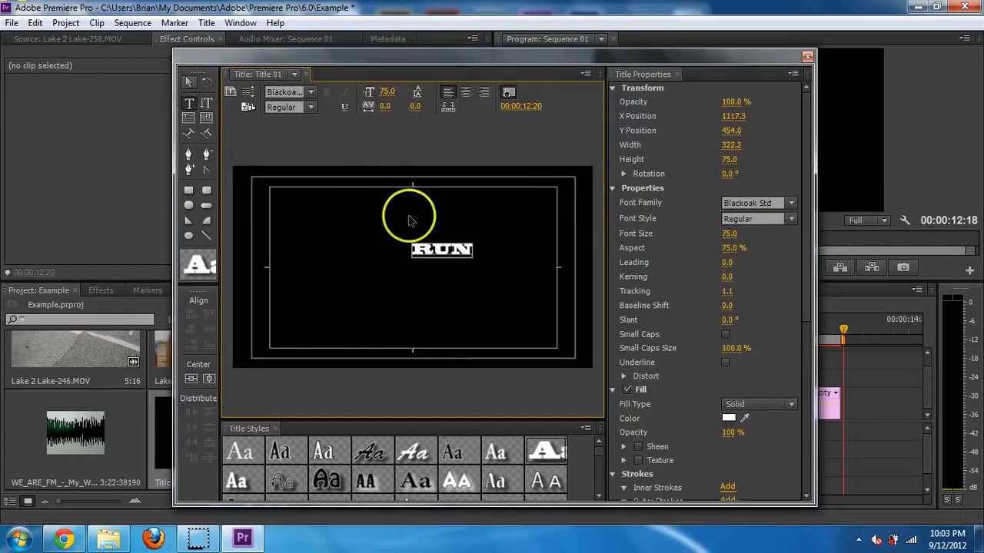
drag(431, 249, 498, 290)
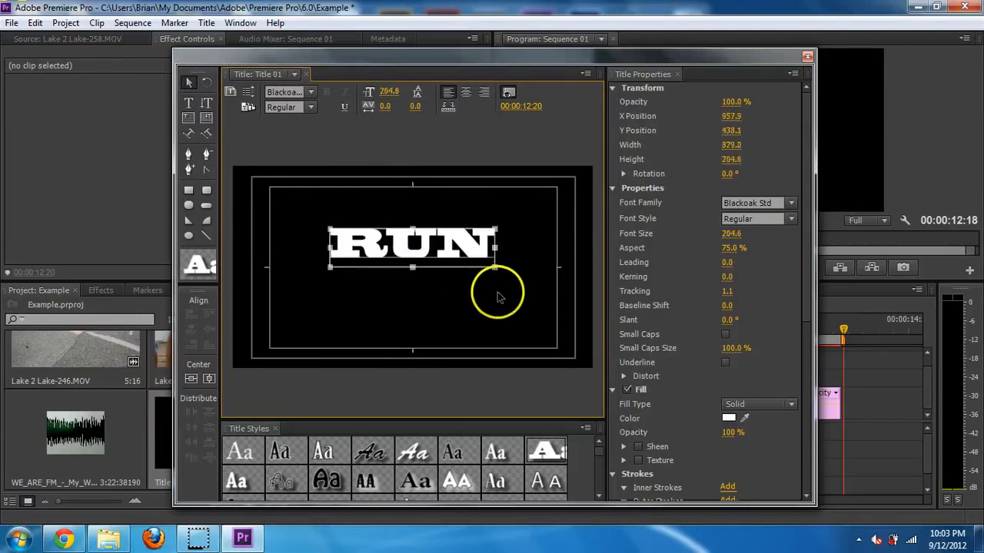
- Try other text styles on RUN, ending with a gradient-filled style
scroll(598, 461, down, 1)
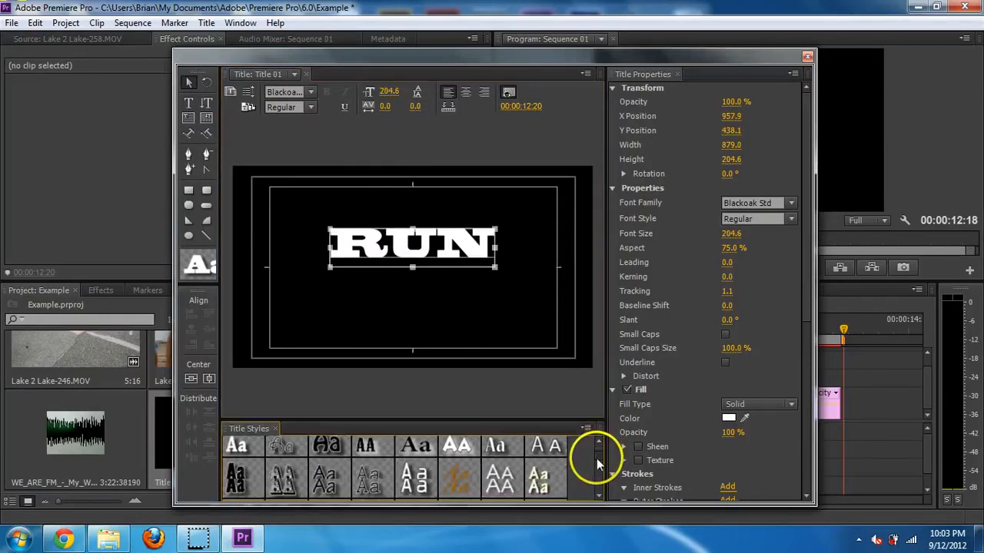
click(233, 451)
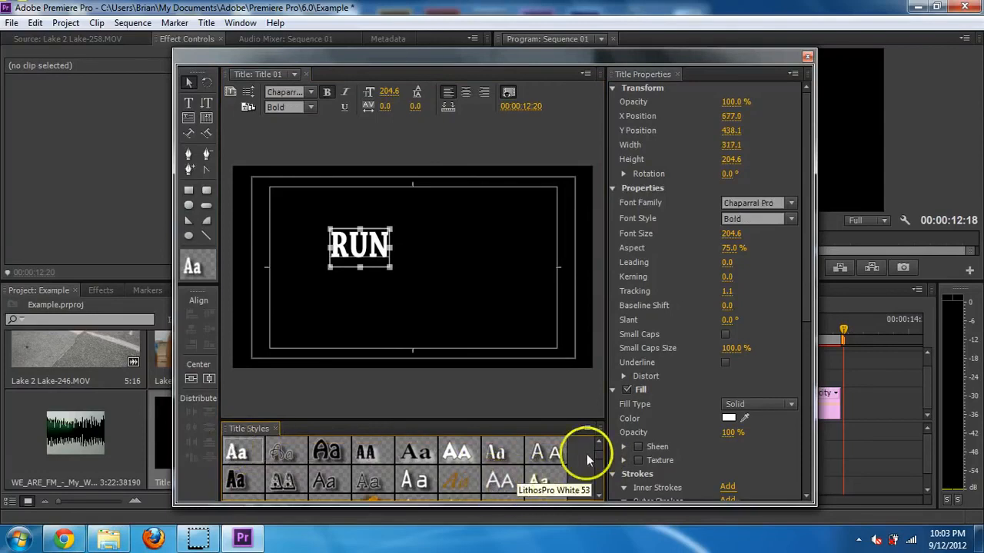
scroll(602, 461, down, 3)
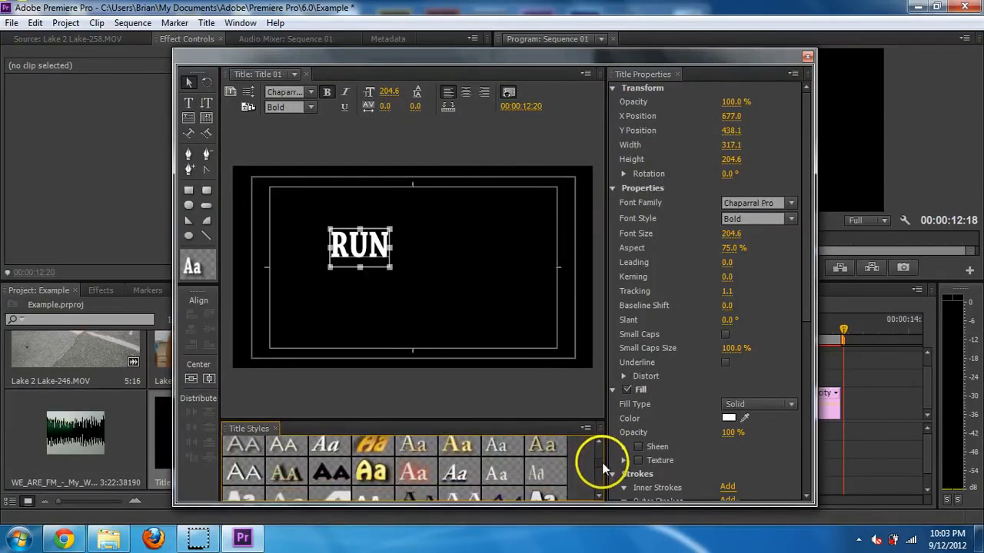
scroll(602, 462, down, 2)
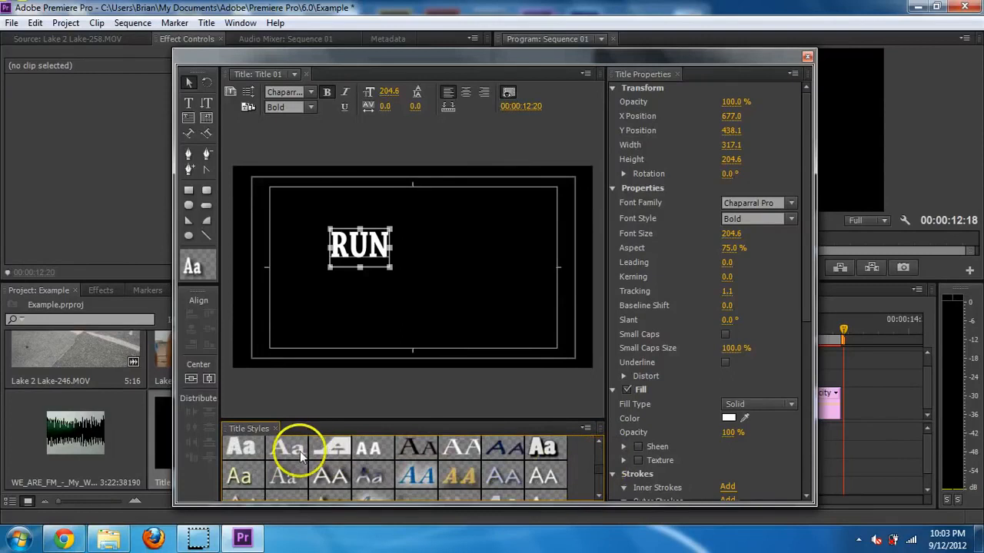
click(547, 450)
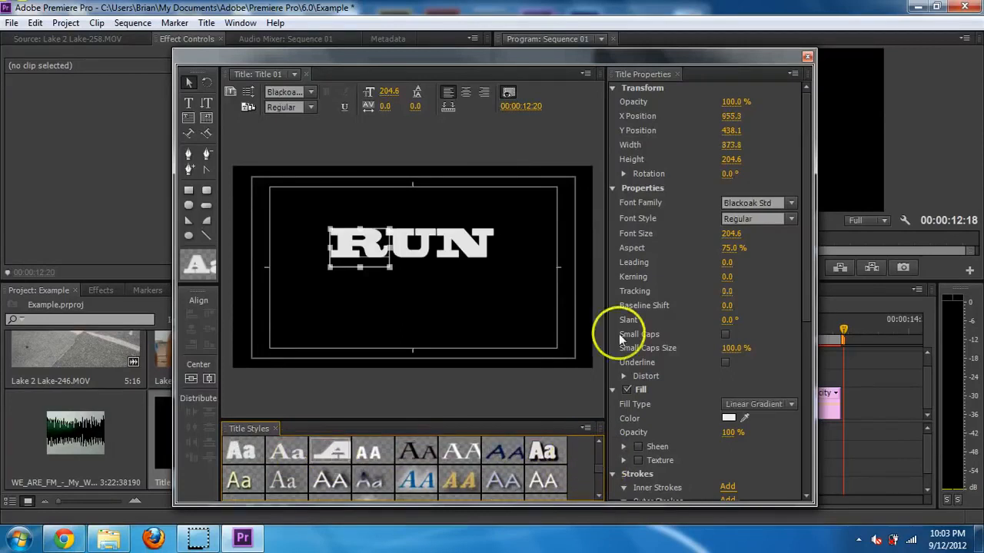
- Keep Blackoak Std Regular and move RUN lower to X 963, Y 568.8
click(790, 218)
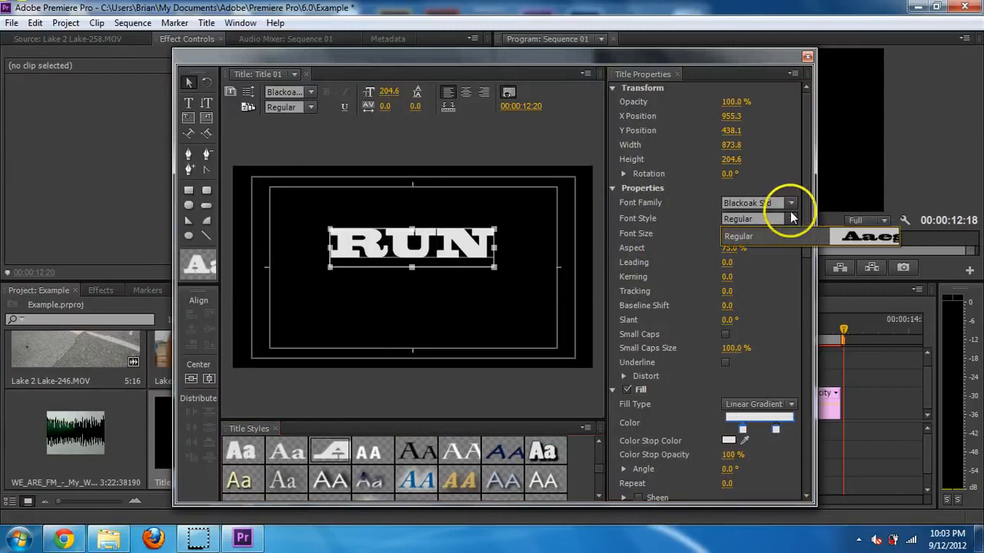
click(791, 218)
click(792, 204)
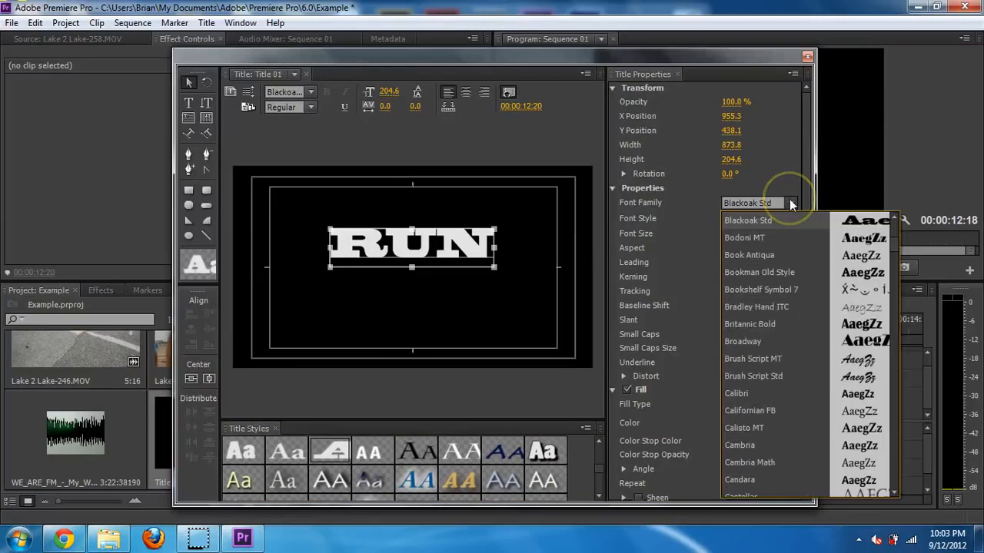
click(776, 174)
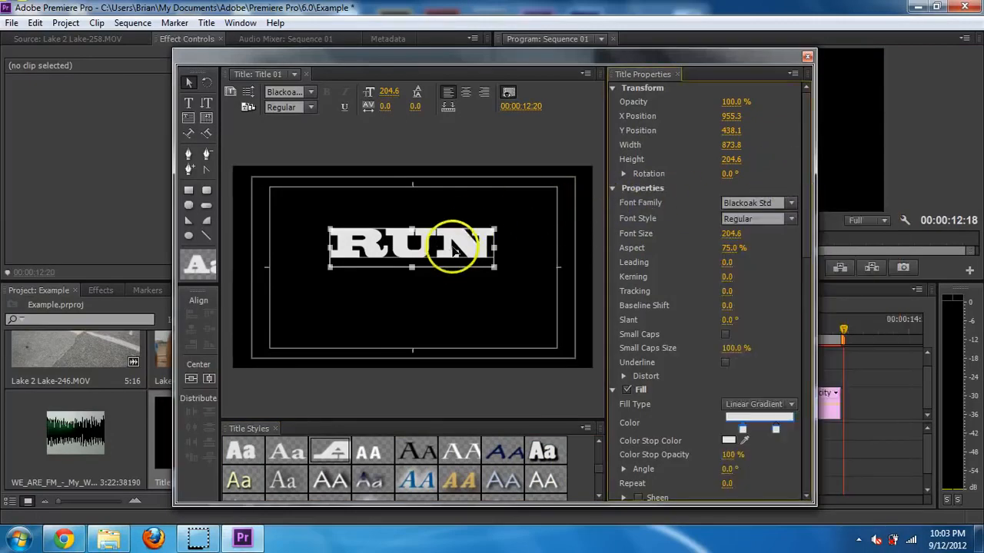
drag(454, 250, 455, 272)
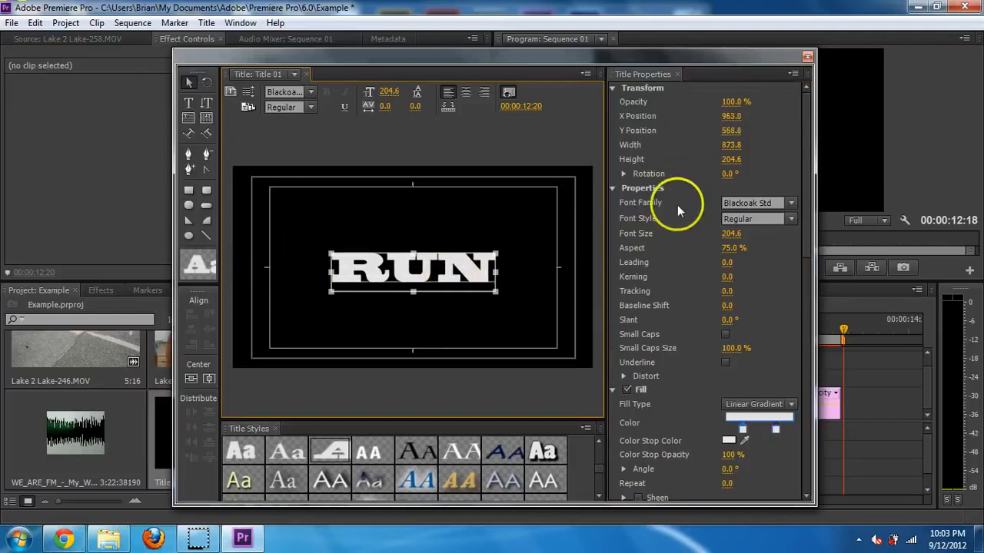
- Close the Titler and drop Title 01 into the sequence on Video 2 around 9 seconds
click(806, 58)
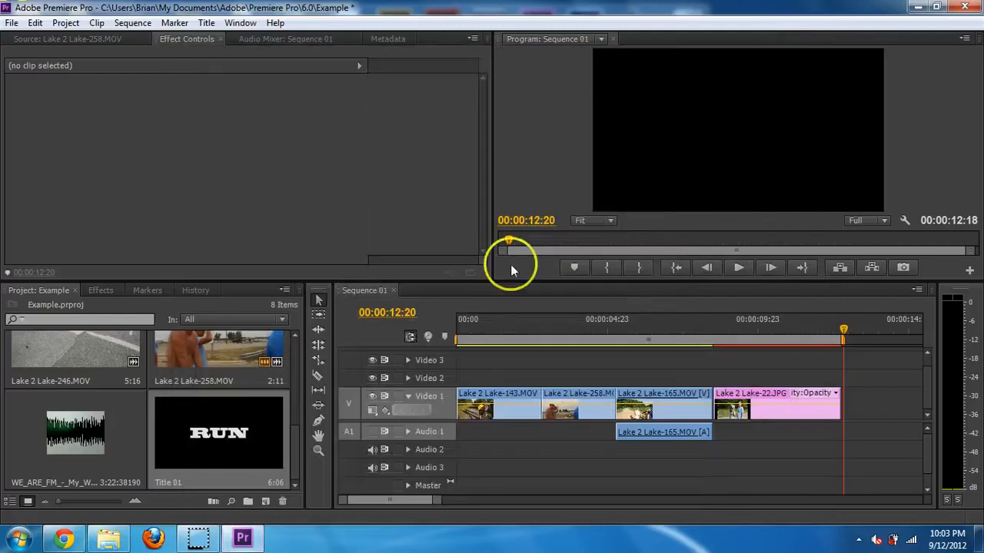
click(254, 442)
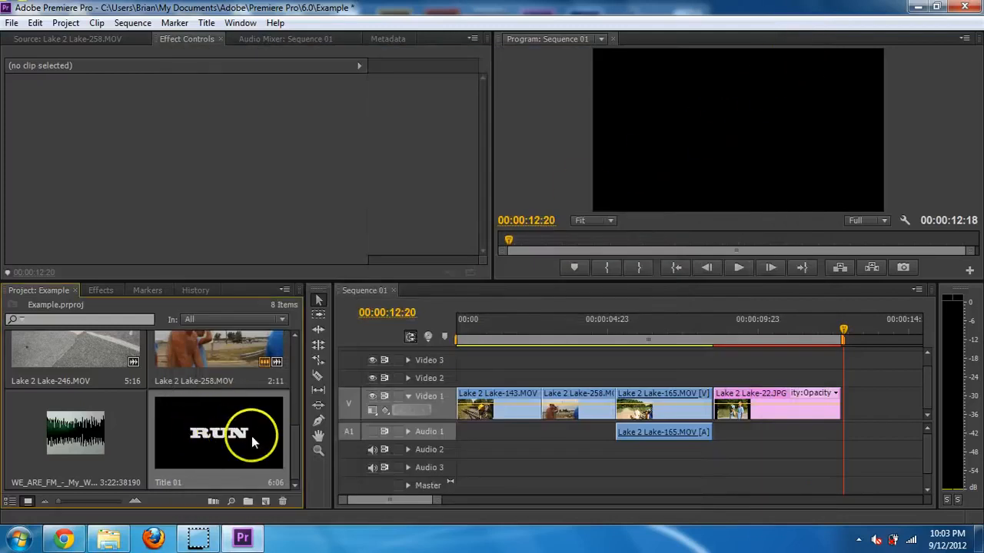
drag(253, 442, 750, 381)
drag(765, 331, 792, 347)
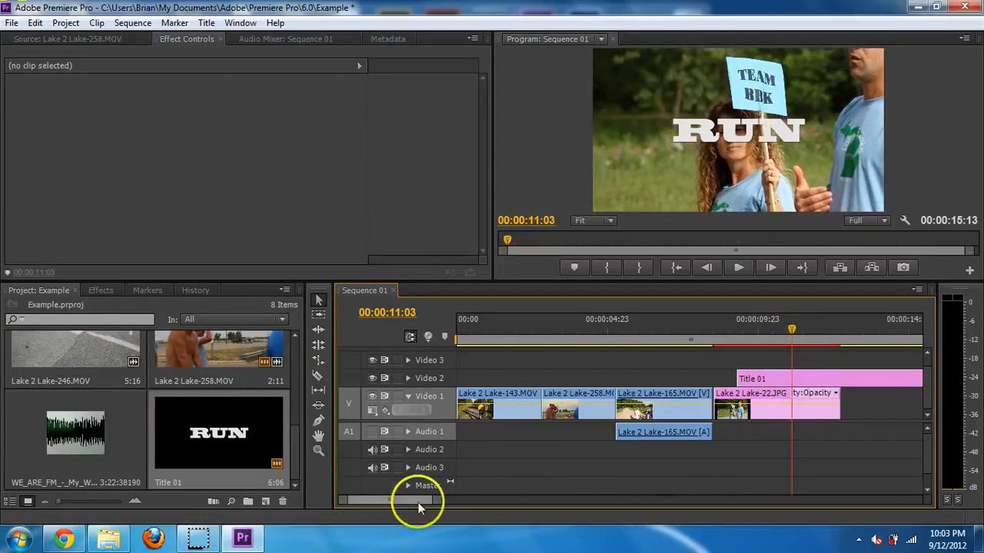
- Move Title 01 onto Video 1 right after the Lake 2 Lake-22.JPG still and review the cut
drag(418, 502, 424, 501)
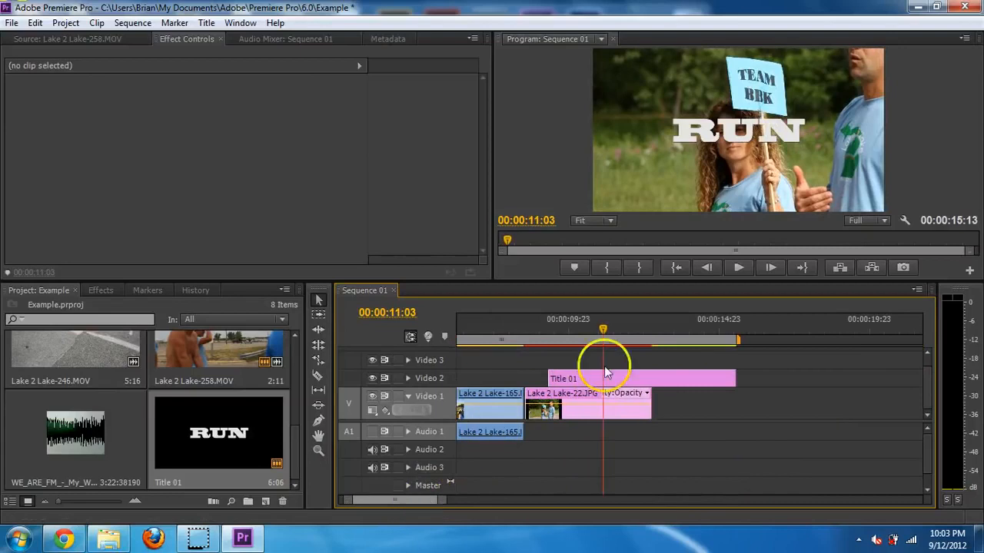
drag(661, 330, 709, 398)
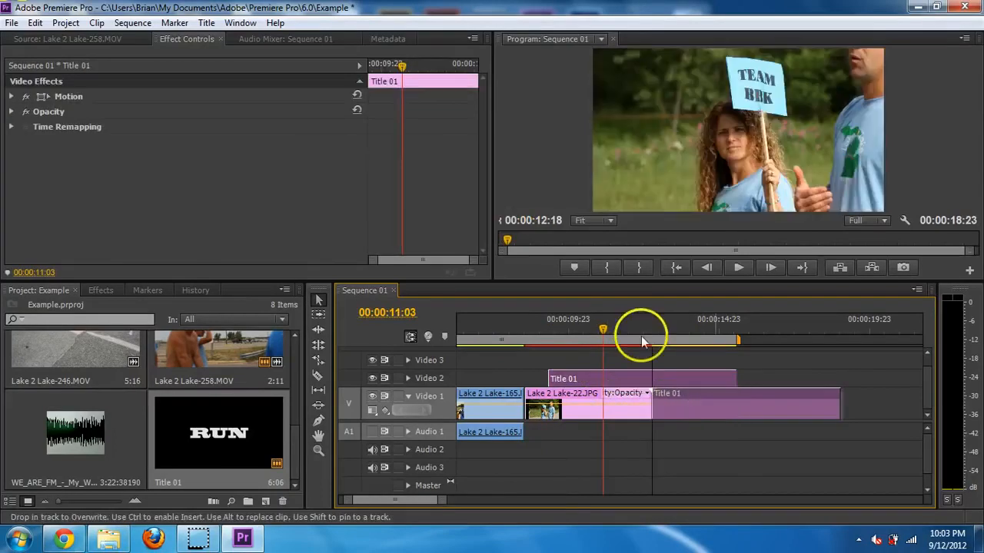
click(640, 330)
drag(642, 324, 554, 343)
click(707, 392)
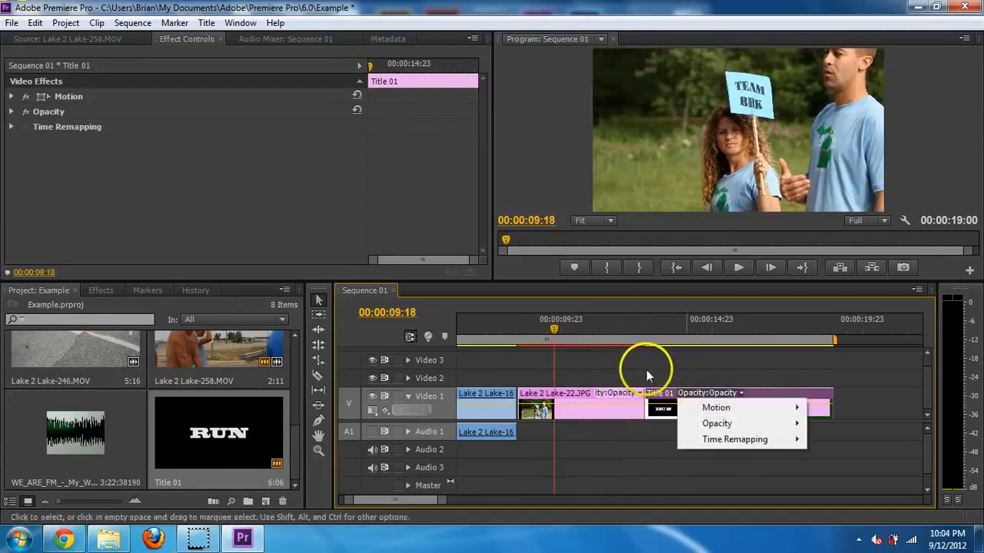
click(817, 412)
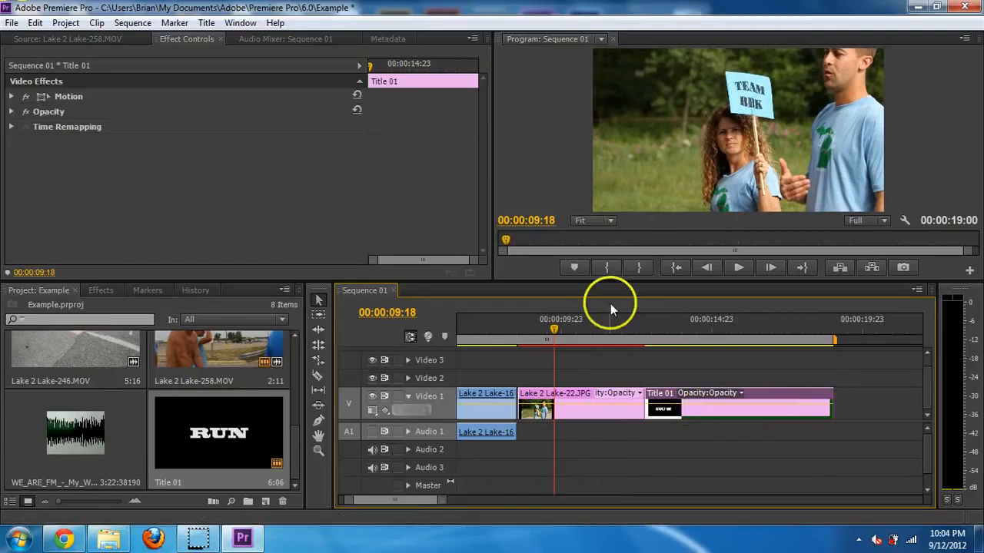
drag(624, 323, 550, 339)
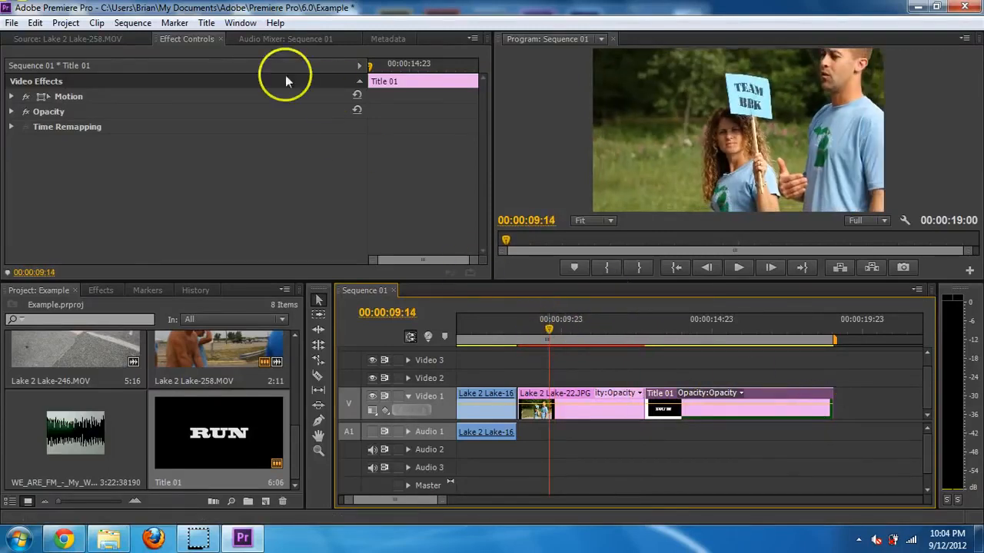
- Expand Effects > Video Transitions > Dissolve to reveal the Dip to Black transition
click(109, 289)
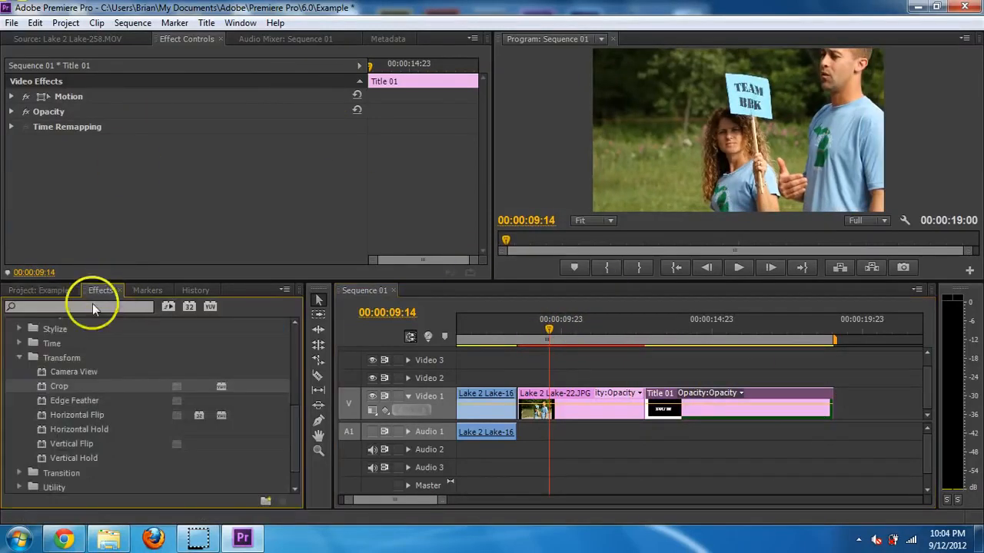
click(20, 358)
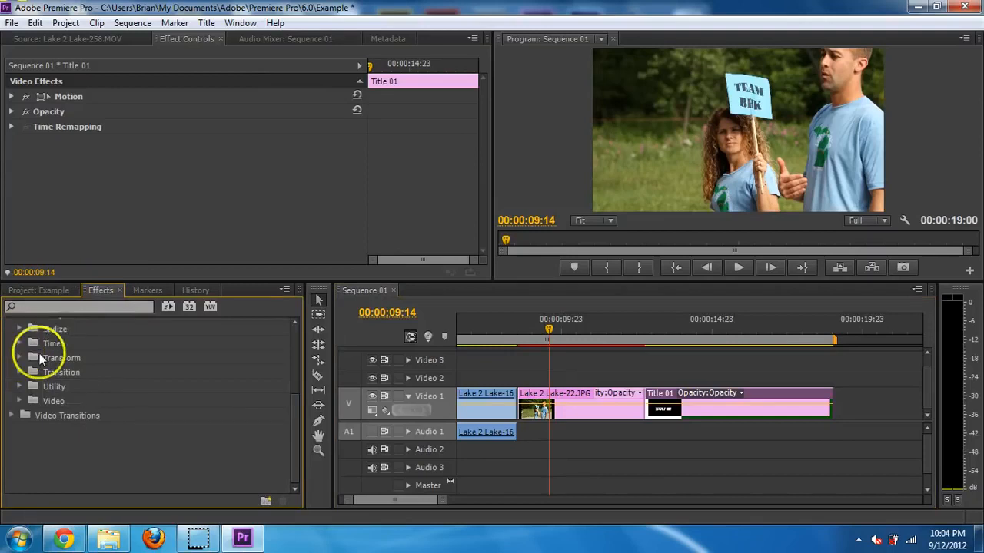
scroll(15, 416, up, 3)
drag(296, 413, 301, 345)
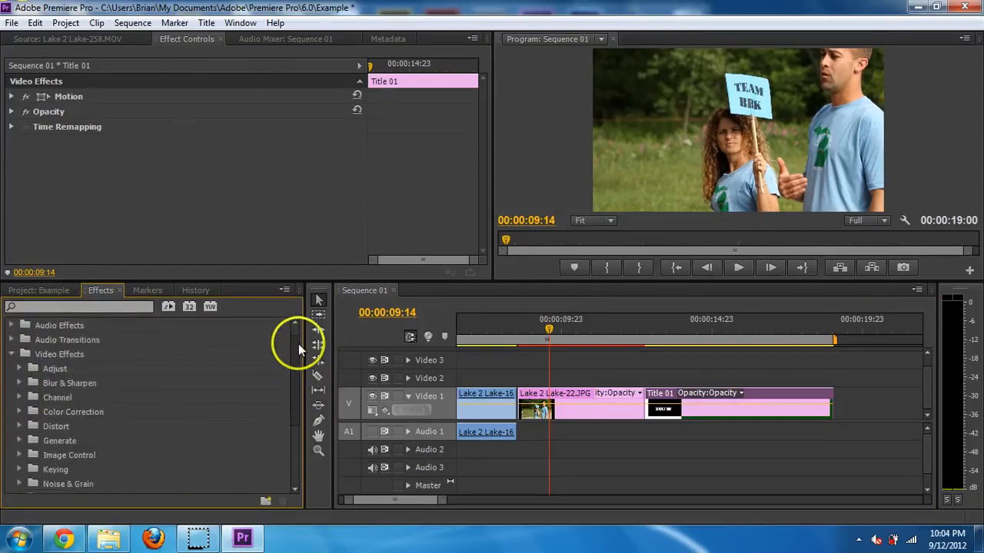
click(11, 371)
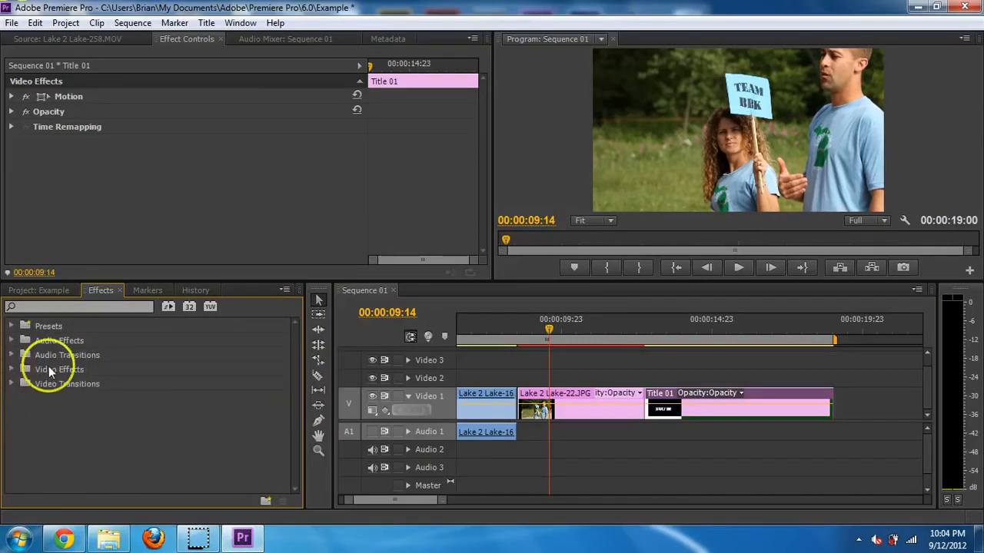
click(11, 384)
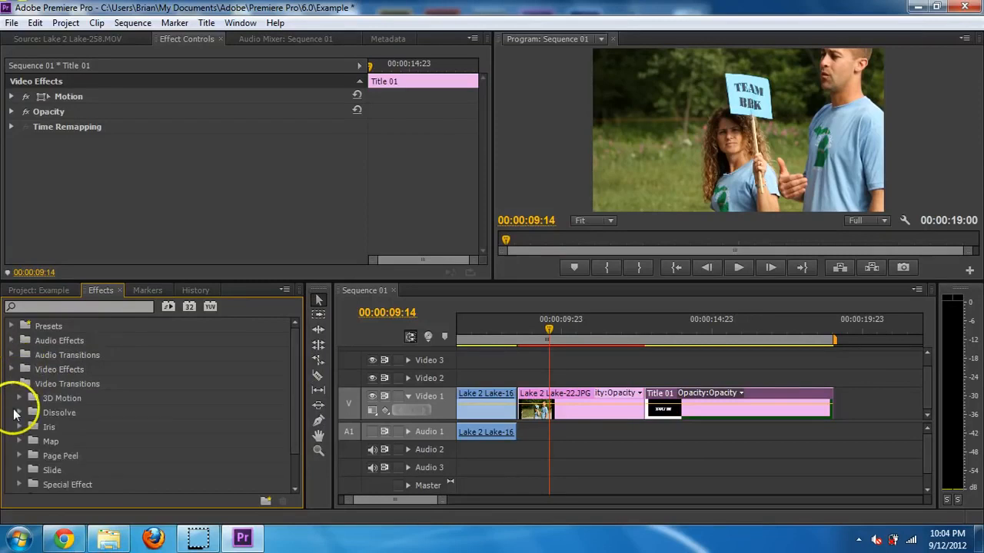
click(19, 414)
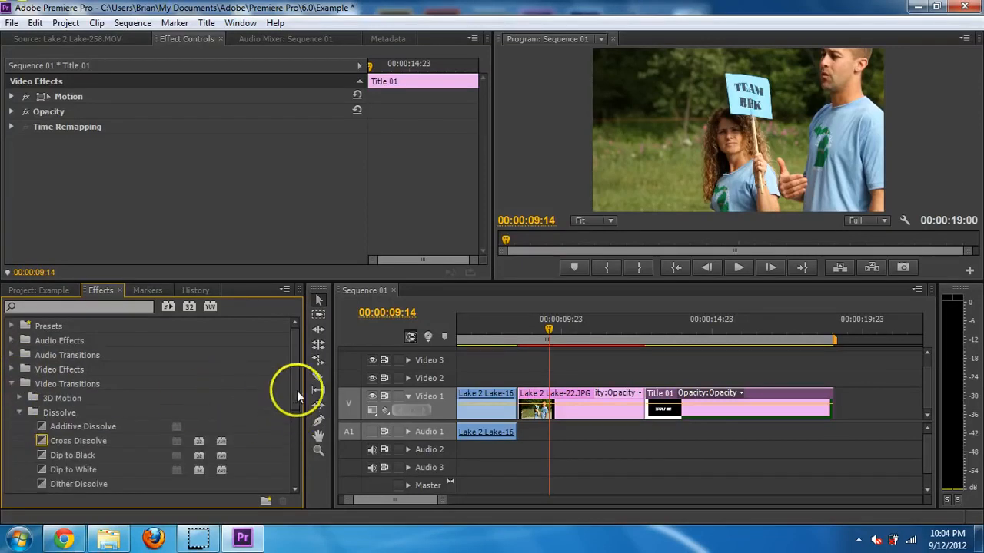
drag(296, 390, 304, 428)
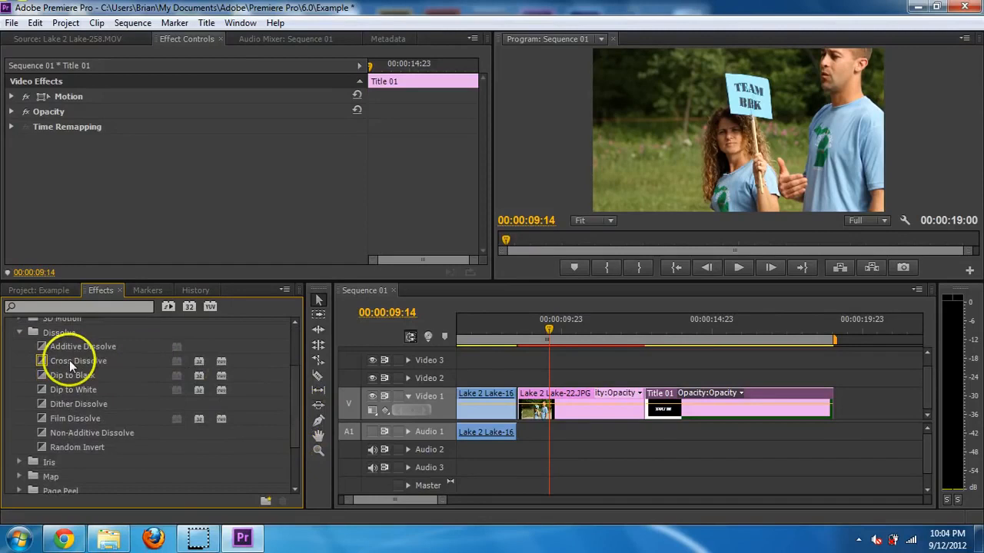
- Apply Dip to Black between the JPG still and Title 01, previewing it from 00:00:12:02
drag(71, 377, 637, 412)
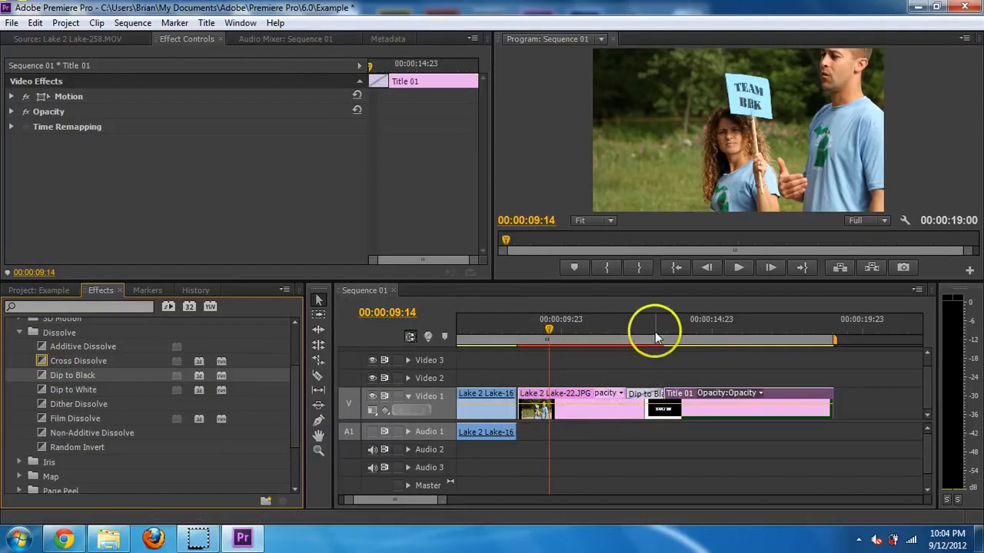
click(624, 330)
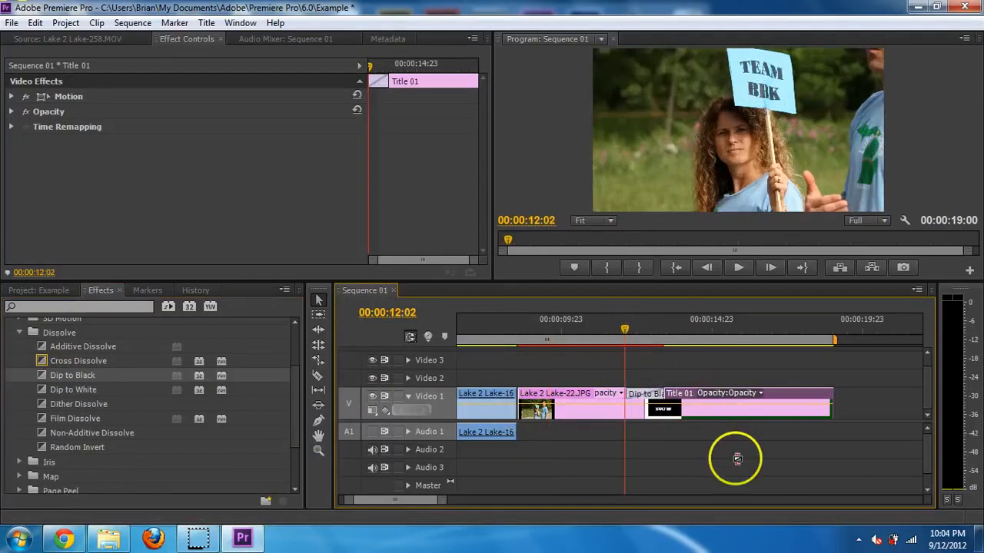
key(space)
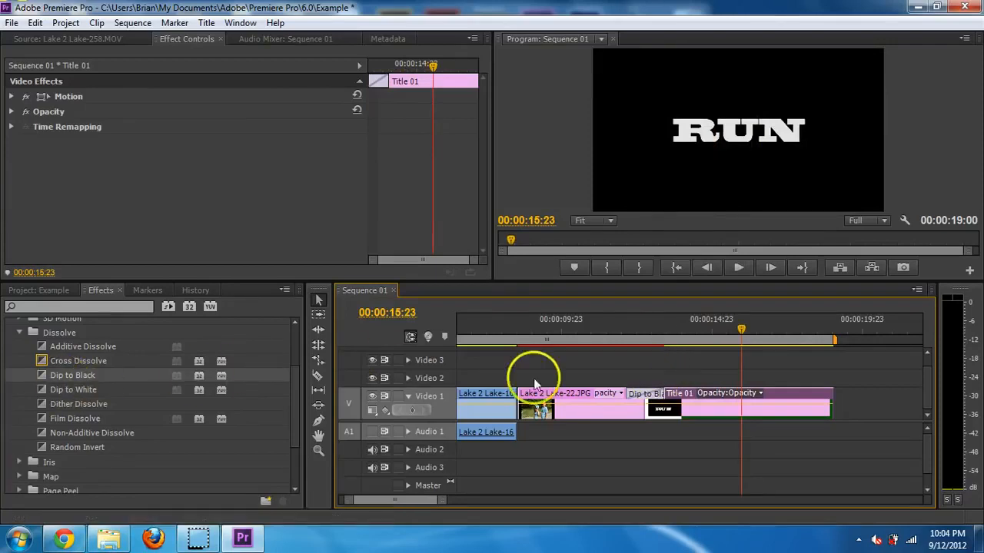
click(520, 409)
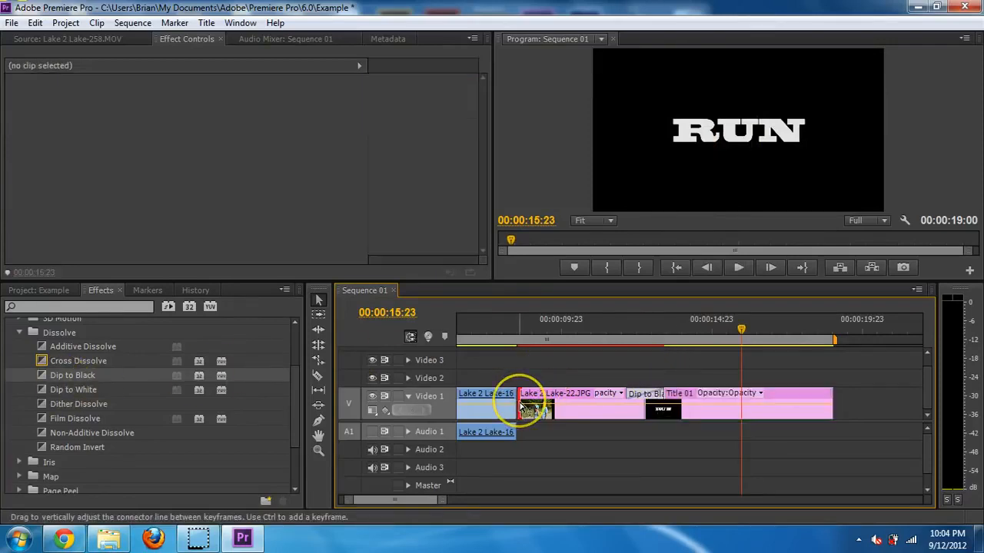
- Adjust the edit points, apply Cross Dissolve between the first two clips, and preview it
drag(521, 405, 596, 414)
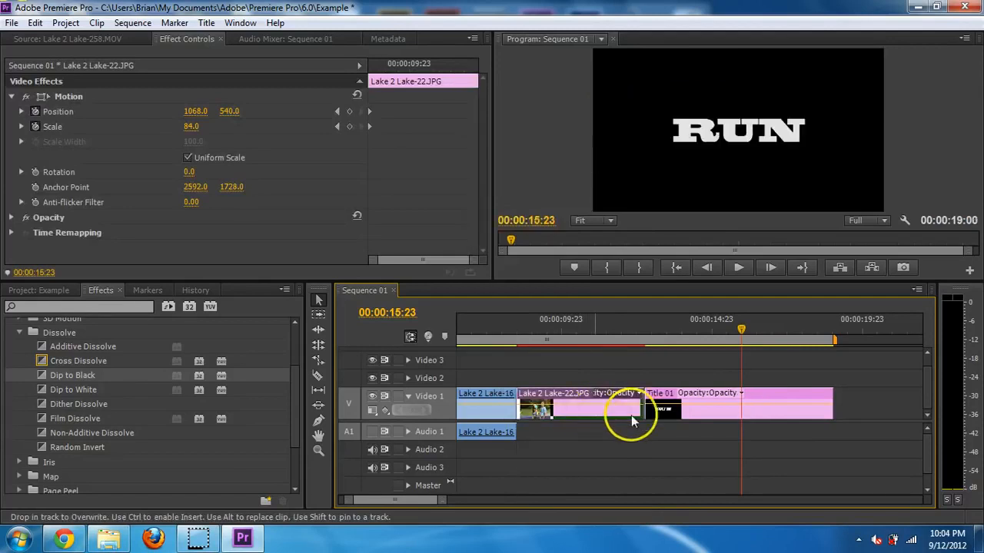
drag(692, 407, 688, 419)
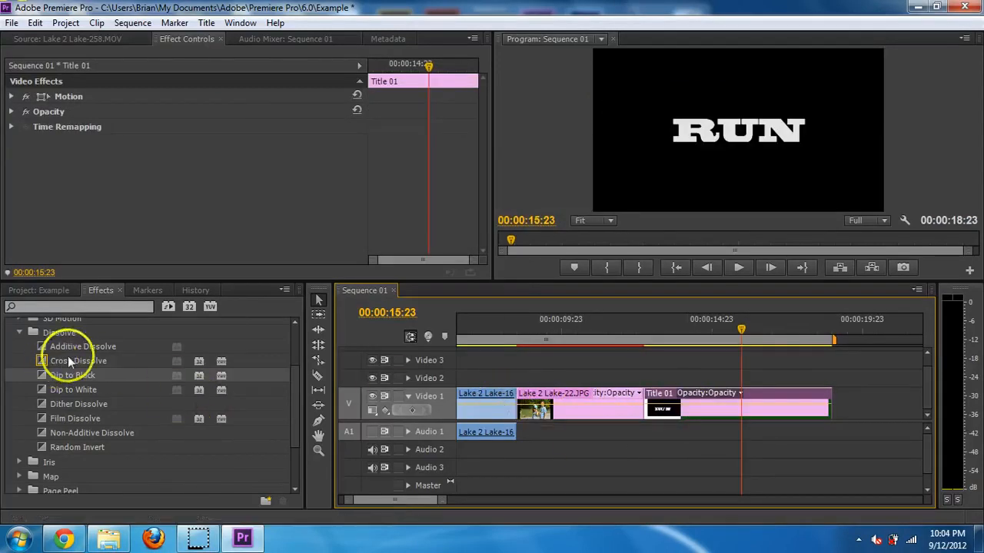
drag(77, 362, 517, 394)
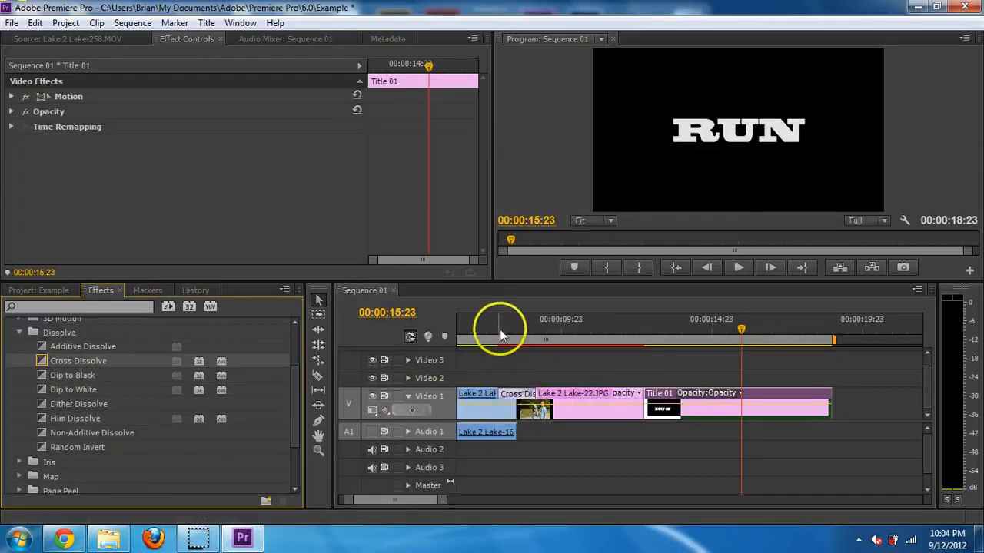
click(499, 330)
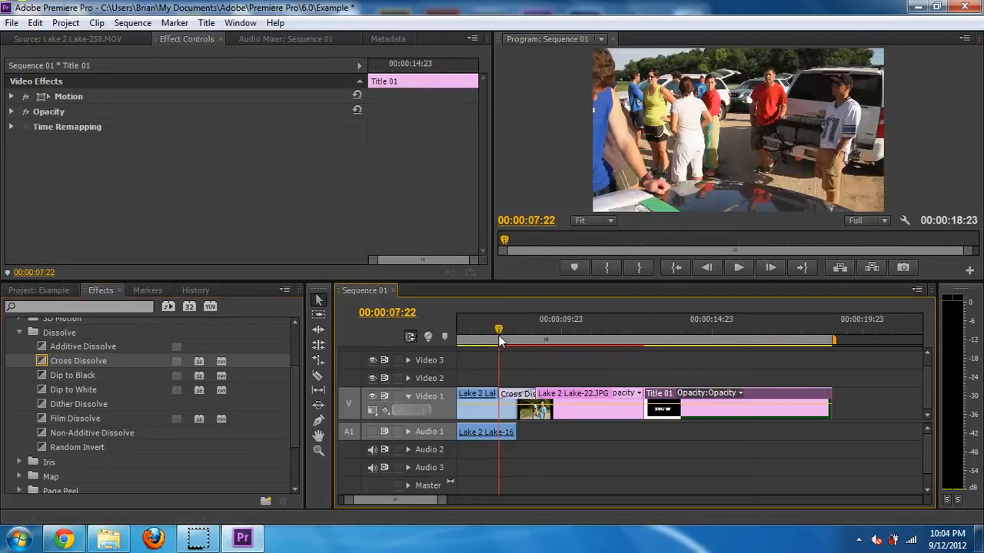
drag(499, 341, 495, 341)
key(space)
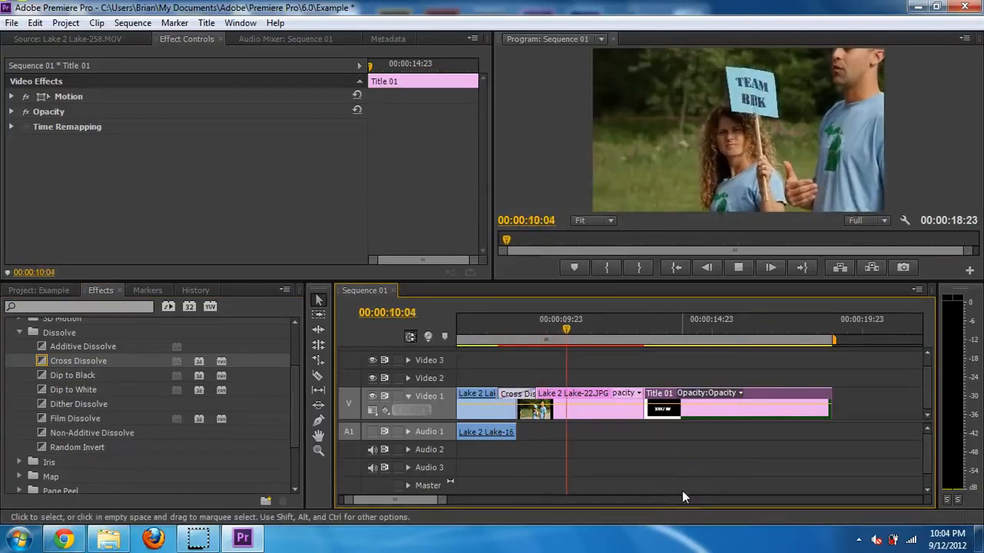
key(space)
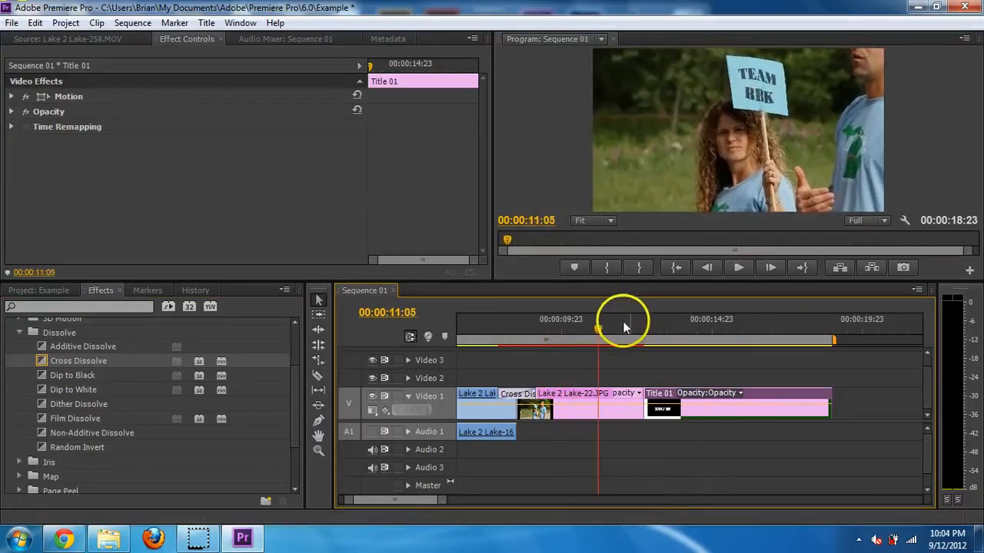
- Move the playhead to 00:00:12:13 and collapse the Dissolve and Video Transitions groups
click(638, 331)
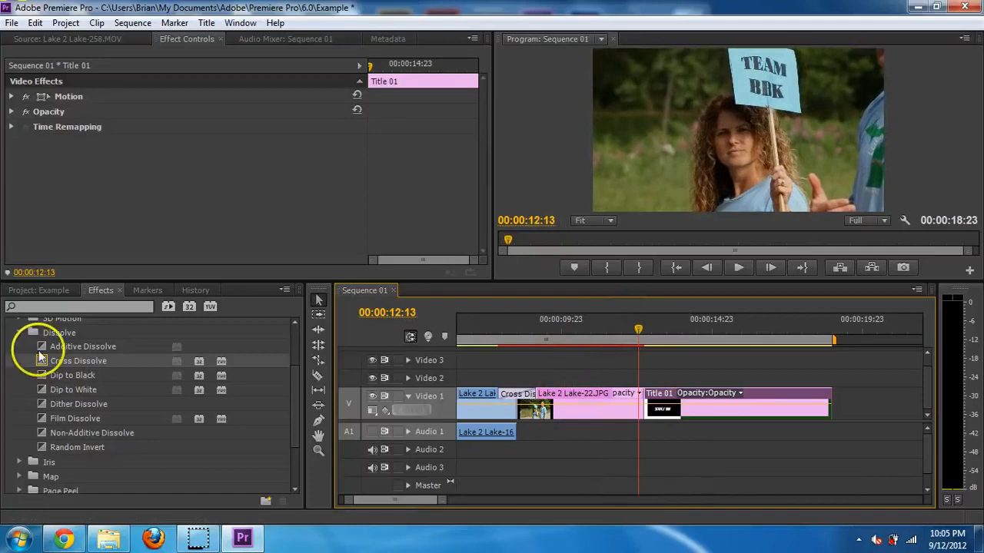
click(19, 332)
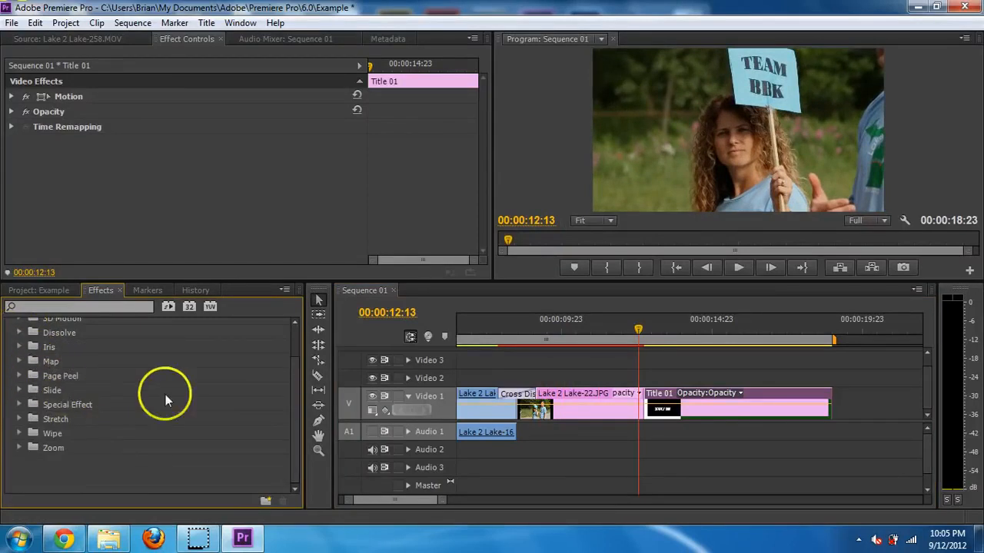
scroll(296, 358, up, 3)
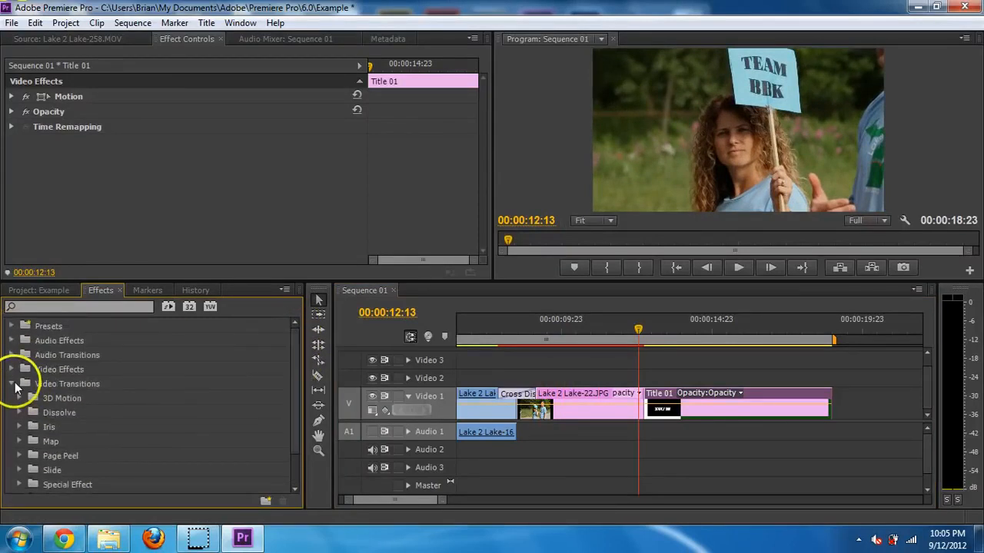
click(13, 384)
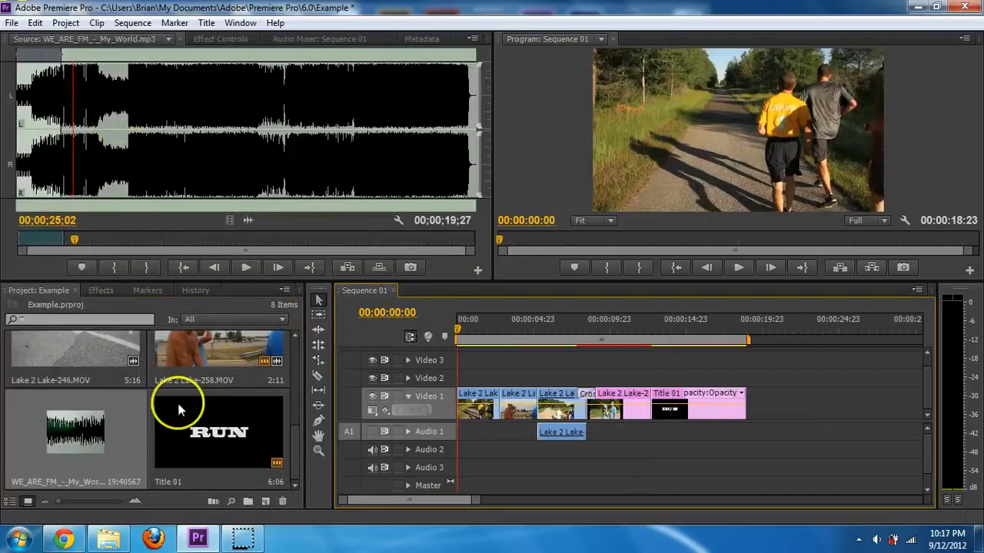
- Mark an Out point on WE_ARE_FM_-_My_World.mp3, add it to Audio 2, and trim it to the video's end
double_click(117, 439)
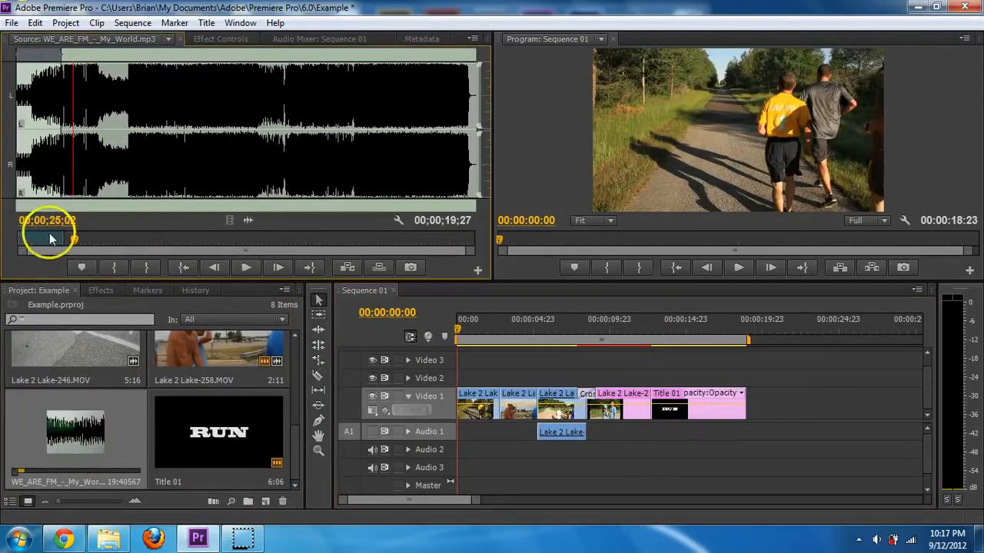
drag(58, 243, 24, 241)
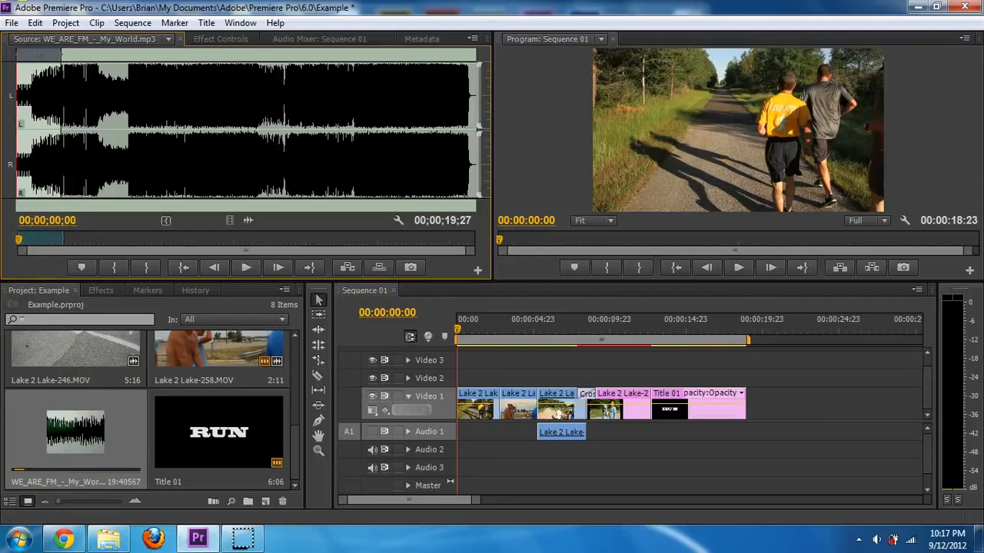
key(space)
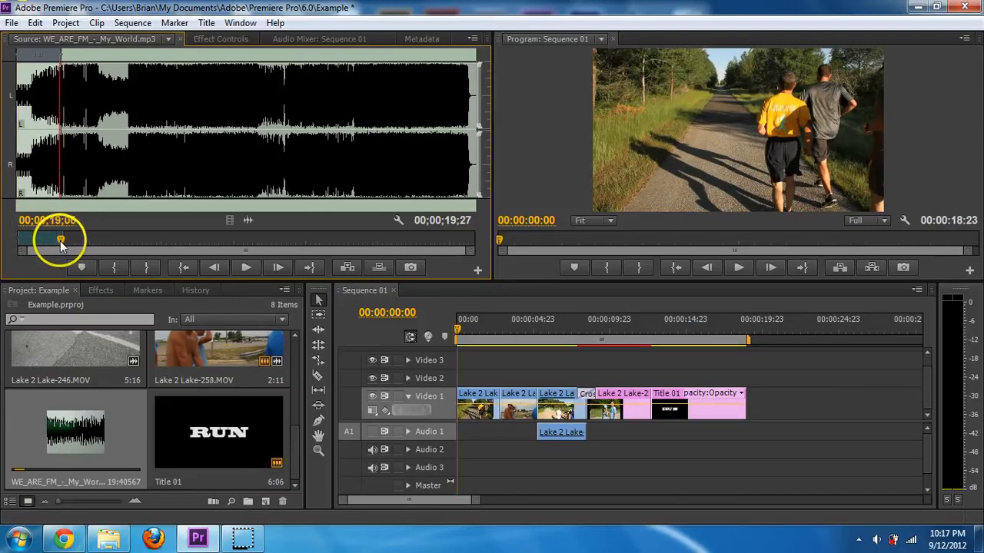
key(o)
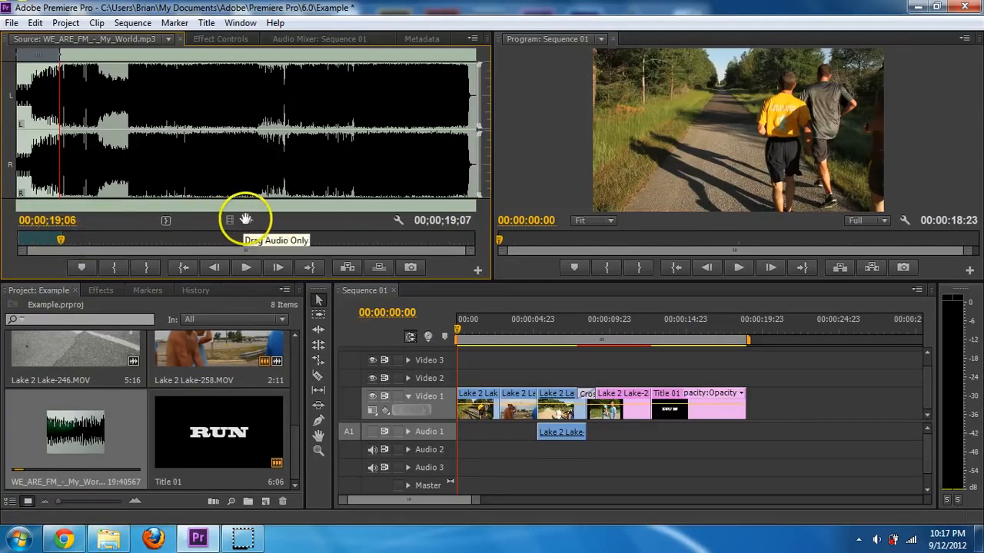
drag(247, 220, 445, 449)
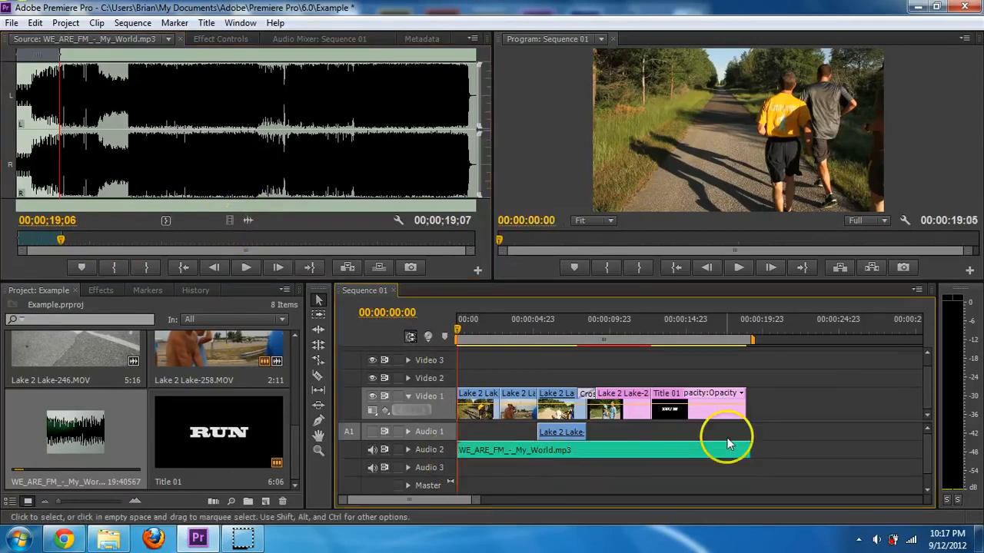
drag(752, 449, 748, 405)
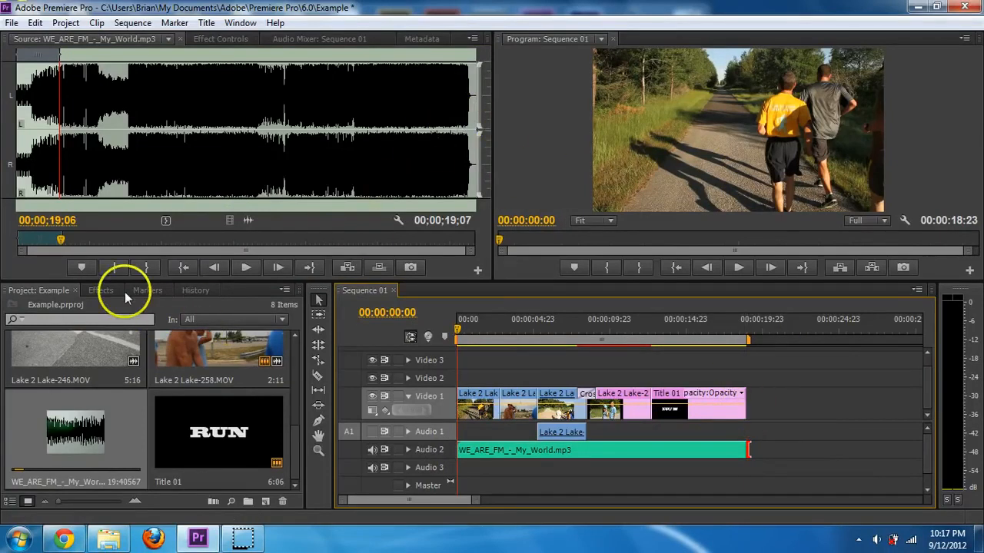
- Add Constant Power crossfades to both the start and end of the music on Audio 2
click(101, 291)
click(16, 340)
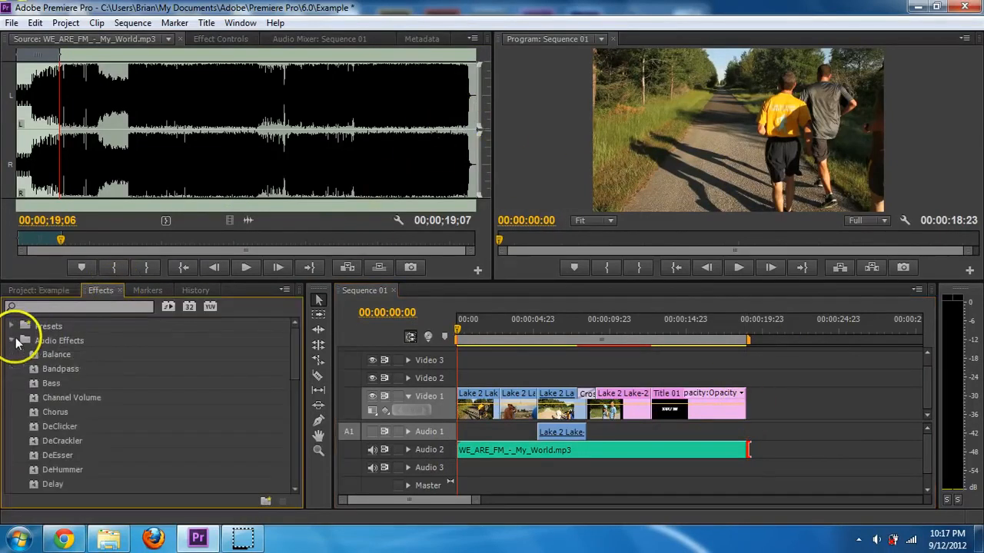
click(12, 341)
click(12, 356)
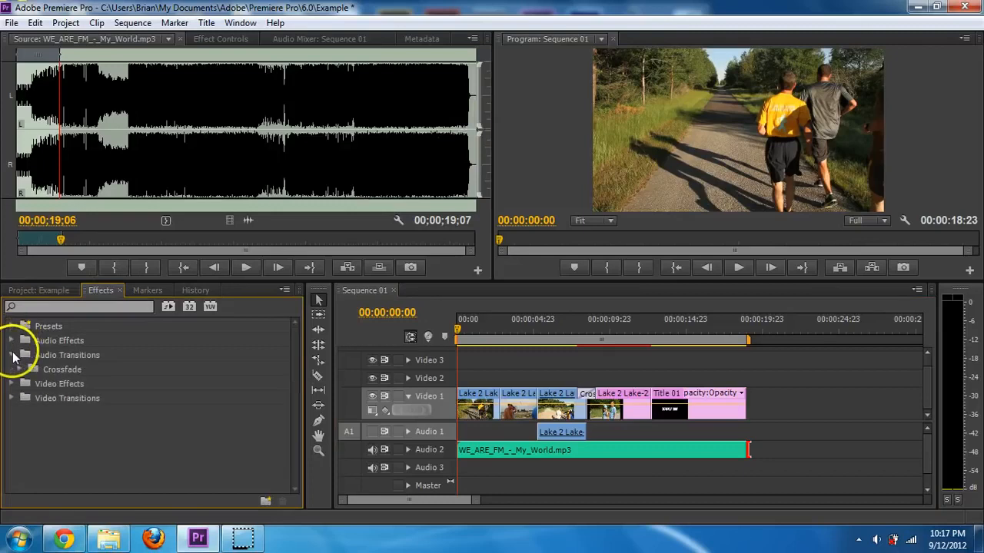
click(20, 370)
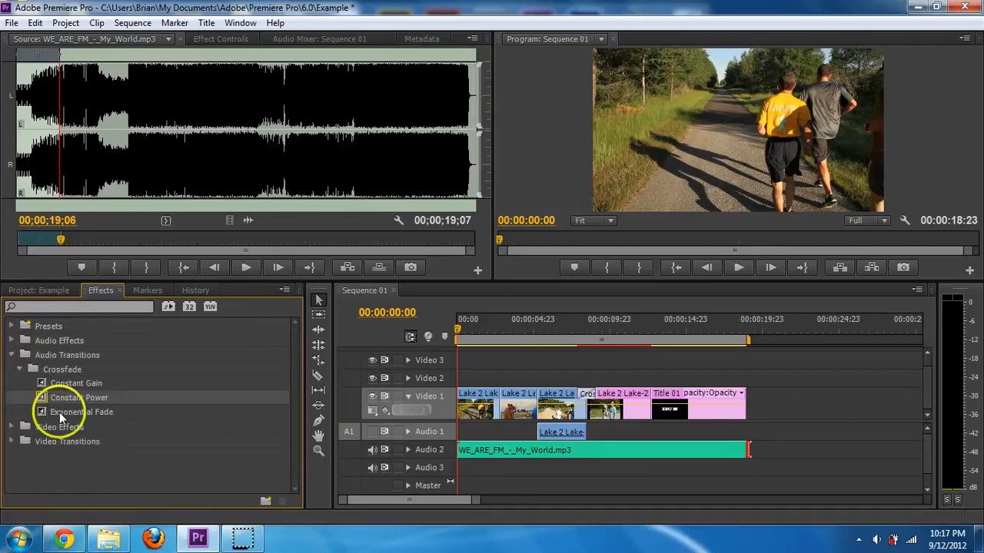
drag(108, 397, 455, 450)
drag(77, 397, 729, 448)
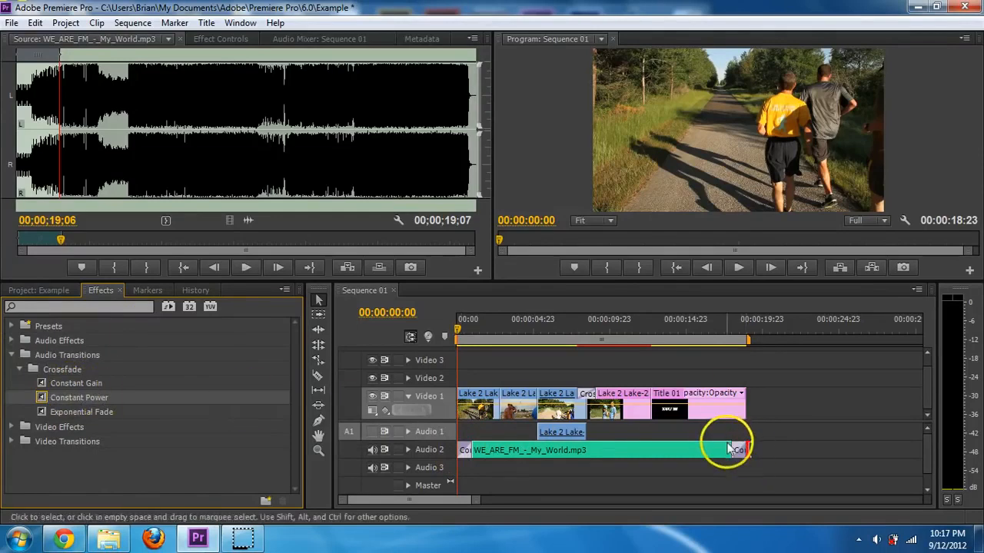
- Lengthen the music's fade-out and play back the ending from 00:00:15:15 to check it
click(737, 331)
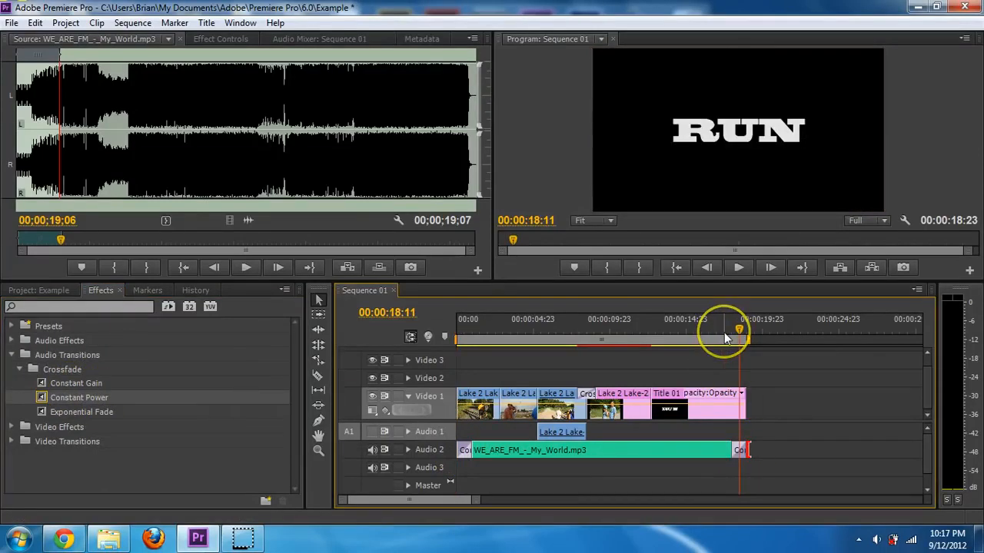
click(714, 332)
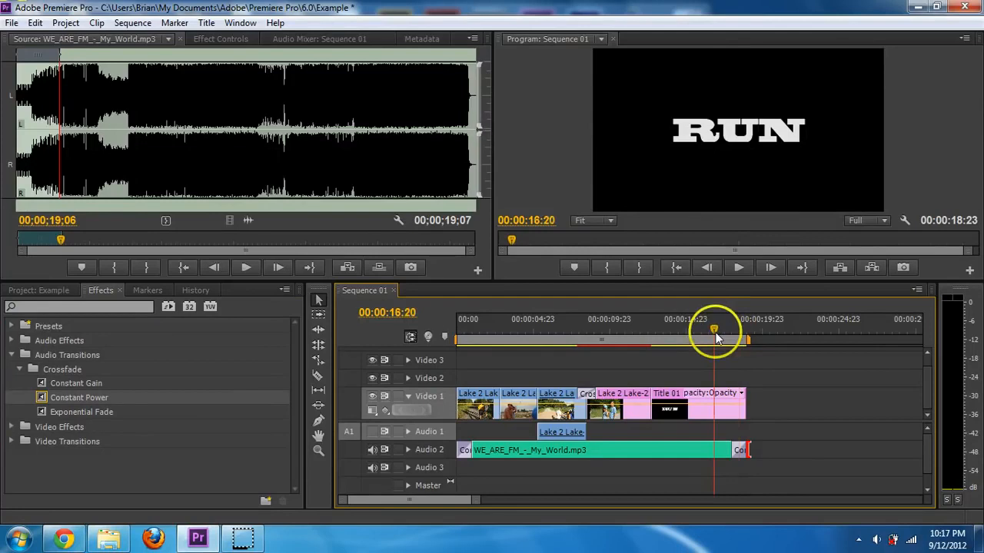
key(space)
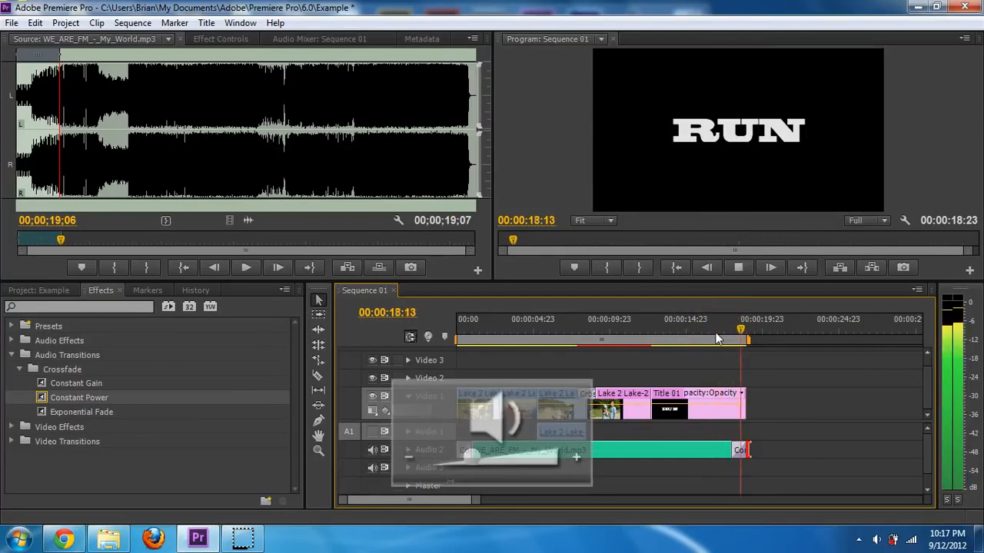
click(729, 329)
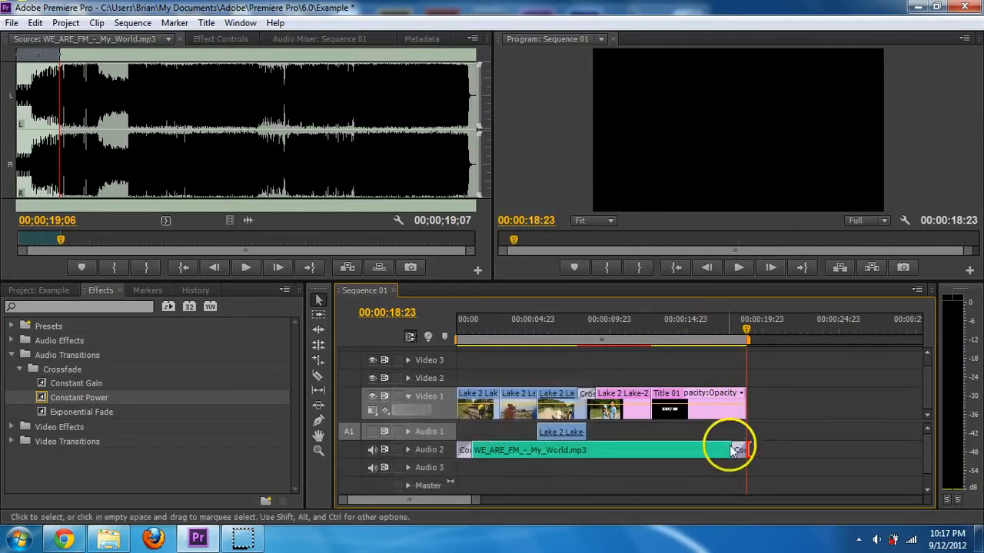
drag(736, 451, 708, 451)
drag(709, 333, 696, 329)
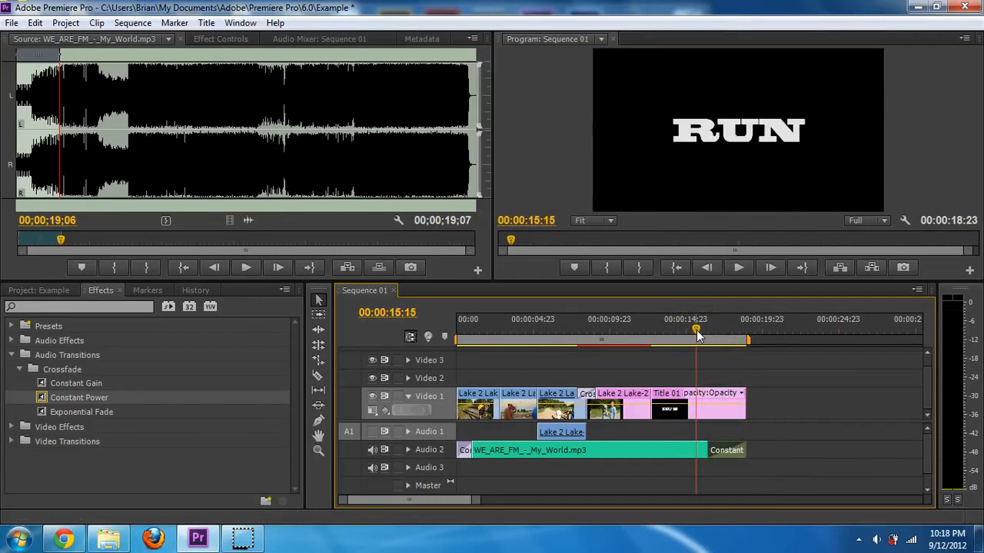
key(space)
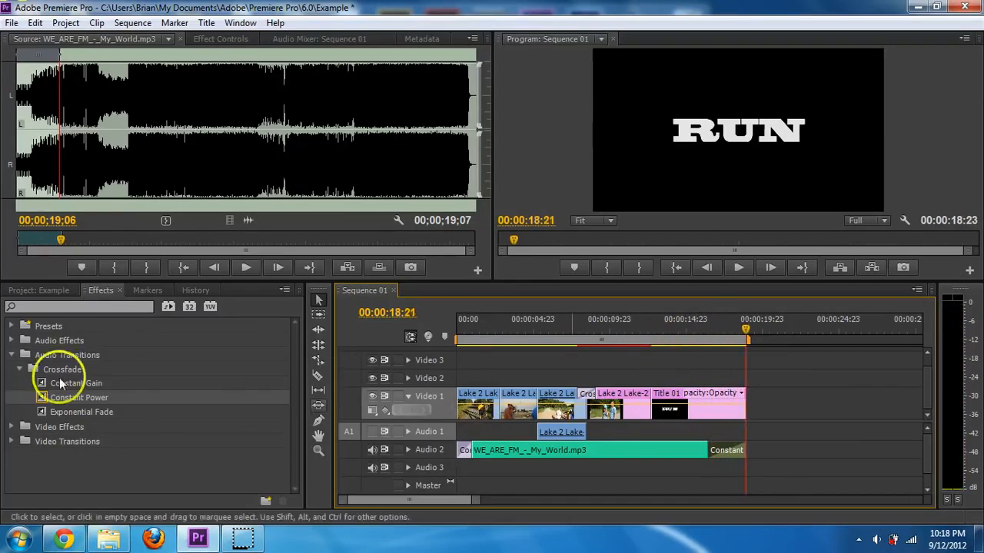
click(19, 369)
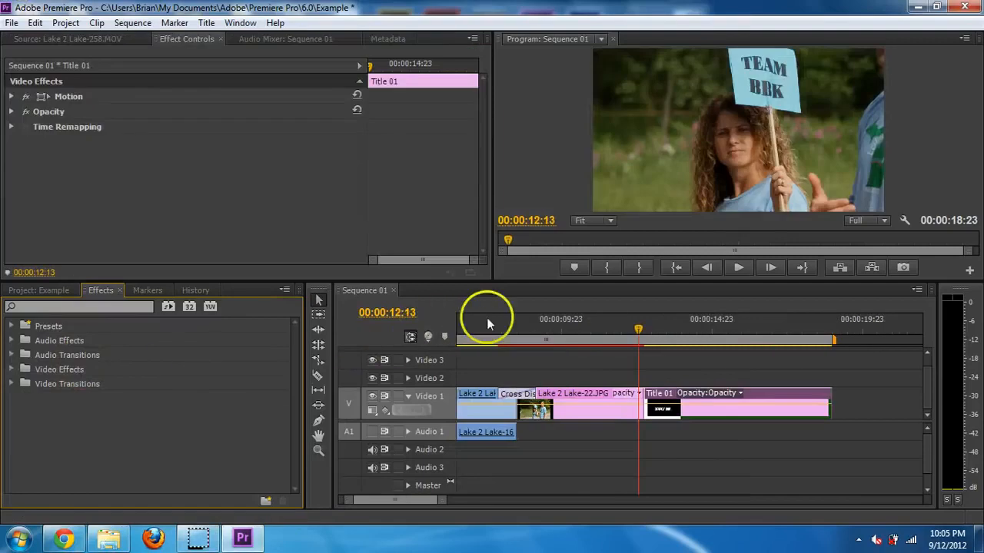
- Return the playhead to the start of Sequence 01 and bring up the File menu
drag(624, 327, 477, 352)
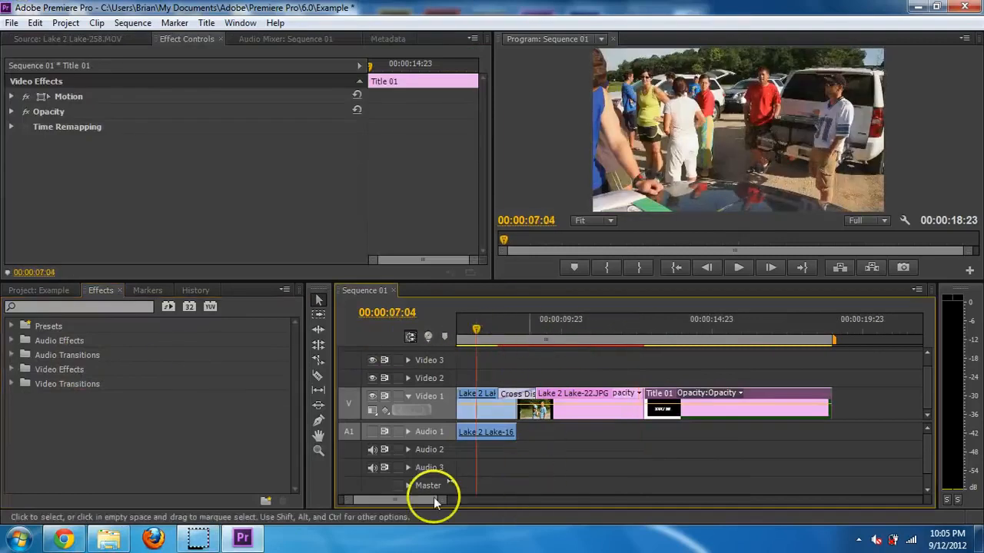
drag(433, 498, 389, 501)
drag(510, 328, 469, 327)
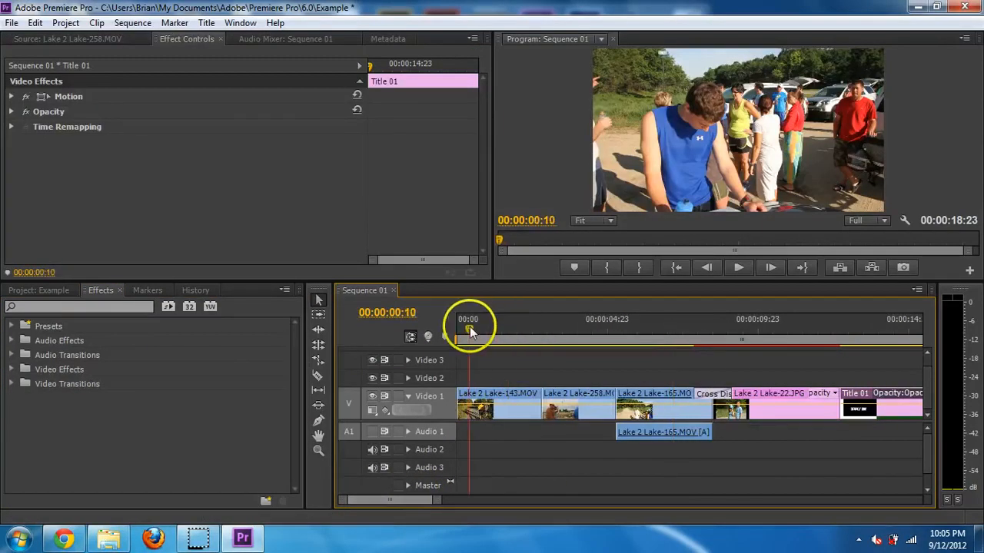
click(12, 23)
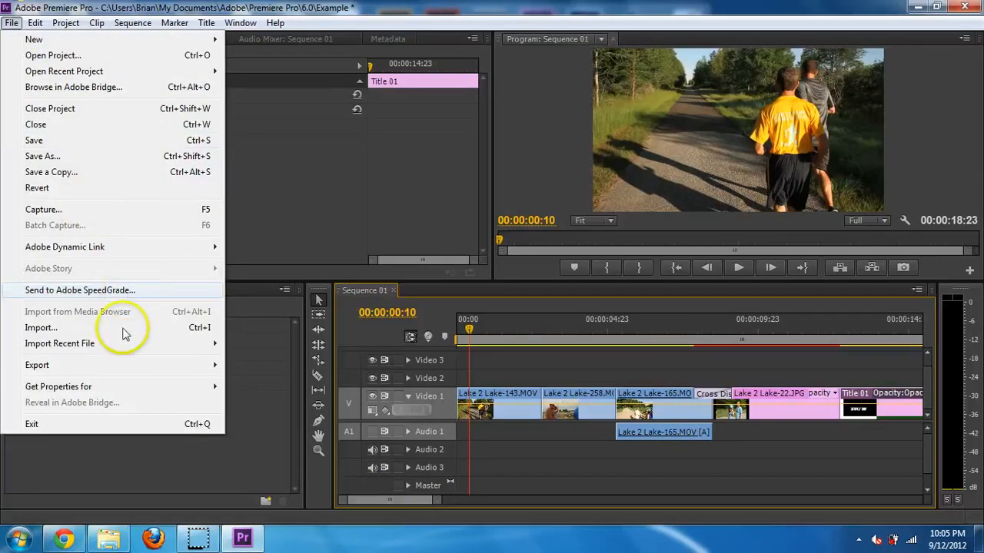
- Bring up Export Media settings and set the Format to H.264
mouse_move(171, 367)
click(260, 366)
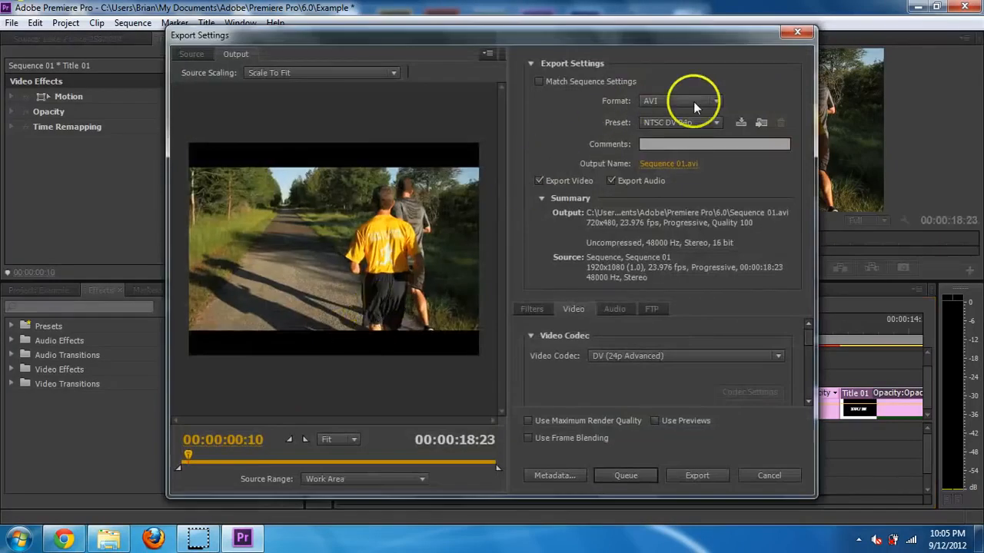
click(707, 121)
click(705, 120)
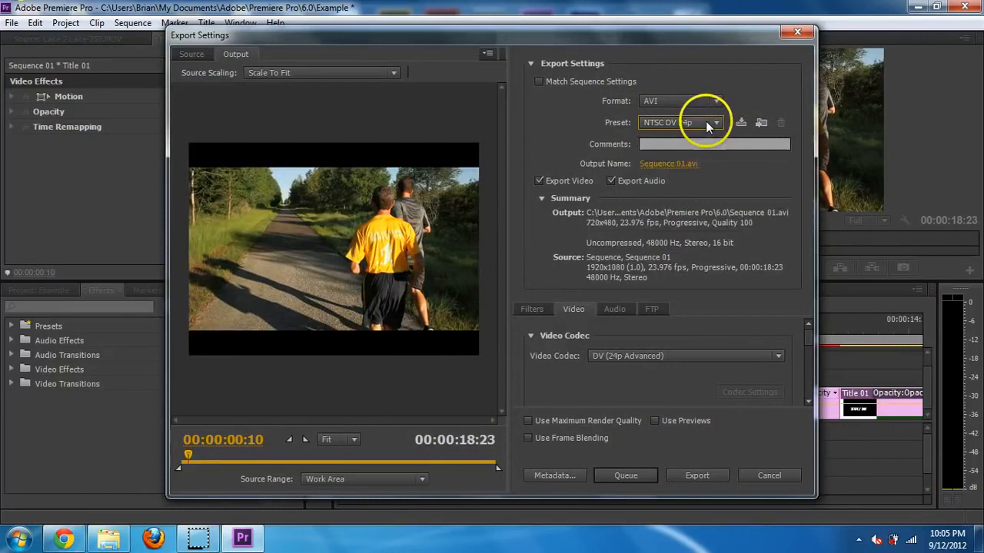
click(714, 101)
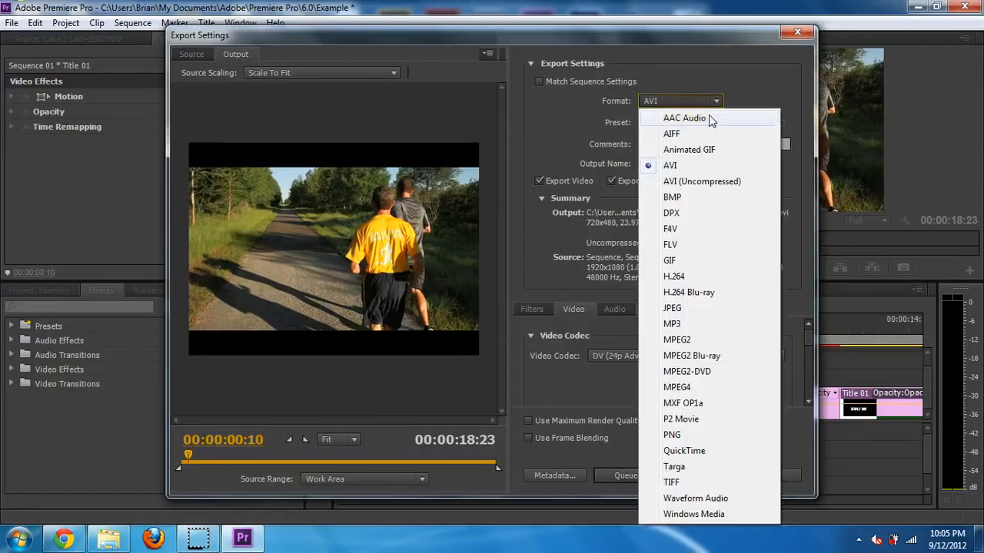
click(692, 278)
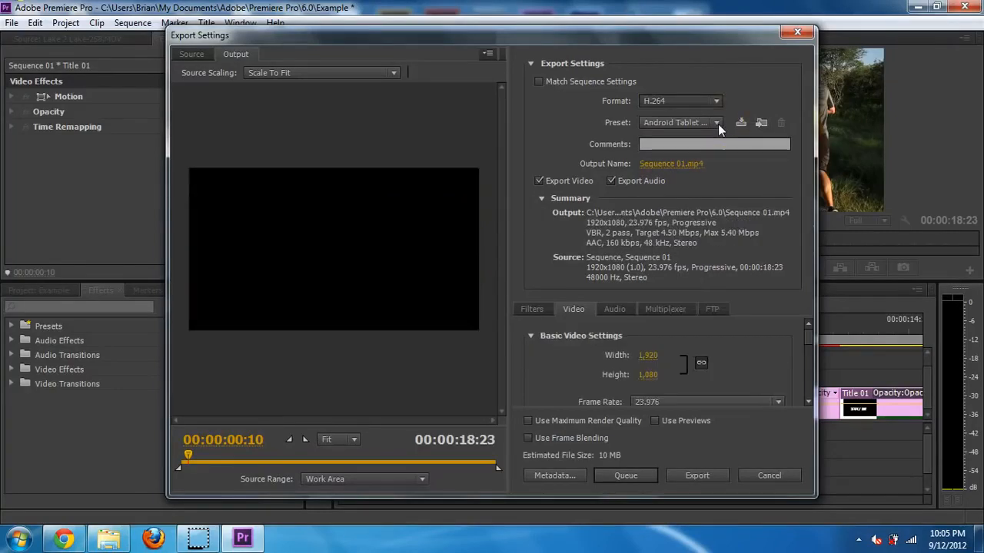
- Choose the YouTube HD 720p 23.976 preset and start the export
click(718, 124)
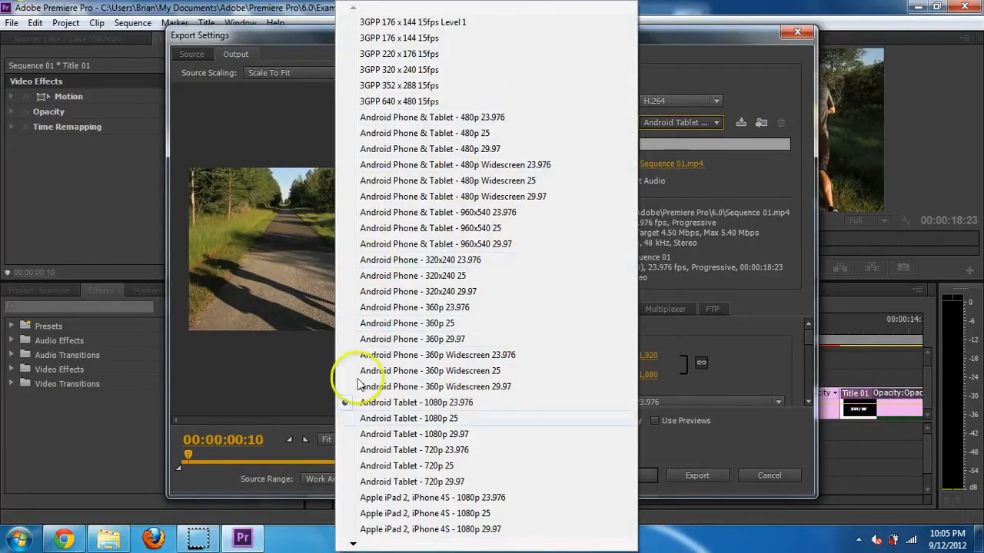
mouse_move(358, 548)
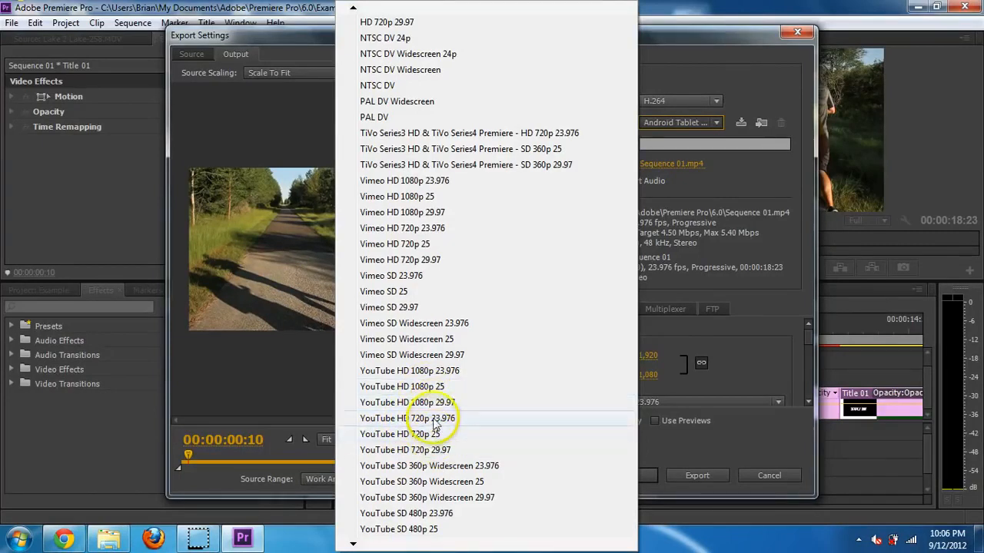
click(433, 423)
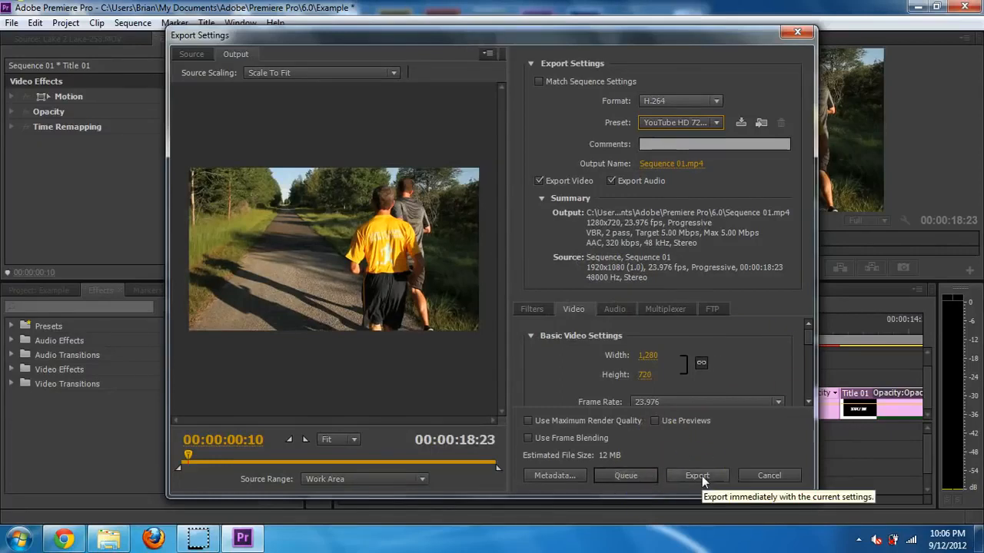
click(759, 475)
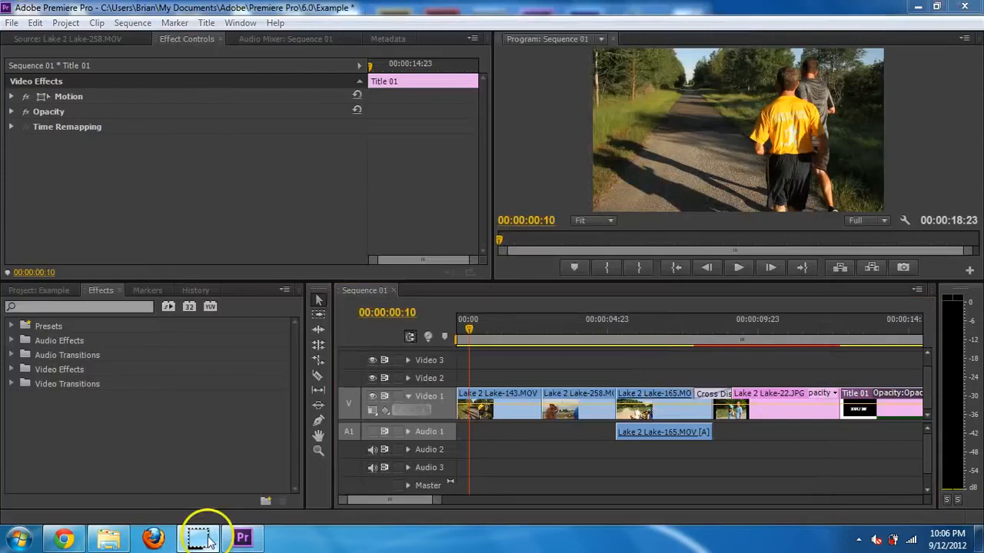